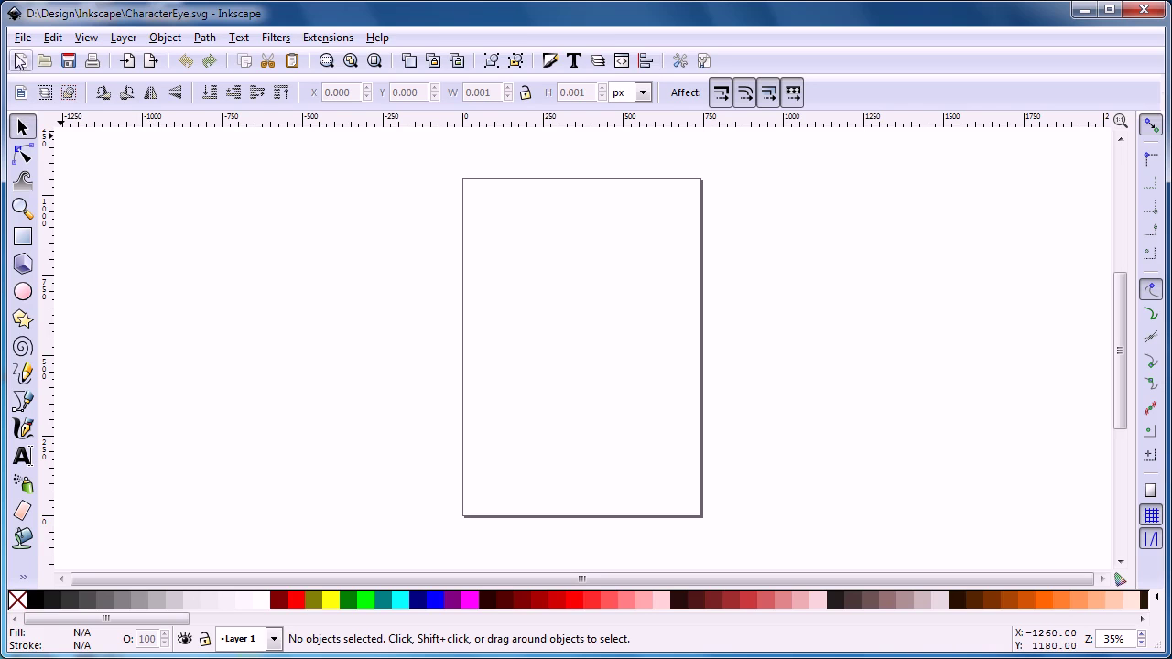
# Set the page width and height to 800 px each in Document Properties
pyautogui.click(22, 38)
pyautogui.click(114, 321)
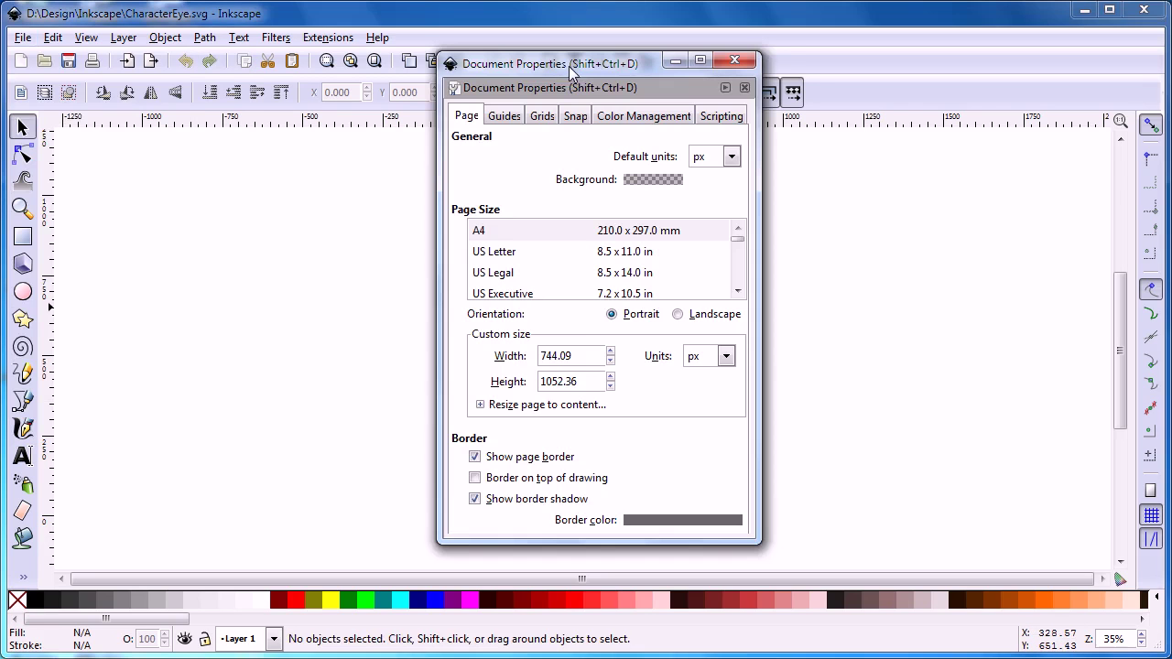
pyautogui.doubleClick(579, 356)
pyautogui.write('800')
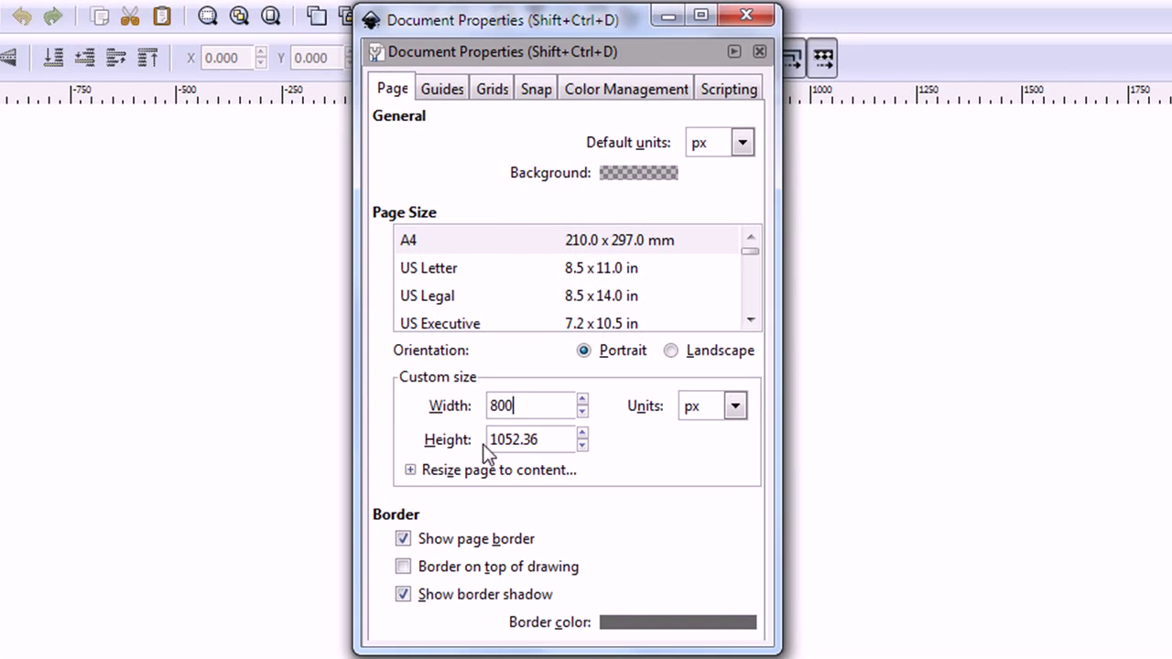
pyautogui.press('Tab')
pyautogui.write('800')
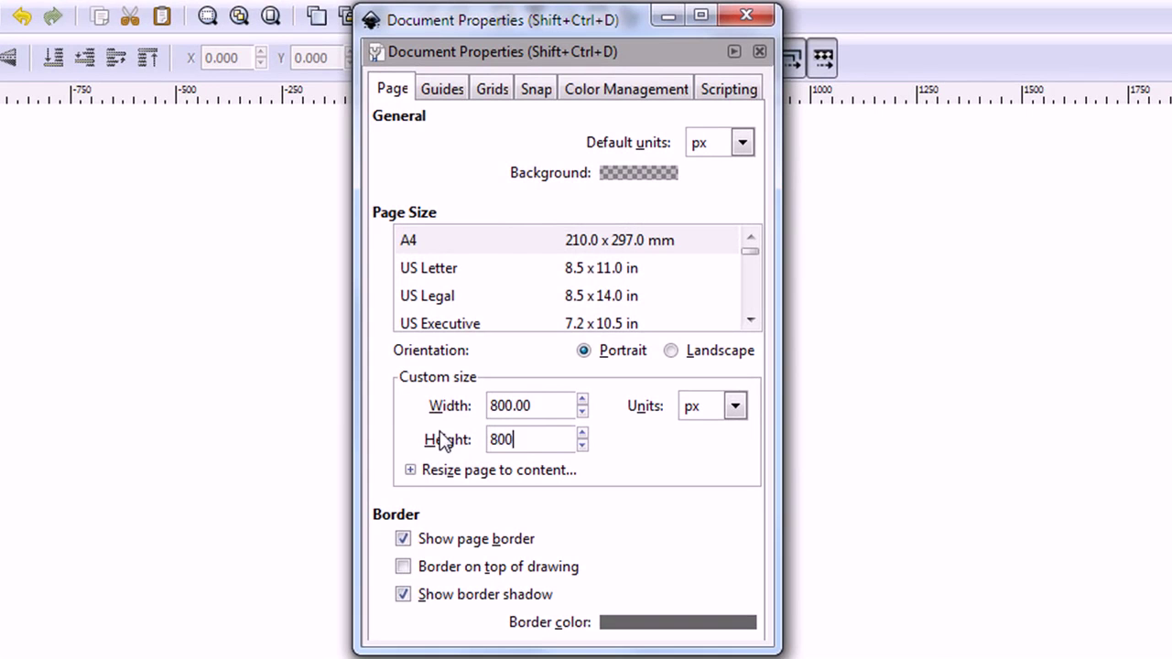
pyautogui.press('Tab')
pyautogui.click(746, 14)
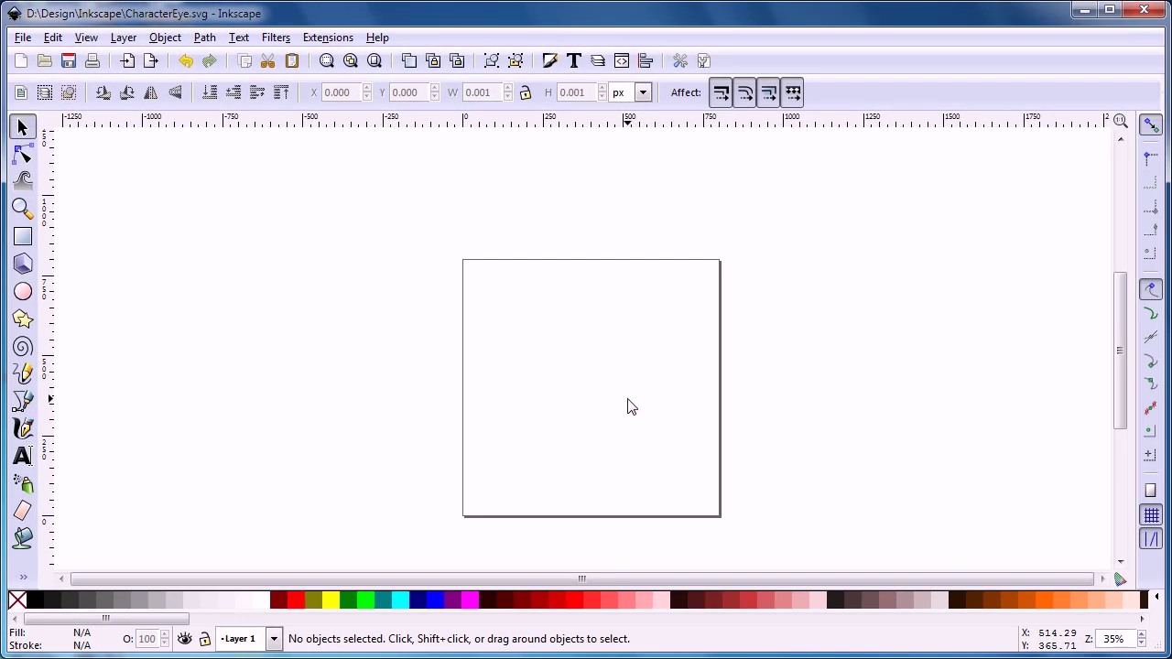
pyautogui.scroll(-1, 637, 385)
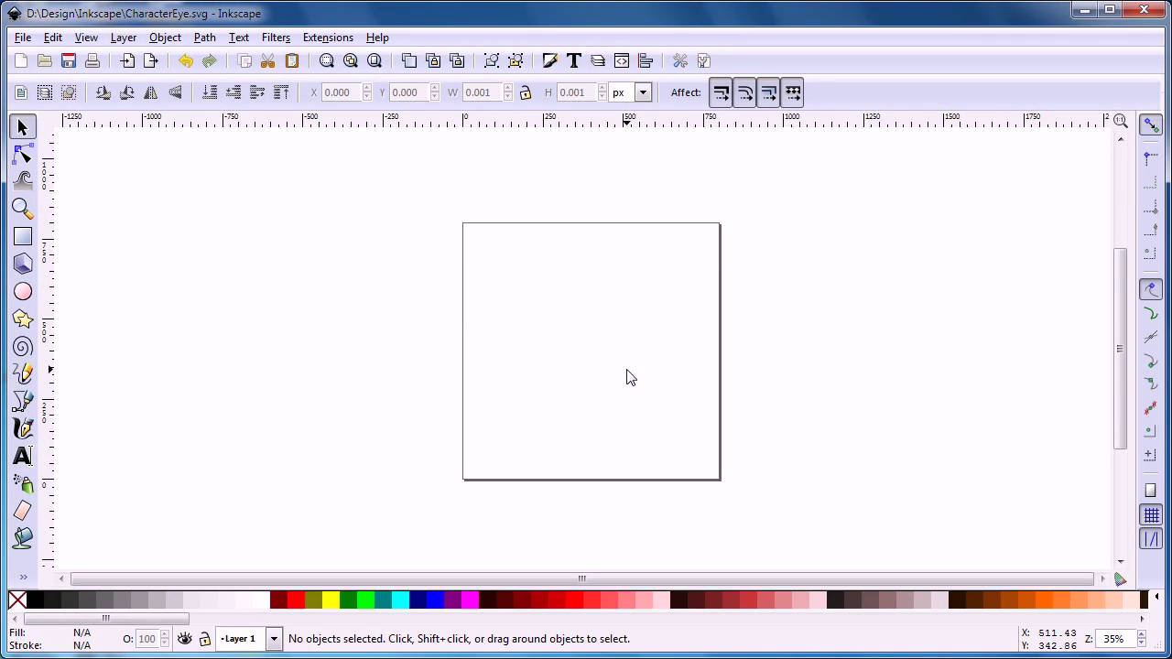
# Draw a large black circle on the page with the Ellipse tool
pyautogui.click(23, 291)
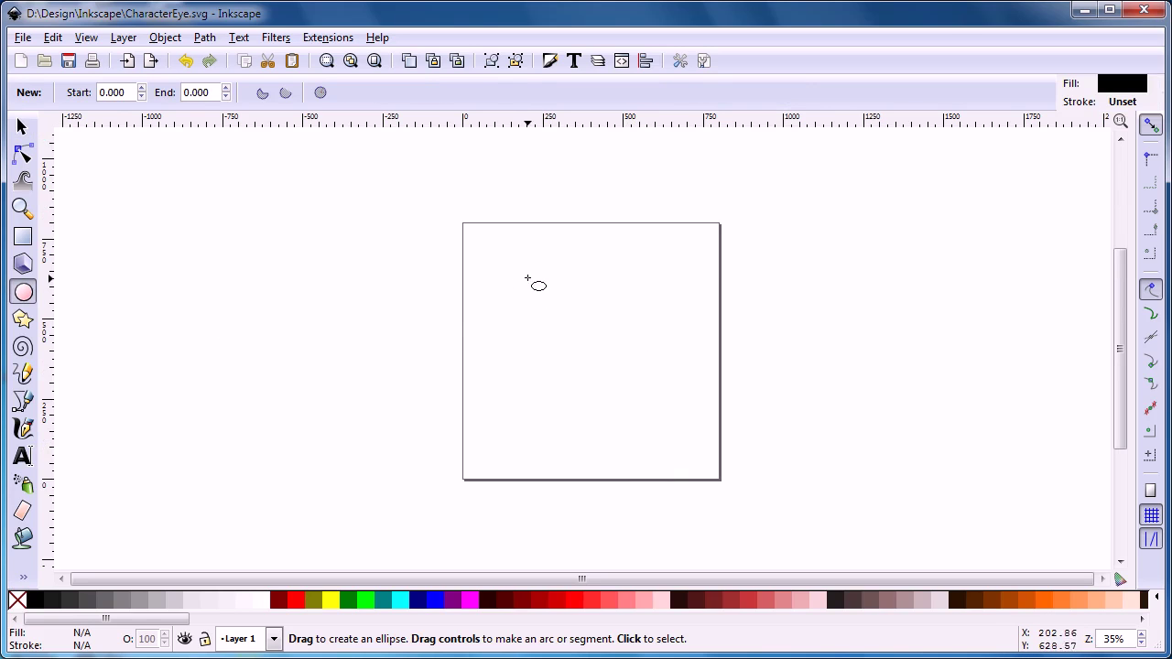
pyautogui.moveTo(527, 277); pyautogui.dragTo(701, 445)
pyautogui.keyDown('ctrl'); pyautogui.scroll(2, 697, 414); pyautogui.keyUp('ctrl')
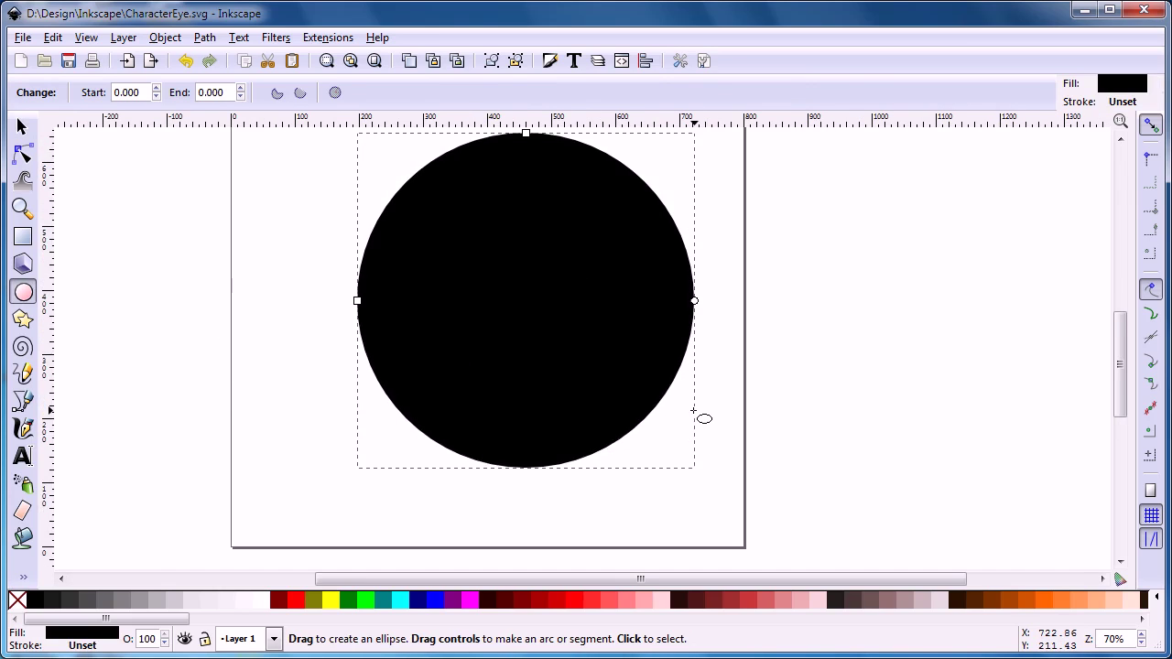
pyautogui.scroll(2, 693, 411)
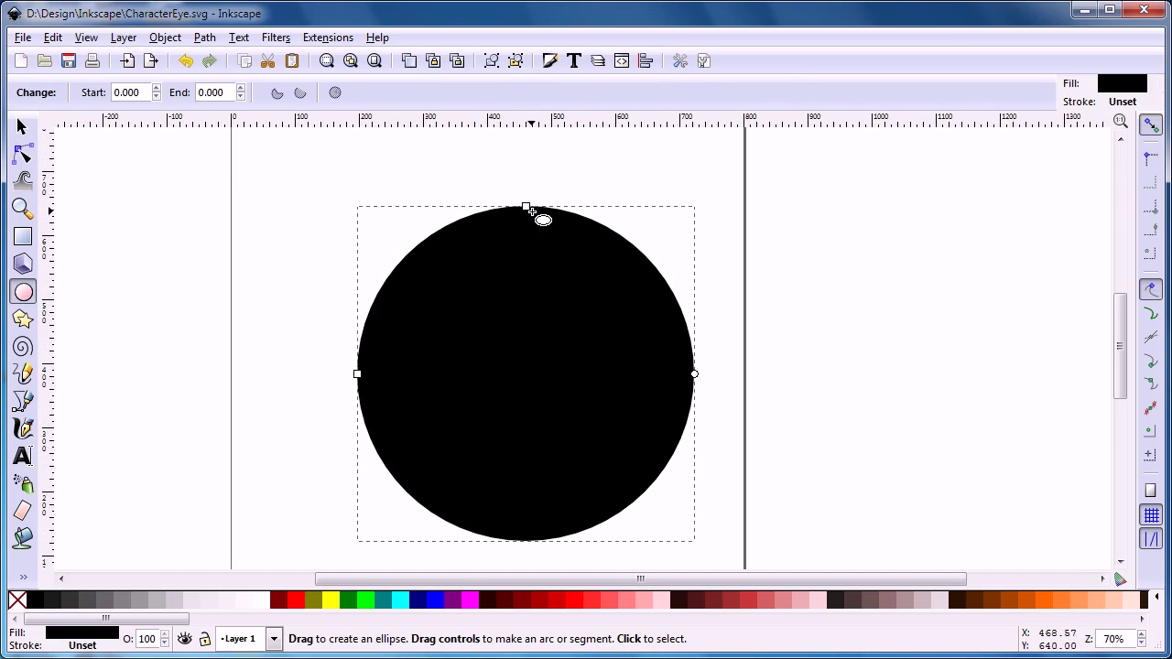
# Stretch the circle slightly taller into an ellipse and shift it left
pyautogui.click(22, 126)
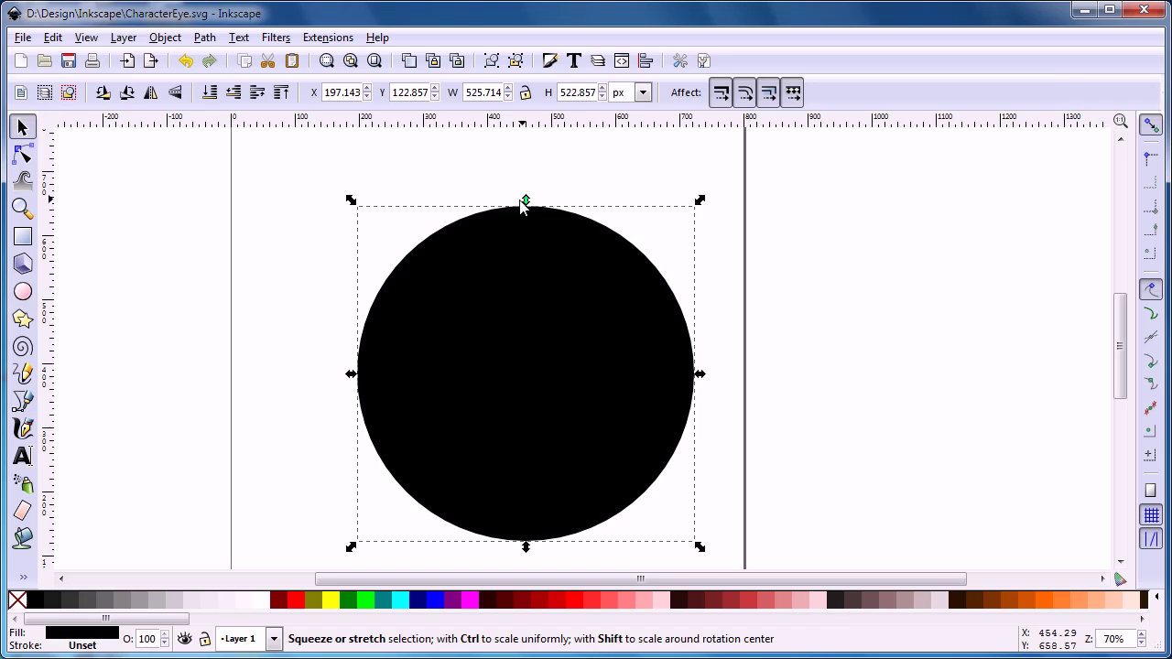
pyautogui.moveTo(526, 199); pyautogui.dragTo(526, 171)
pyautogui.moveTo(524, 322); pyautogui.dragTo(475, 316)
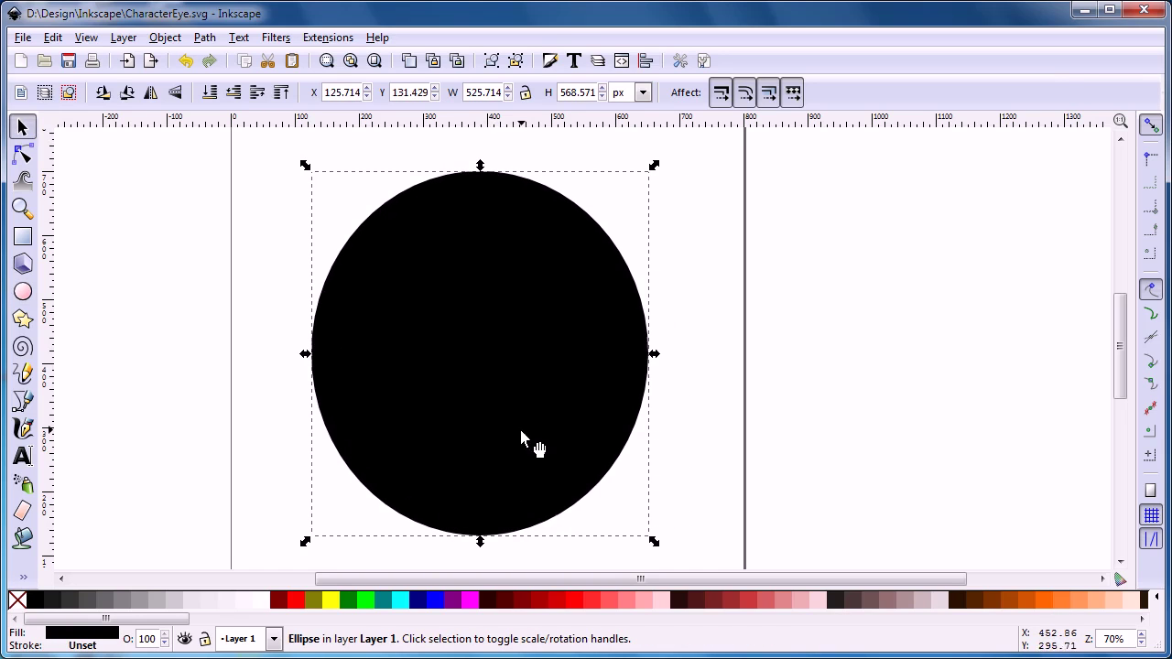
pyautogui.rightClick(475, 361)
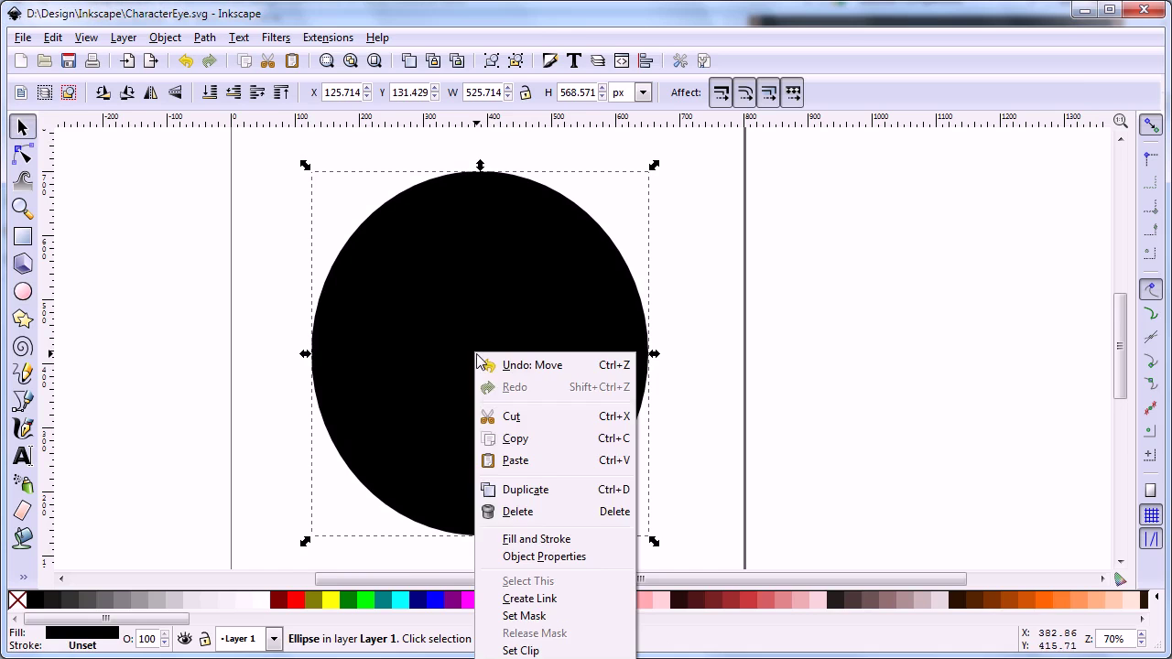
# Enter 56caf4 as the ellipse's RGBA fill in Fill and Stroke
pyautogui.click(549, 537)
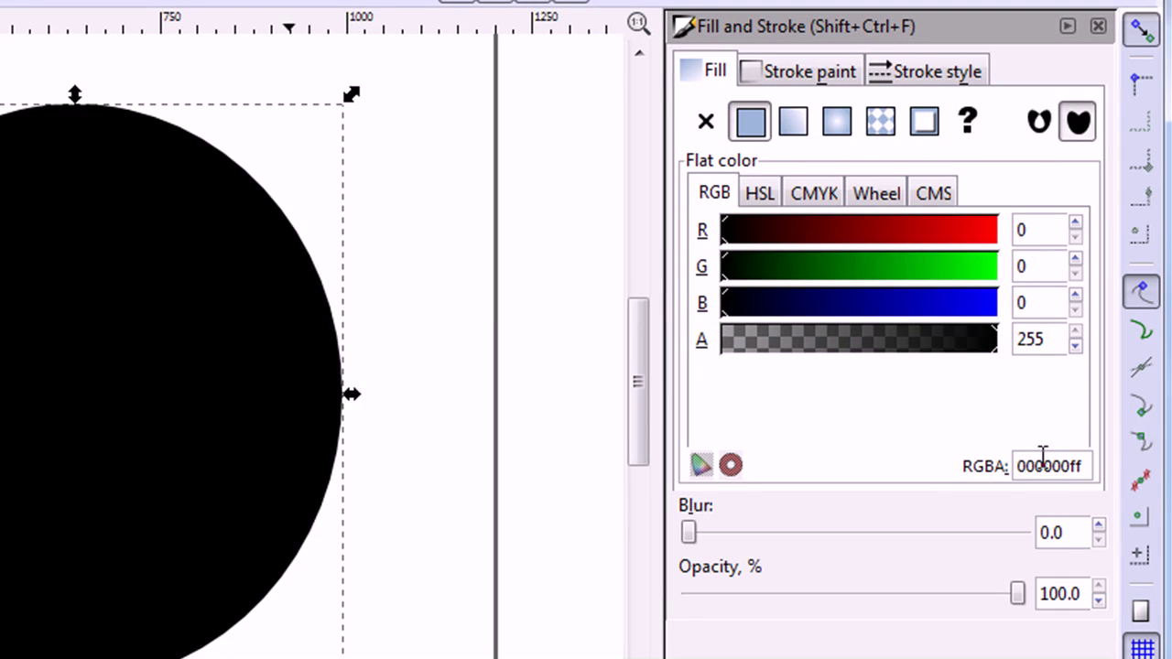
pyautogui.doubleClick(1043, 455)
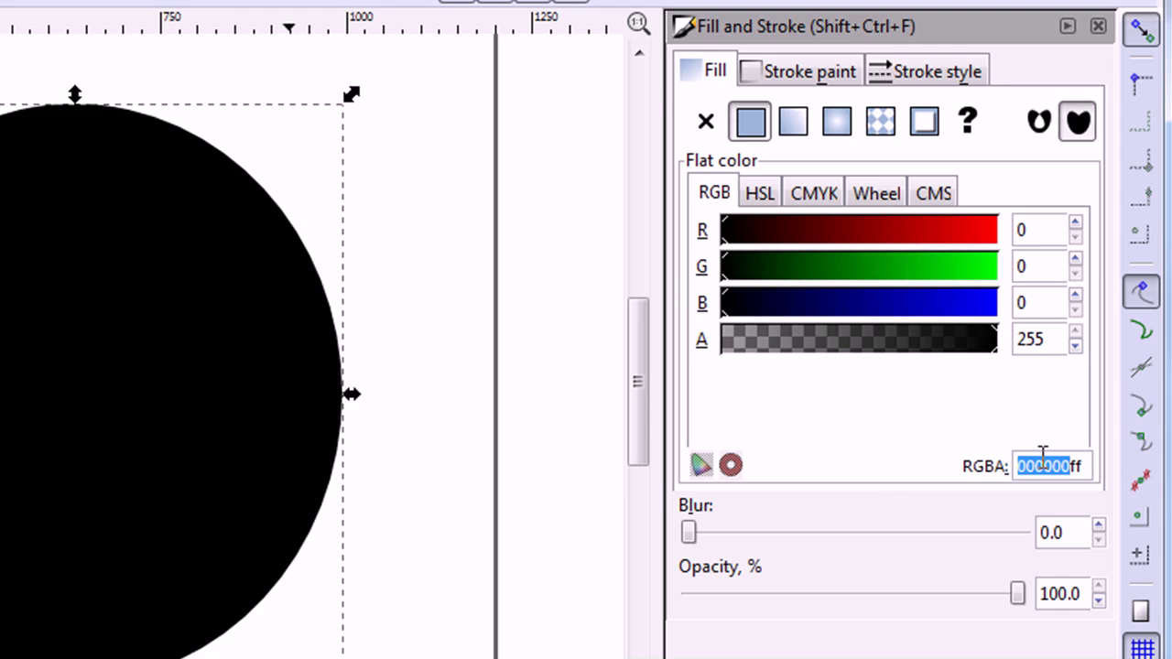
pyautogui.write('56ca')
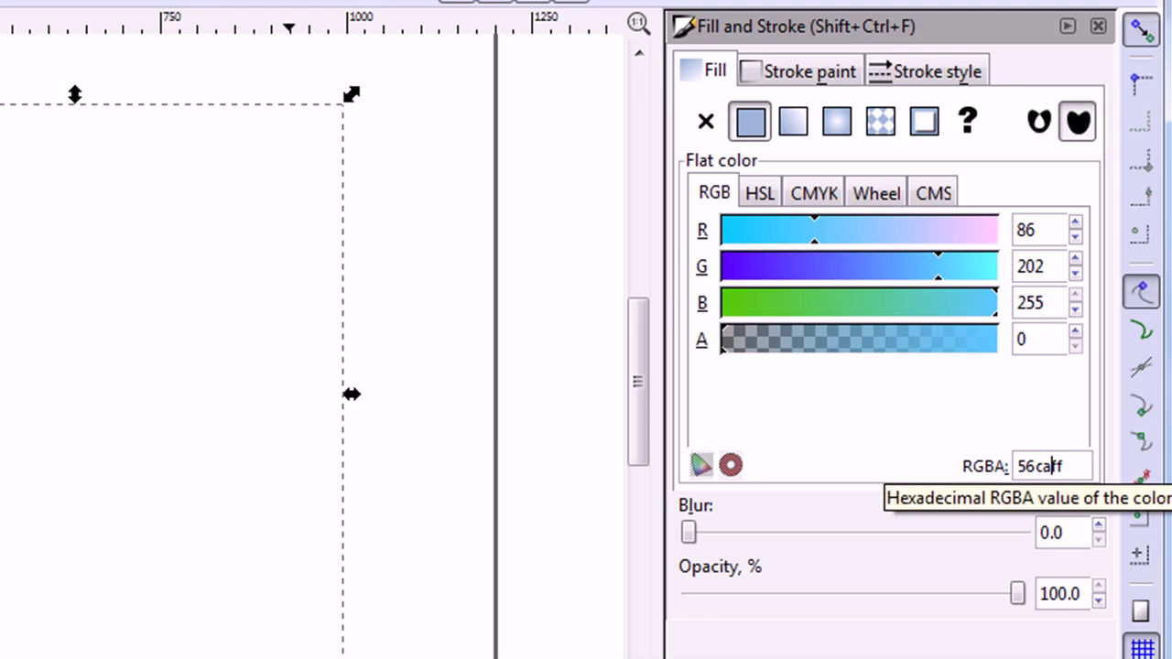
pyautogui.write('f4')
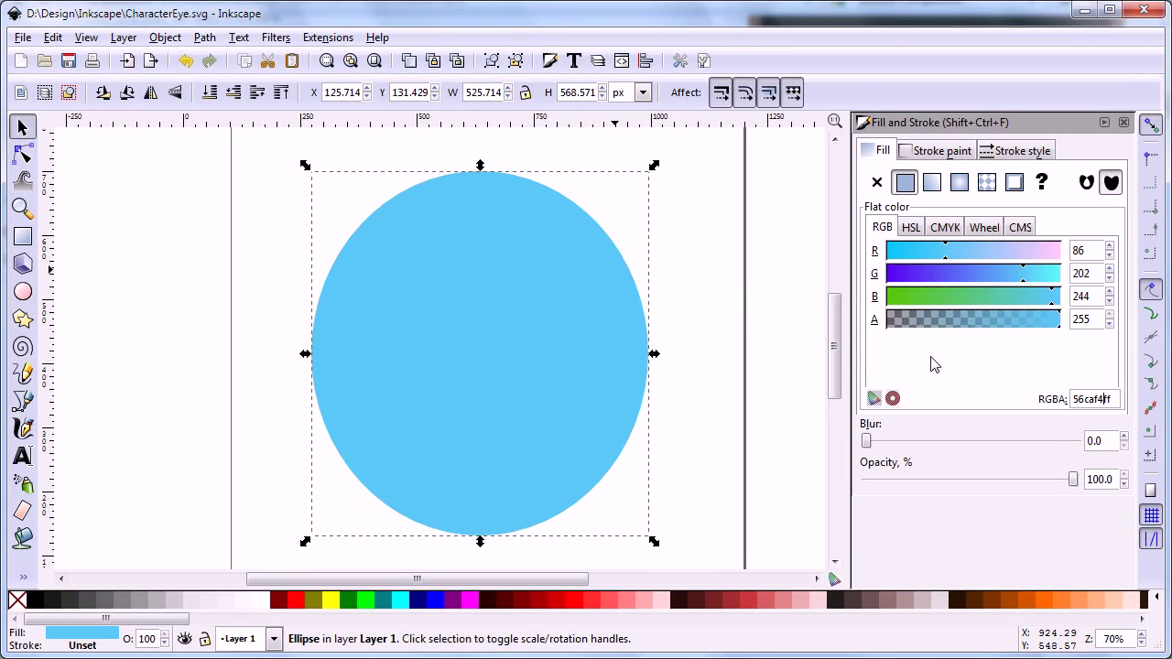
# Convert the ellipse to a path and pull its top and bottom nodes into an egg shape
pyautogui.click(23, 153)
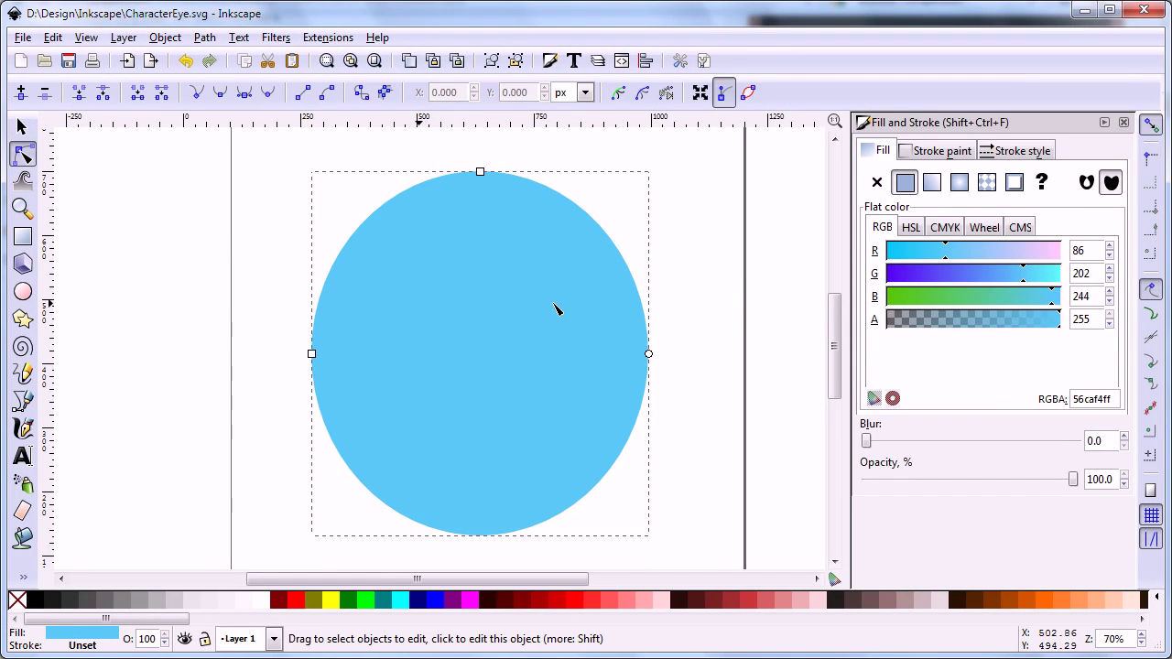
pyautogui.hotkey('shift', 'ctrl', 'c')
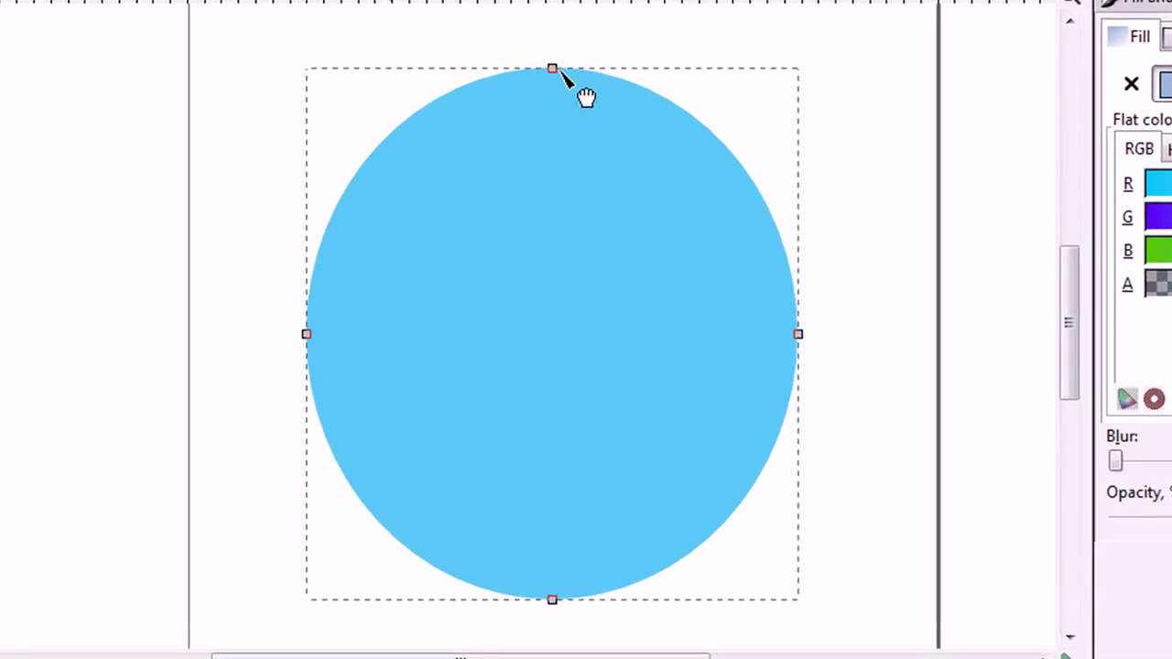
pyautogui.click(490, 159)
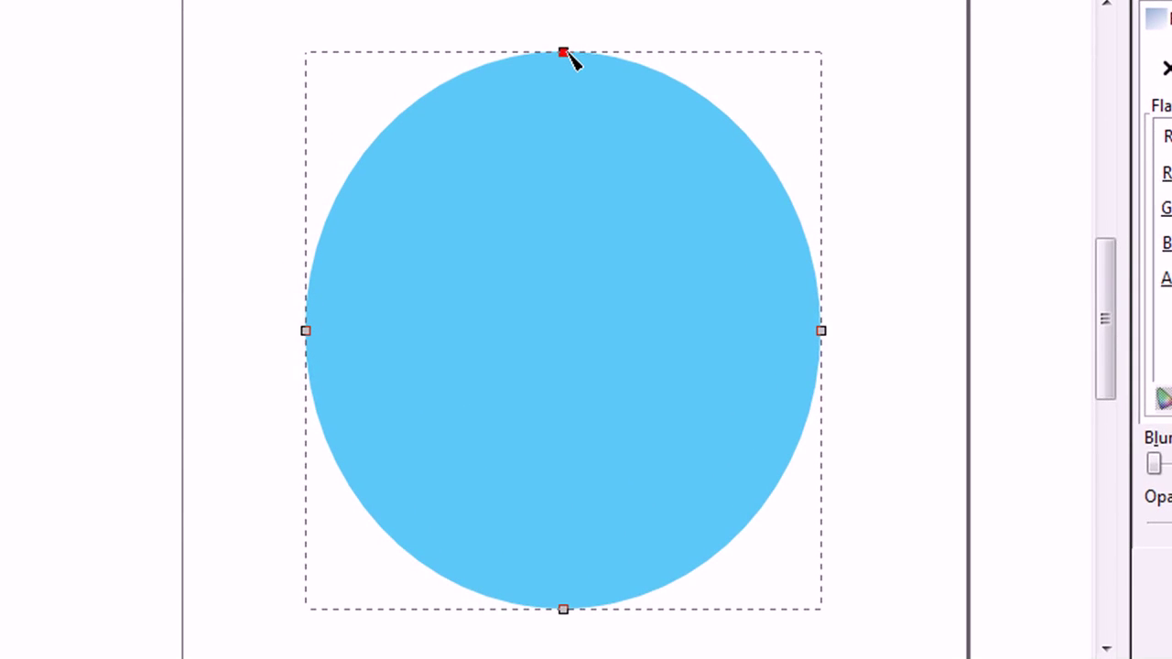
pyautogui.moveTo(564, 51); pyautogui.dragTo(565, 25)
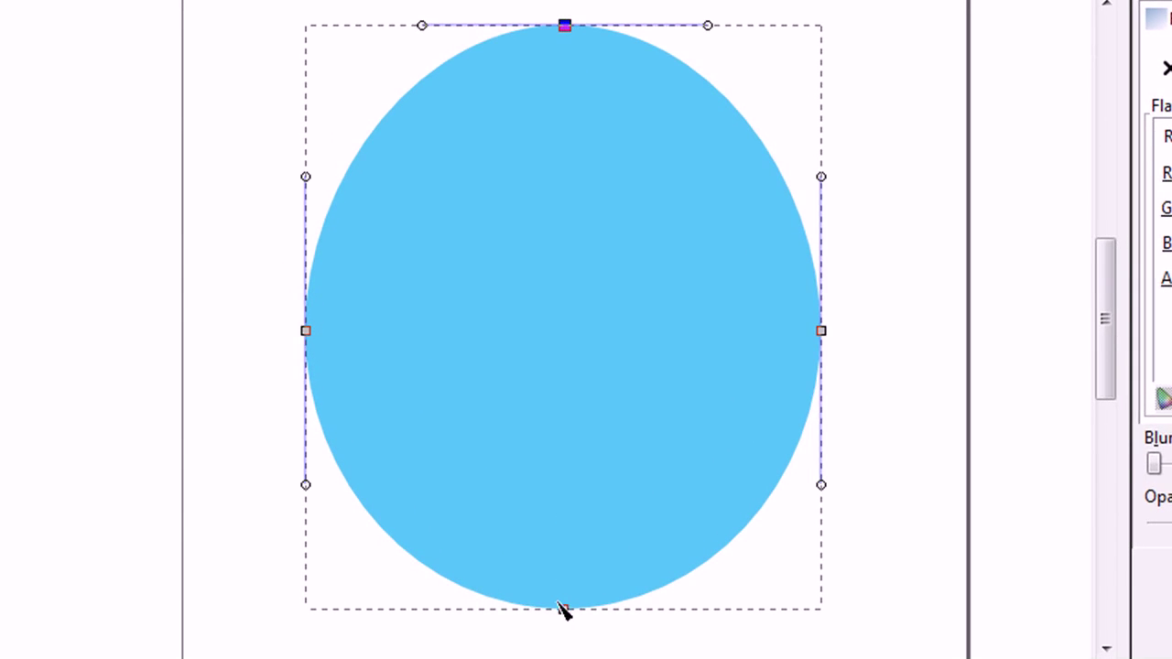
pyautogui.click(564, 608)
pyautogui.moveTo(565, 609); pyautogui.dragTo(521, 572)
pyautogui.moveTo(666, 573); pyautogui.dragTo(693, 637)
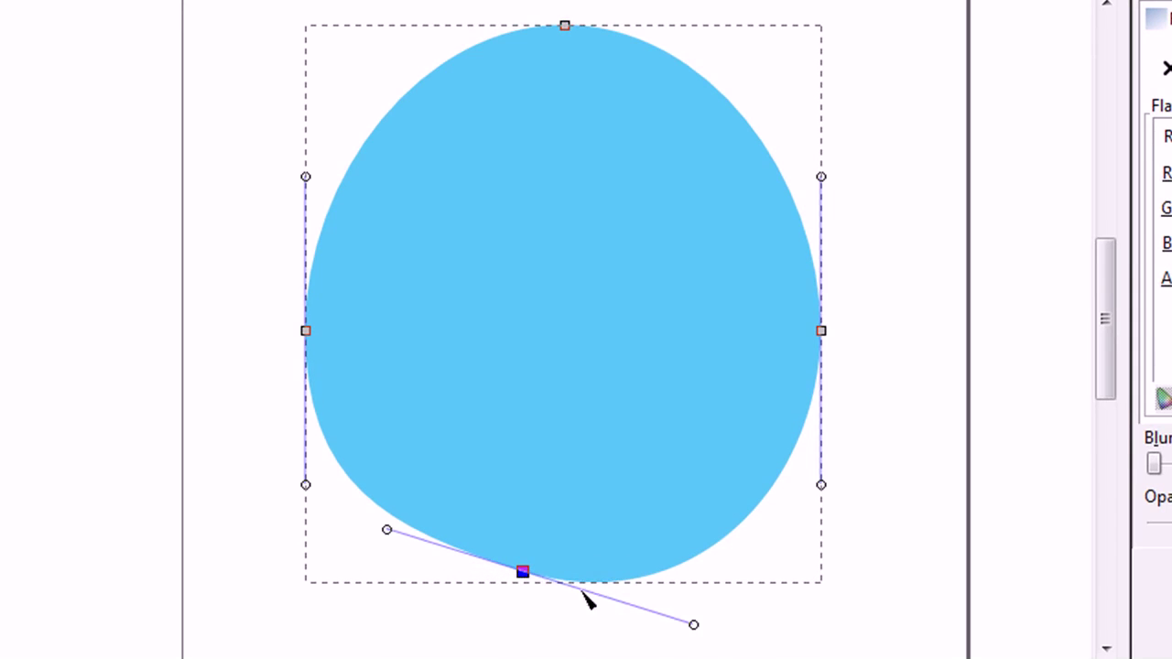
pyautogui.moveTo(526, 573); pyautogui.dragTo(534, 596)
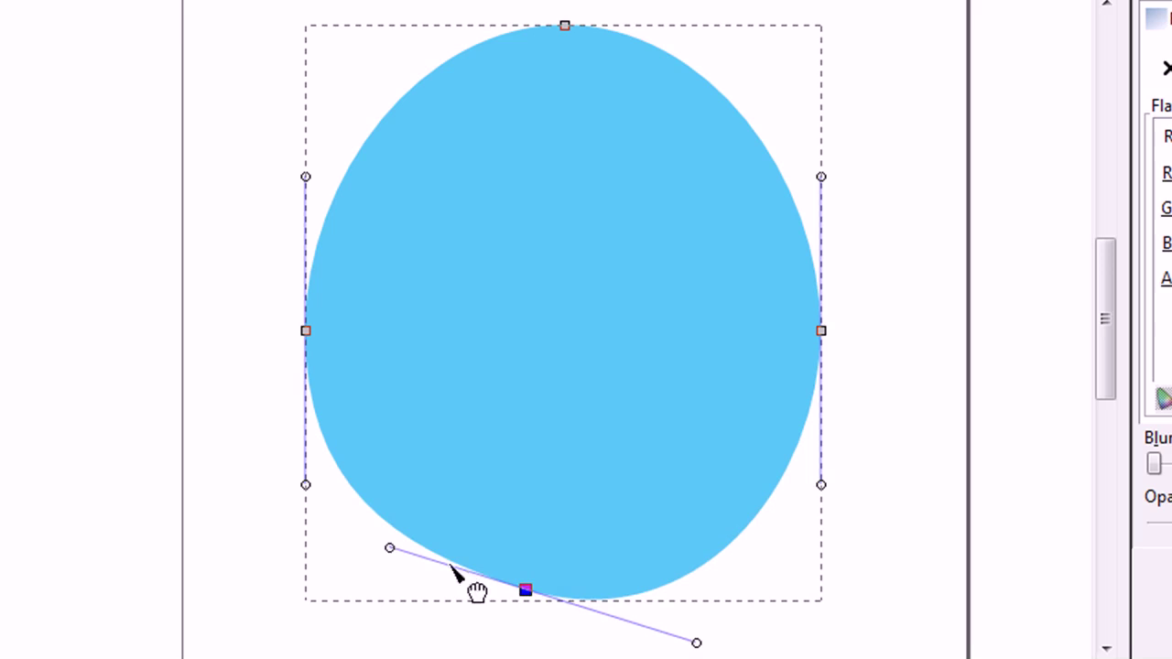
# Refine the bottom-left curve and the right and left nodes into a lopsided blob
pyautogui.moveTo(396, 554); pyautogui.dragTo(388, 569)
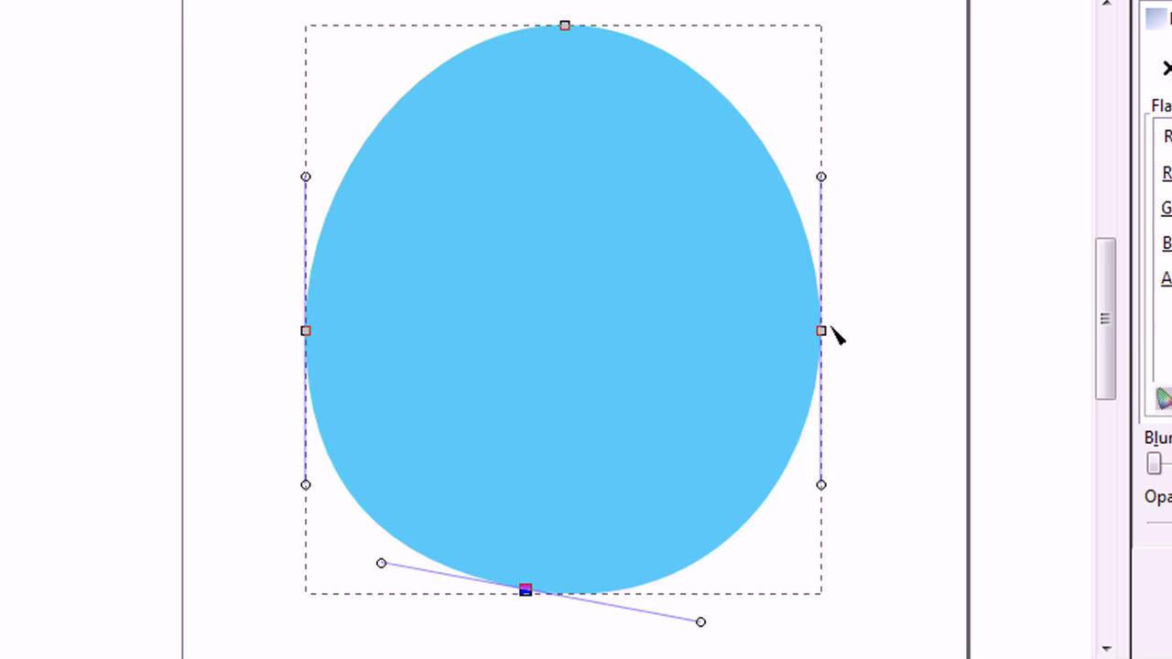
pyautogui.moveTo(828, 337); pyautogui.dragTo(829, 316)
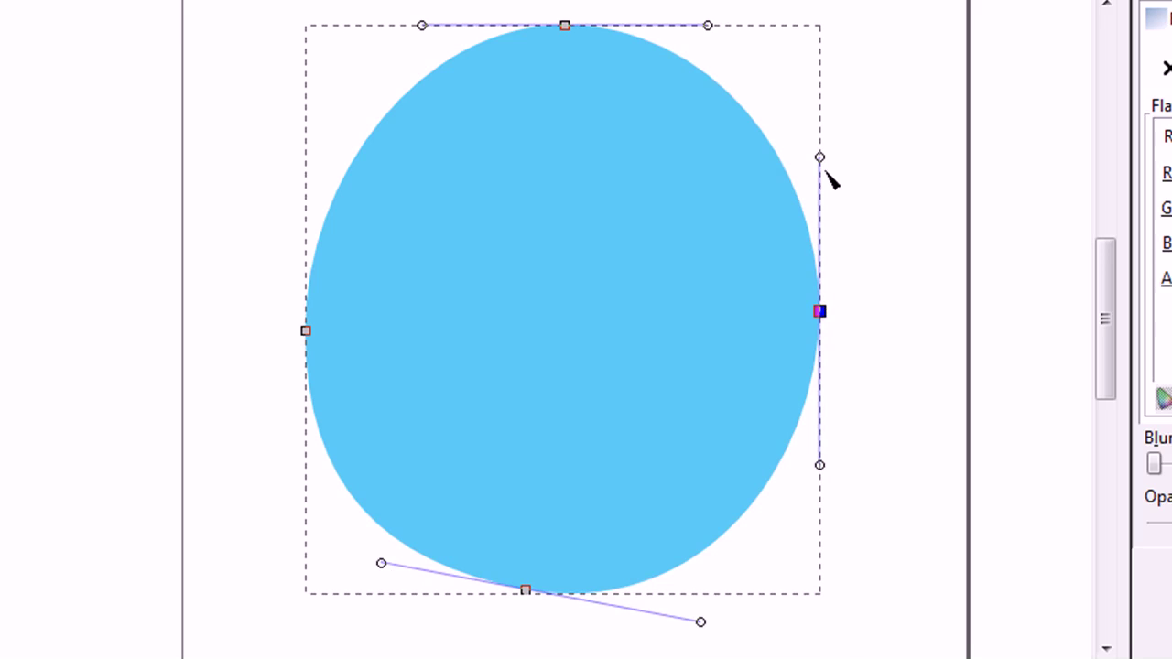
pyautogui.moveTo(820, 157); pyautogui.dragTo(803, 156)
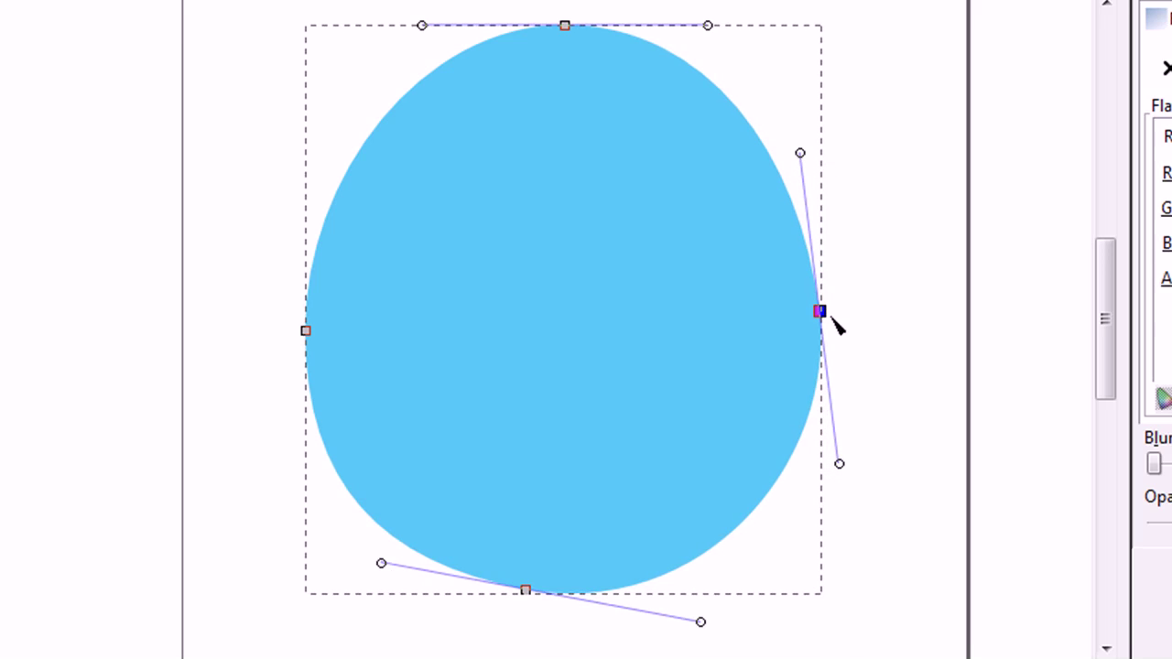
pyautogui.moveTo(821, 308); pyautogui.dragTo(823, 316)
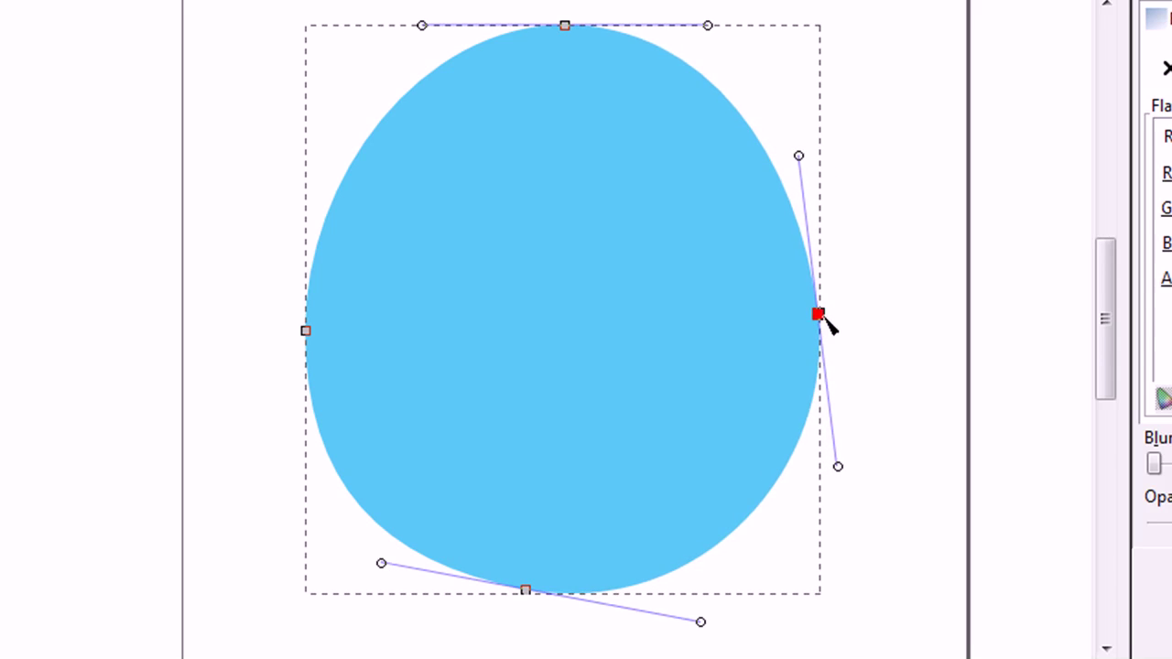
pyautogui.click(306, 330)
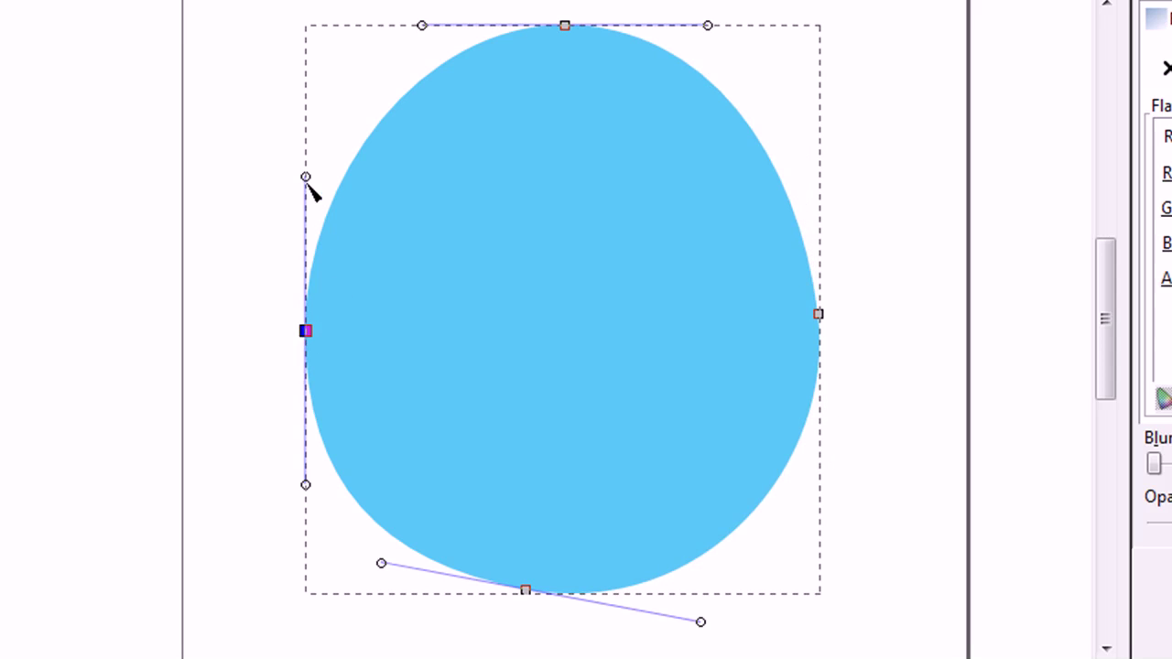
pyautogui.moveTo(311, 180); pyautogui.dragTo(324, 162)
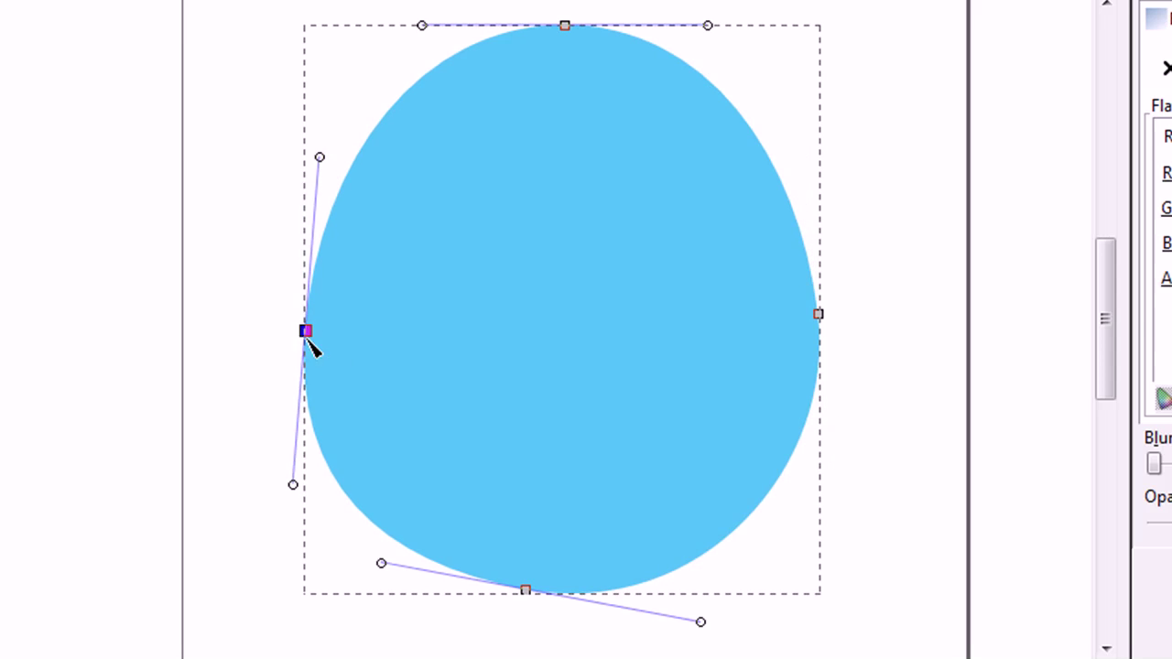
pyautogui.moveTo(308, 330); pyautogui.dragTo(325, 308)
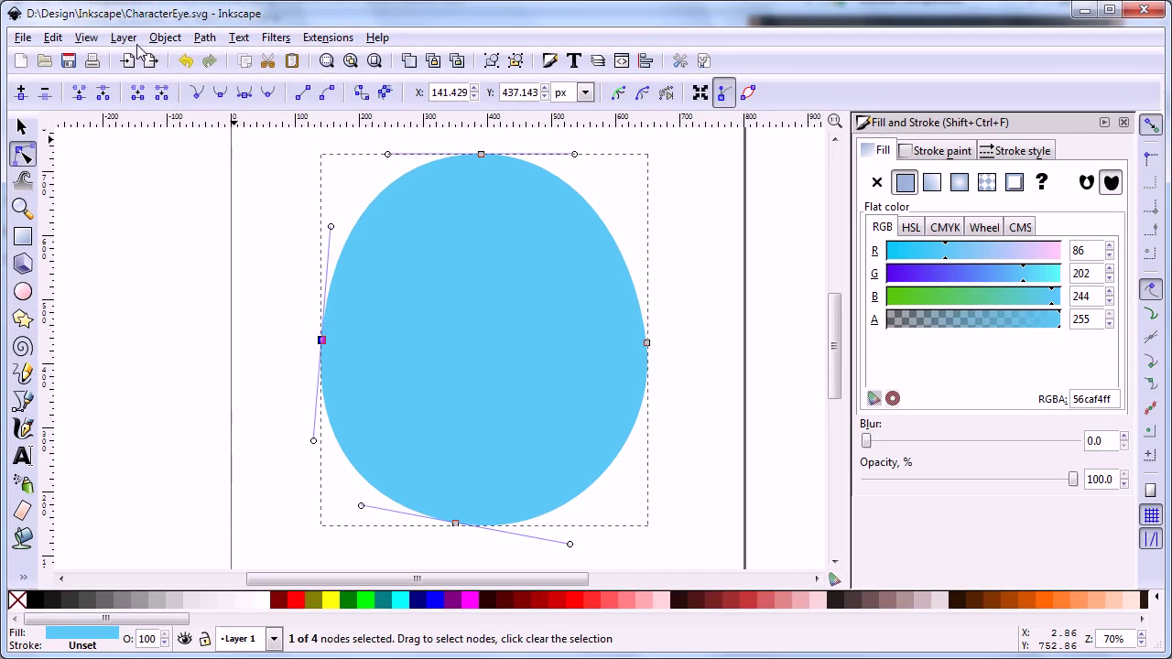
# Rename Layer 1 to 'iris' in the Layers panel and lock it
pyautogui.click(123, 37)
pyautogui.click(156, 357)
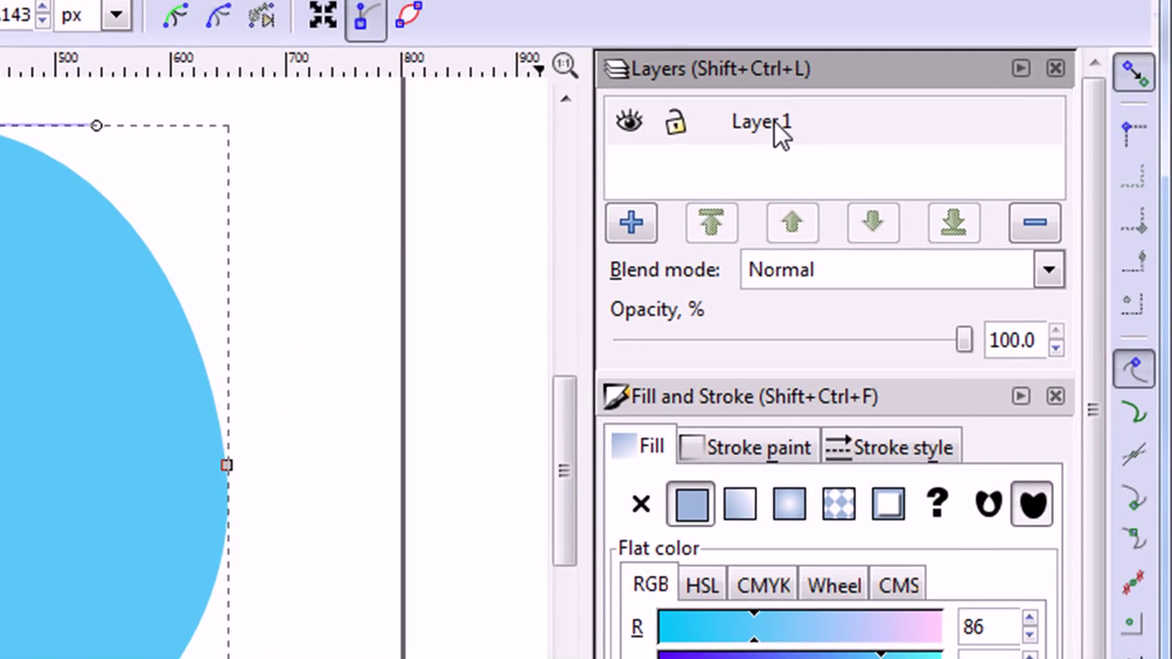
pyautogui.doubleClick(777, 131)
pyautogui.write('i')
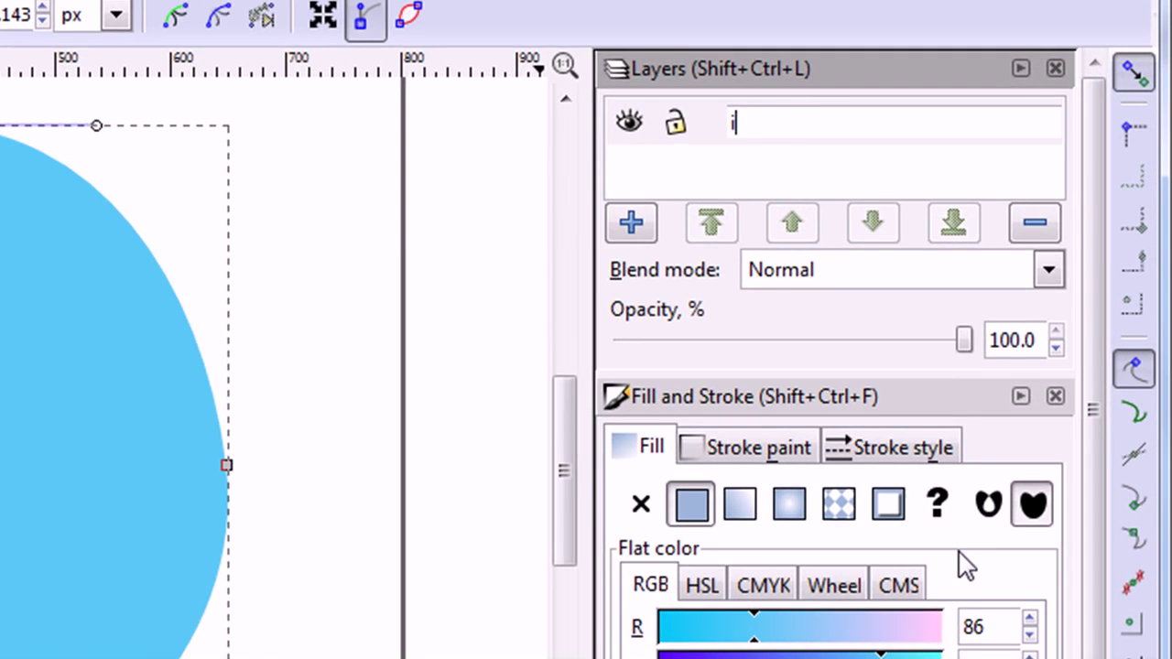
pyautogui.write('ris')
pyautogui.press('Return')
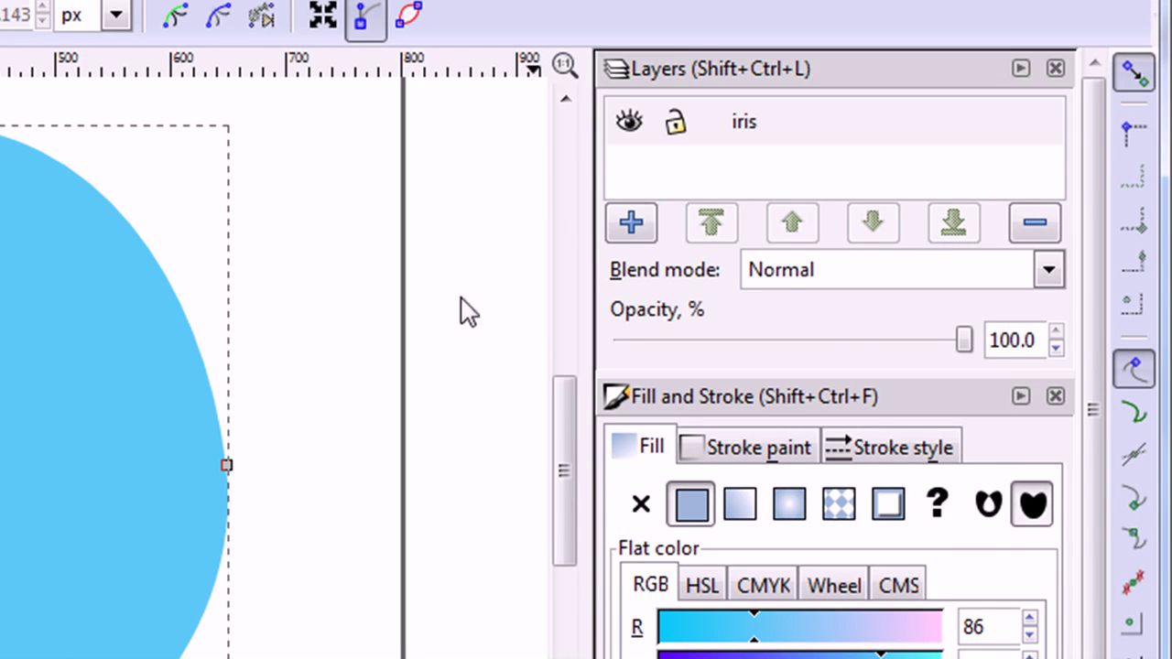
pyautogui.click(686, 123)
# Duplicate the iris layer as 'iris copy' and fill its shape black (000000ff)
pyautogui.rightClick(717, 118)
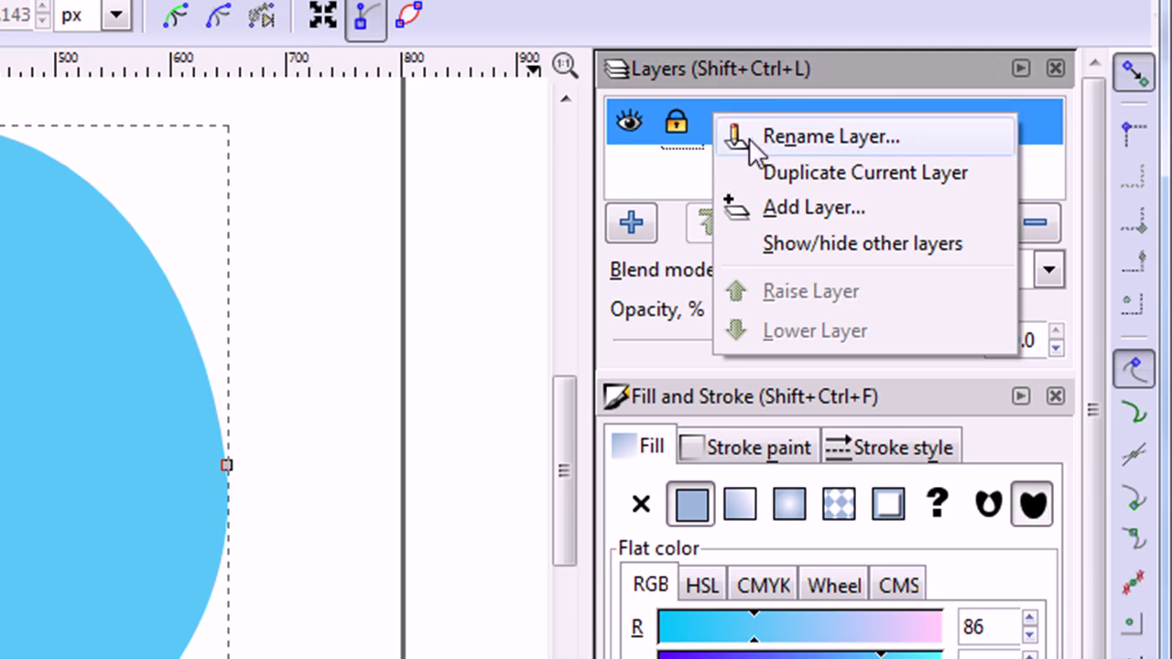
pyautogui.click(802, 175)
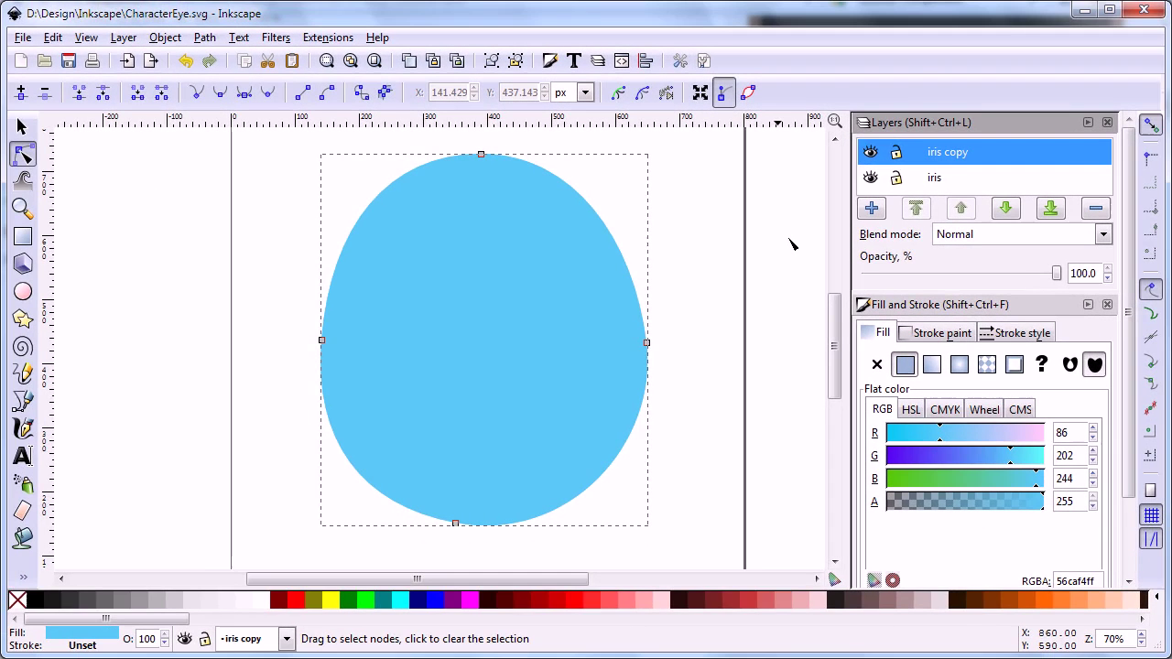
pyautogui.click(725, 265)
pyautogui.click(573, 305)
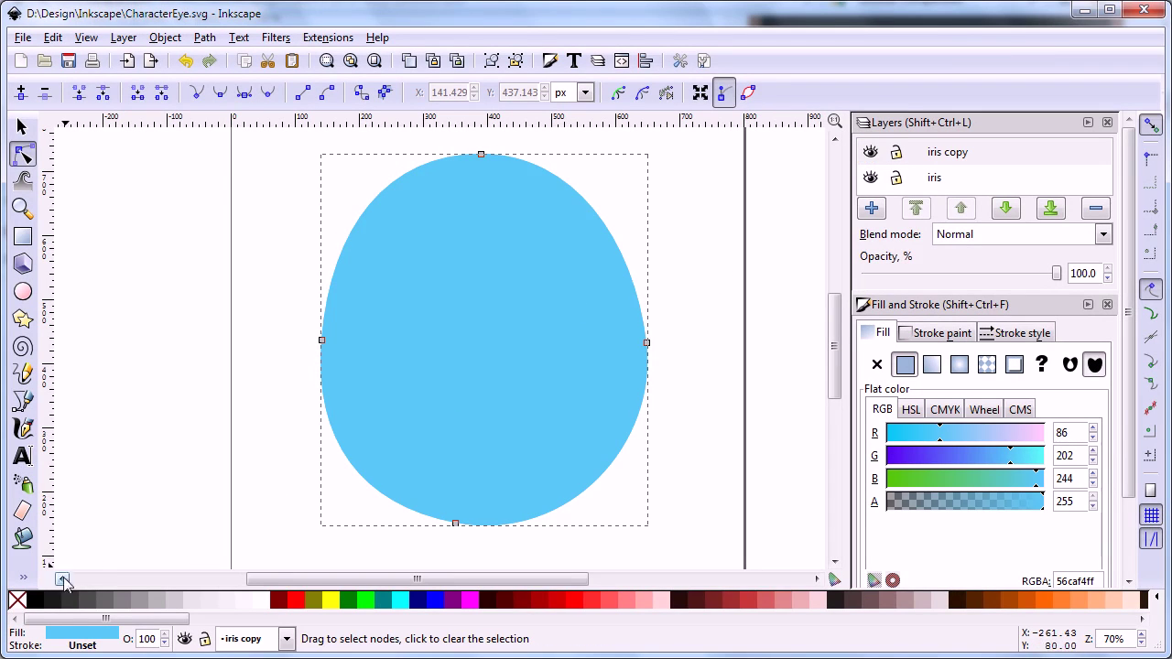
pyautogui.click(35, 600)
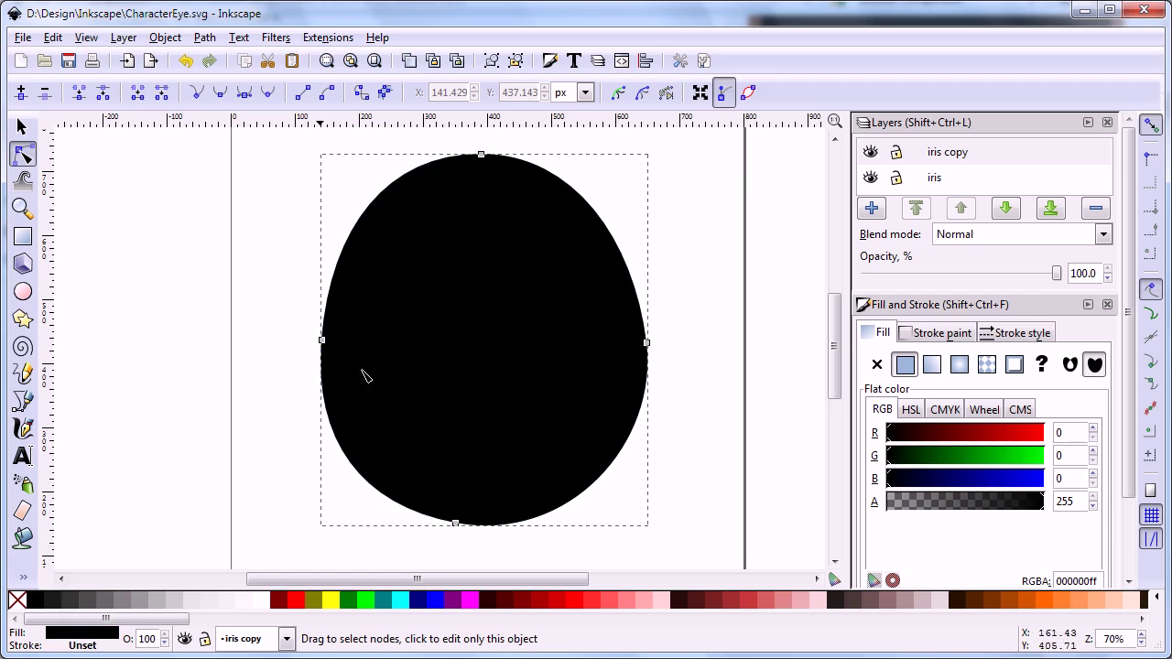
# Scale the black copy to about 298.9 × 338.7 px, centred inside the blue iris
pyautogui.click(22, 126)
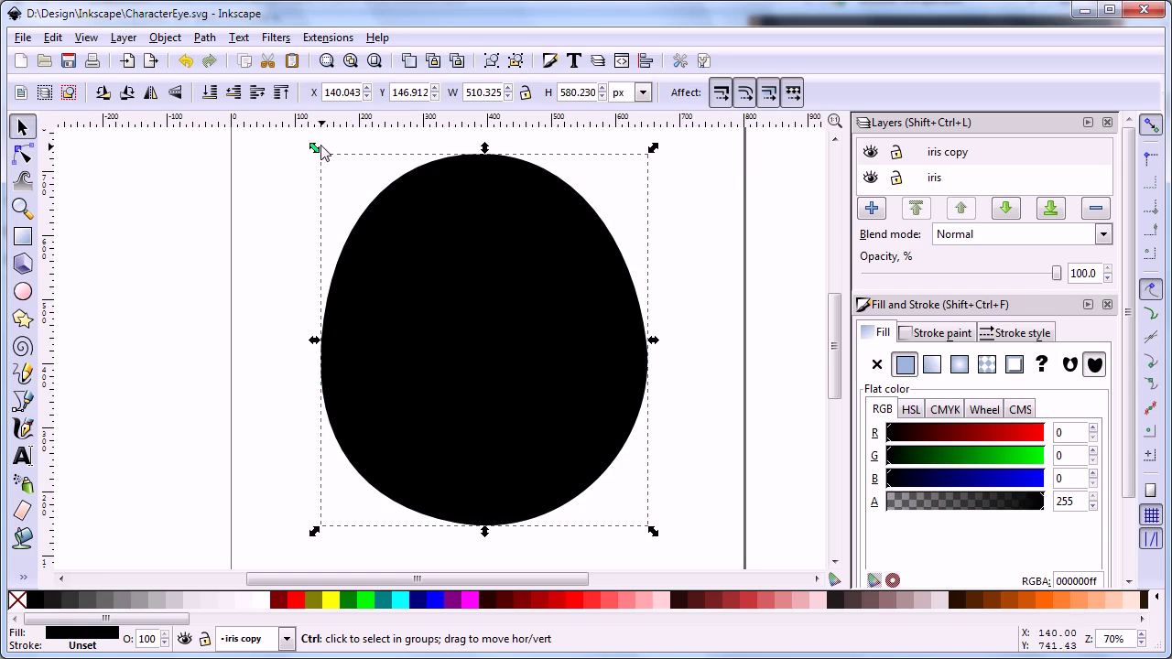
pyautogui.moveTo(314, 149); pyautogui.dragTo(430, 266)
pyautogui.moveTo(536, 398); pyautogui.dragTo(468, 338)
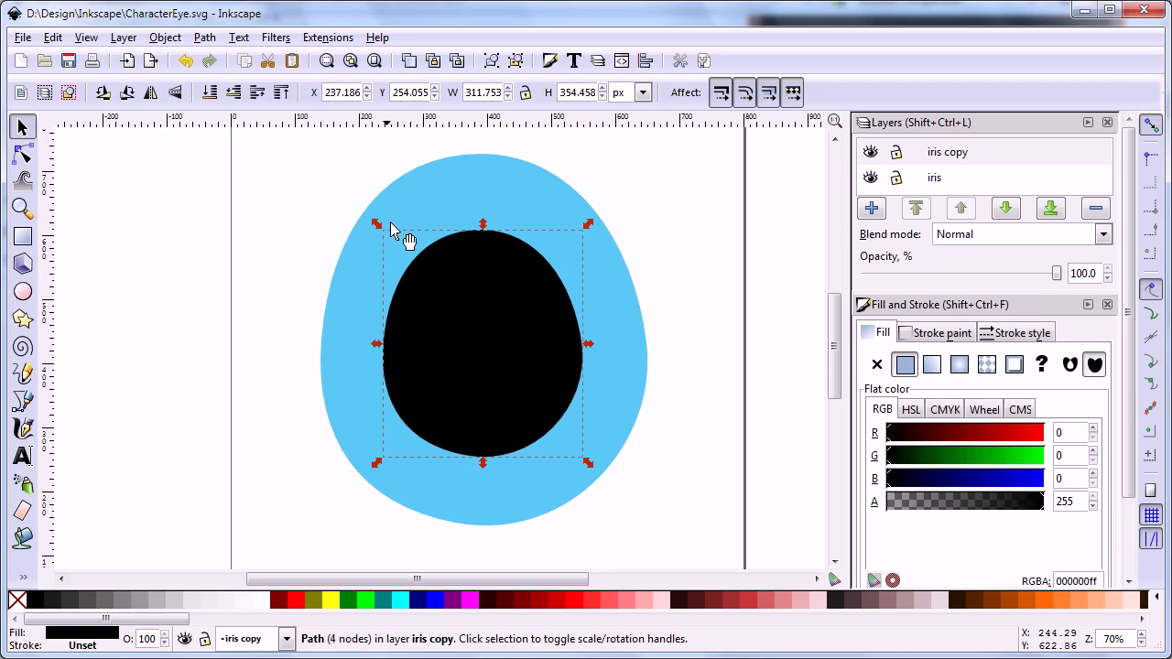
pyautogui.moveTo(382, 220); pyautogui.dragTo(388, 232)
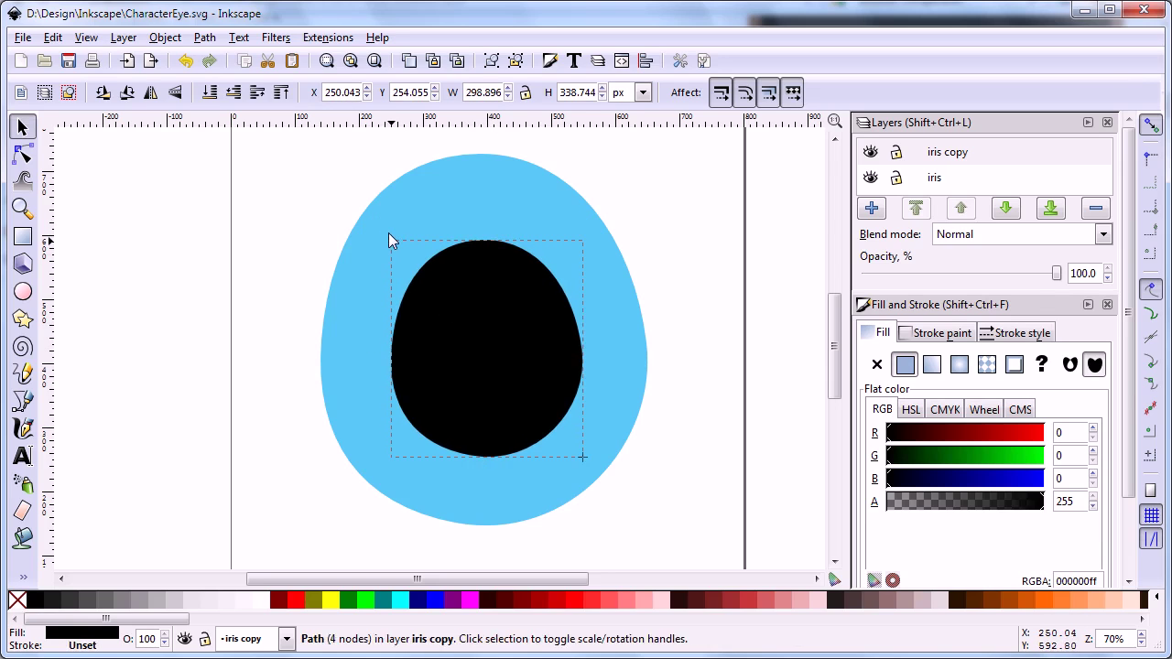
pyautogui.click(471, 338)
# Rename the 'iris copy' layer to 'pupil' and save CharacterEye.svg
pyautogui.doubleClick(952, 157)
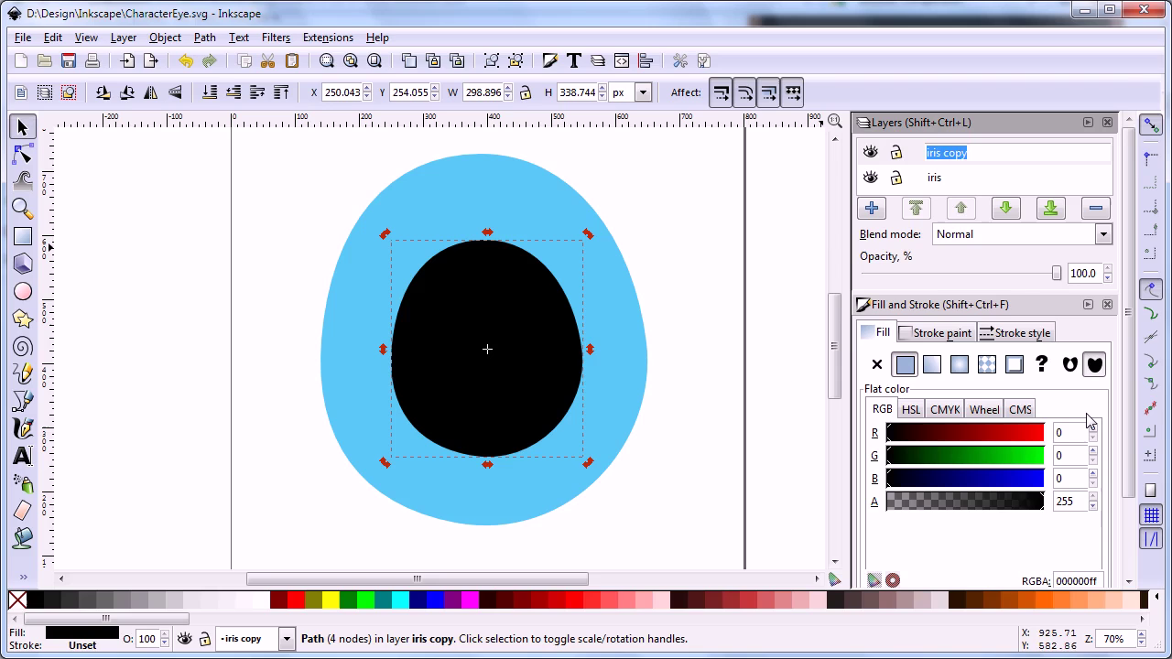
pyautogui.write('pupil')
pyautogui.press('Return')
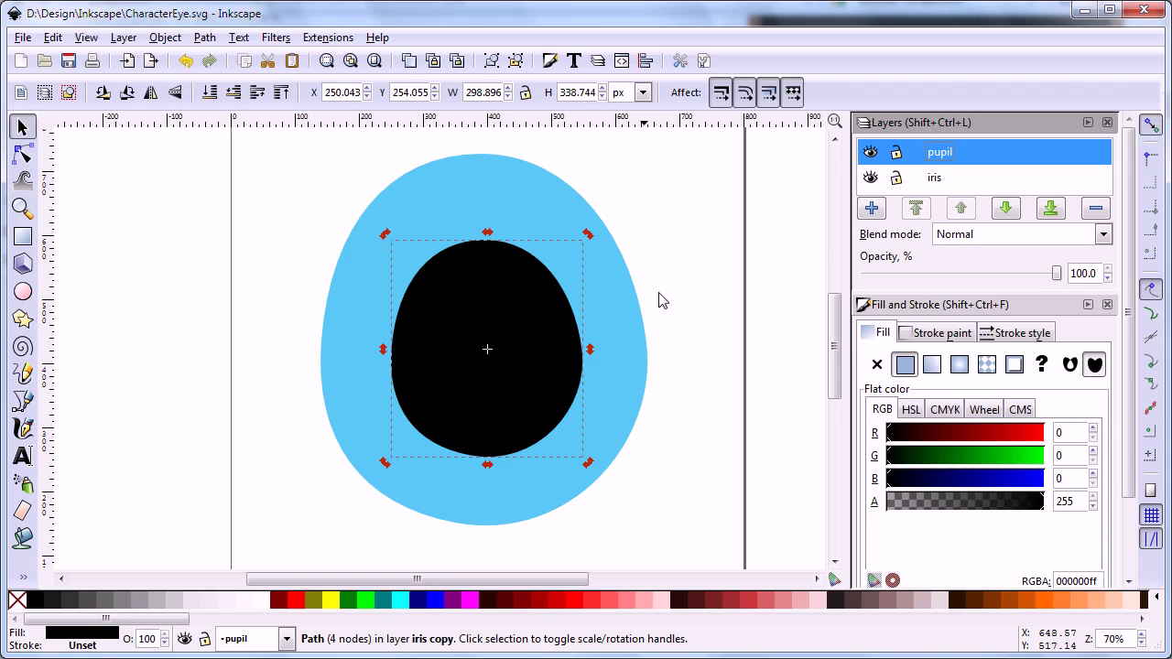
pyautogui.click(667, 267)
pyautogui.hotkey('ctrl', 's')
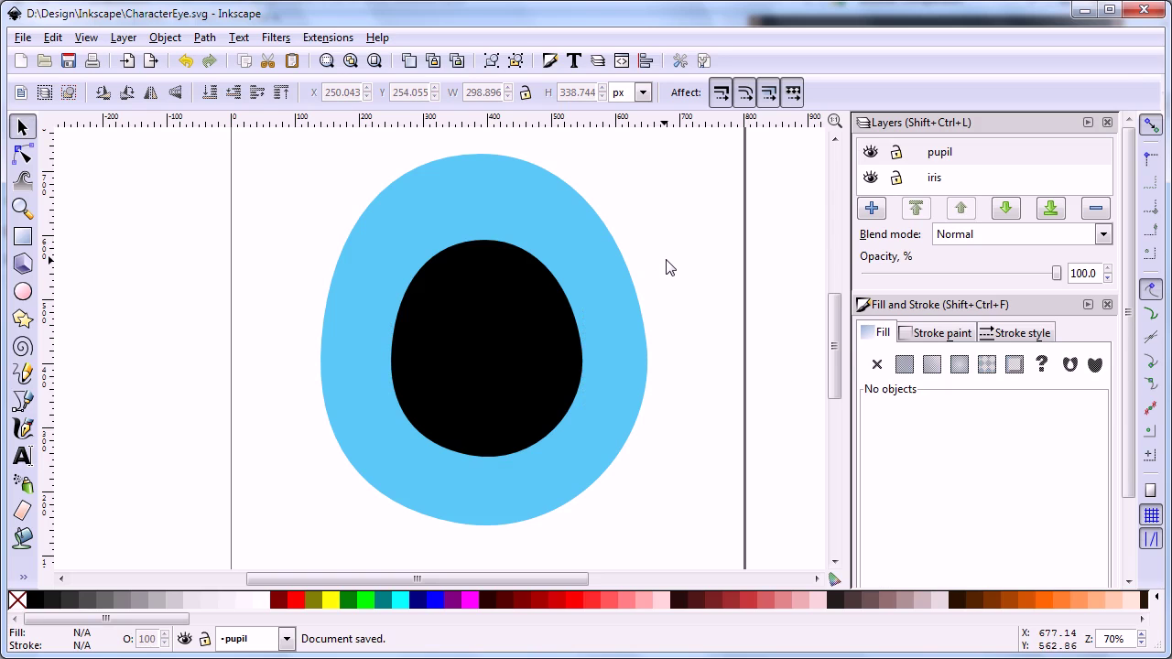
# Start a new layer named 'highlight' placed above the current layer
pyautogui.click(872, 209)
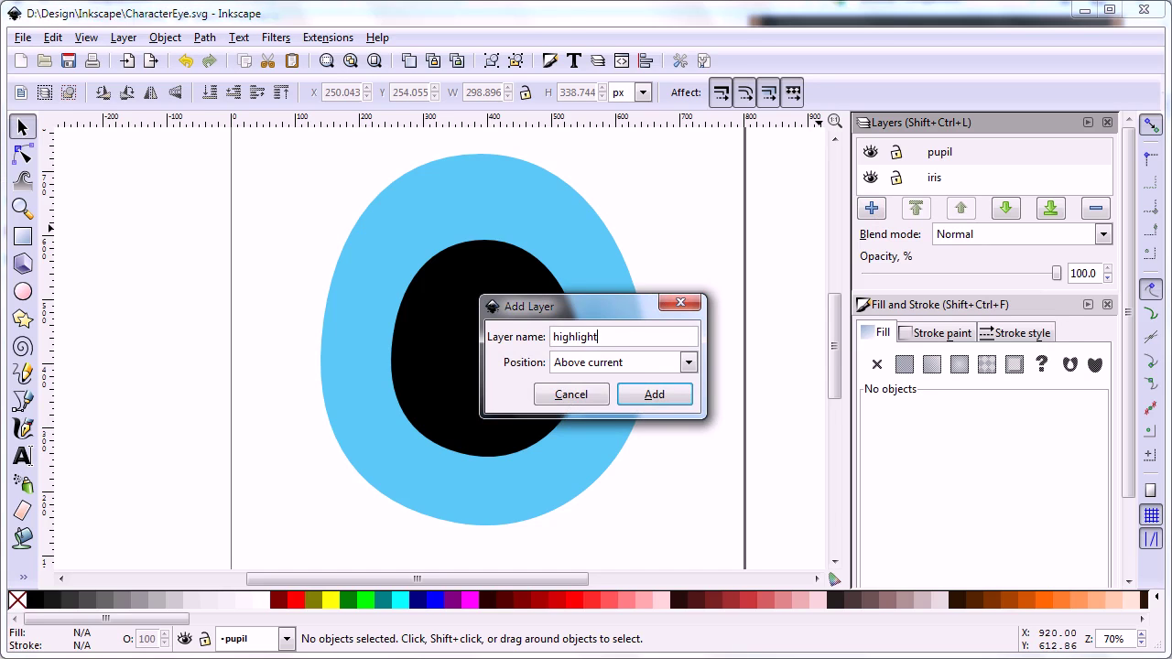
# Add the highlight layer and draw a tall narrow white ellipse over the pupil
pyautogui.click(653, 396)
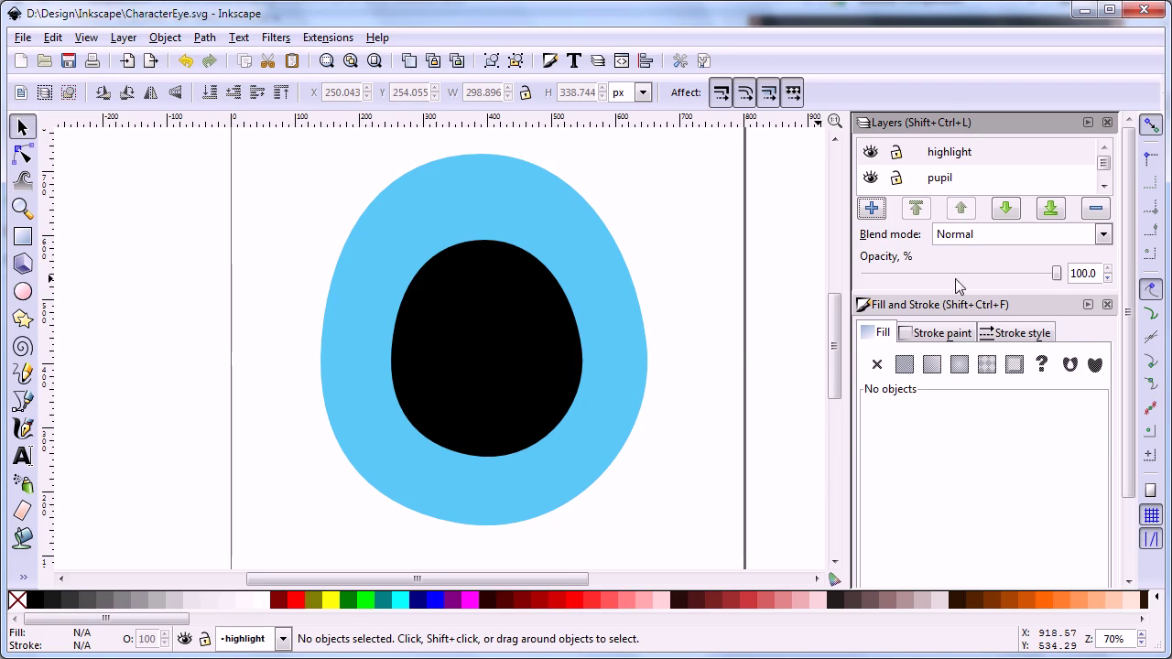
pyautogui.moveTo(1063, 291)
pyautogui.mouseDown()
pyautogui.moveTo(1066, 458)
pyautogui.moveTo(1066, 442)
pyautogui.mouseUp()
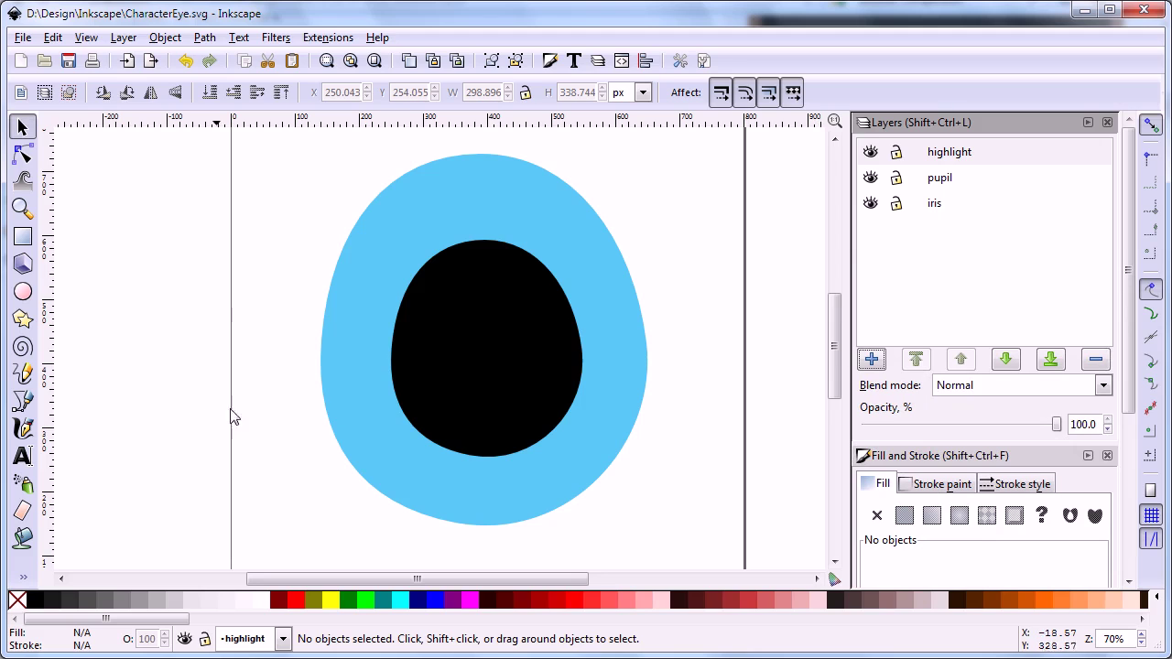
pyautogui.click(24, 291)
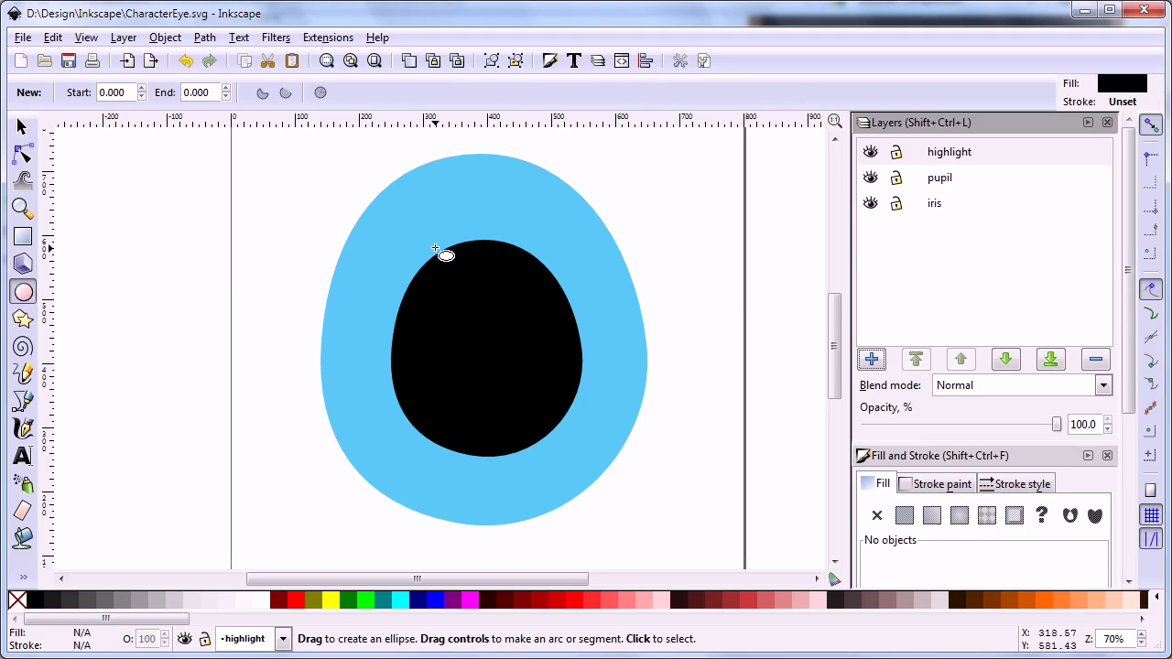
pyautogui.moveTo(435, 248); pyautogui.dragTo(479, 398)
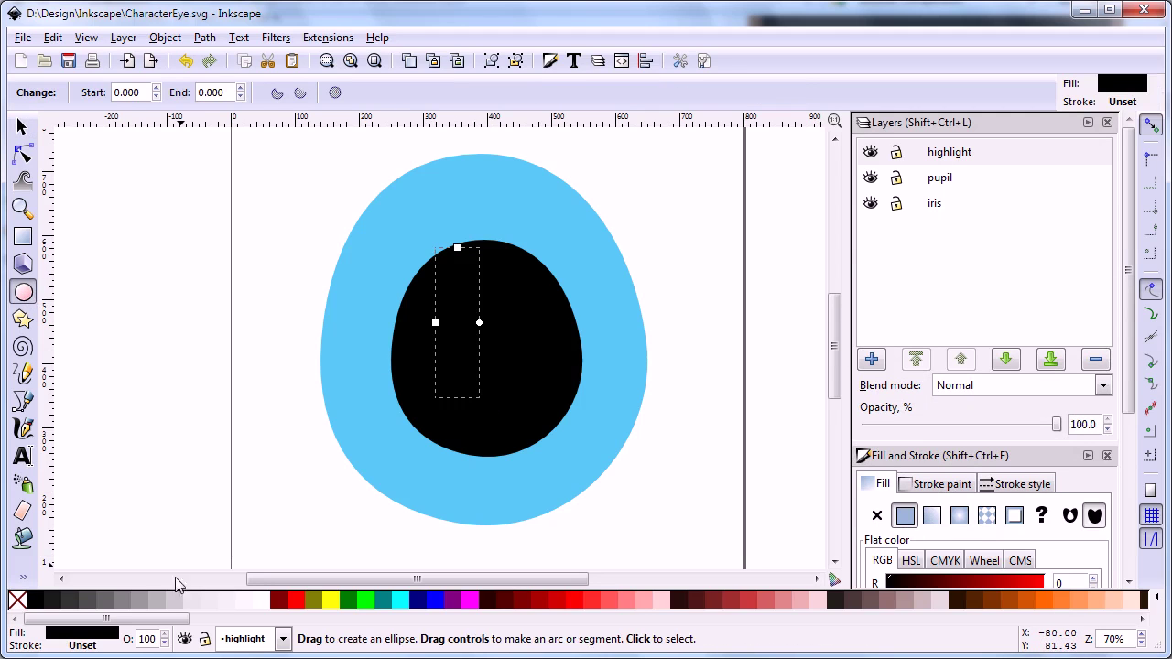
pyautogui.click(268, 600)
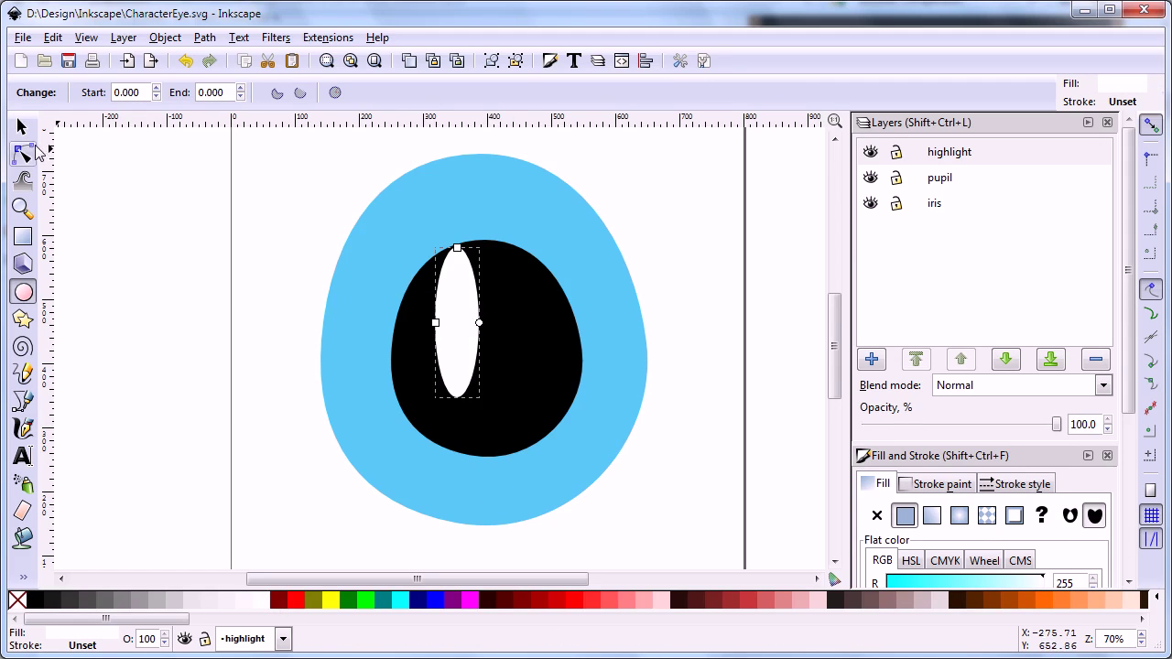
# Rotate the white ellipse diagonally across the pupil's upper-right edge
pyautogui.click(22, 127)
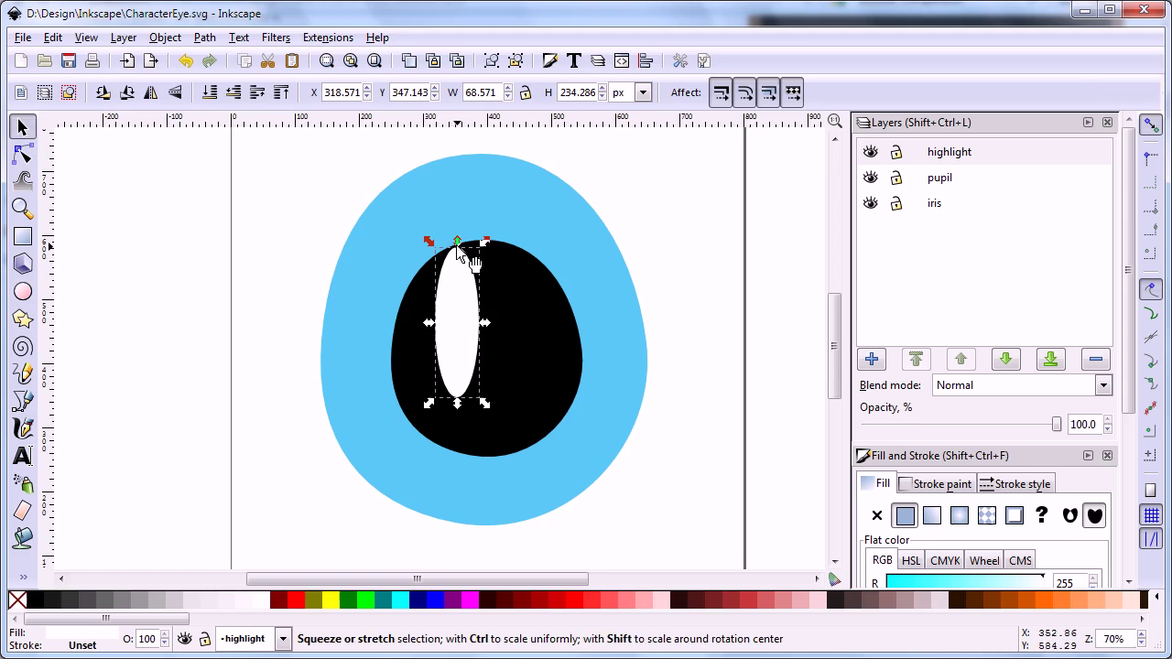
pyautogui.click(463, 286)
pyautogui.moveTo(484, 242); pyautogui.dragTo(553, 267)
pyautogui.click(23, 154)
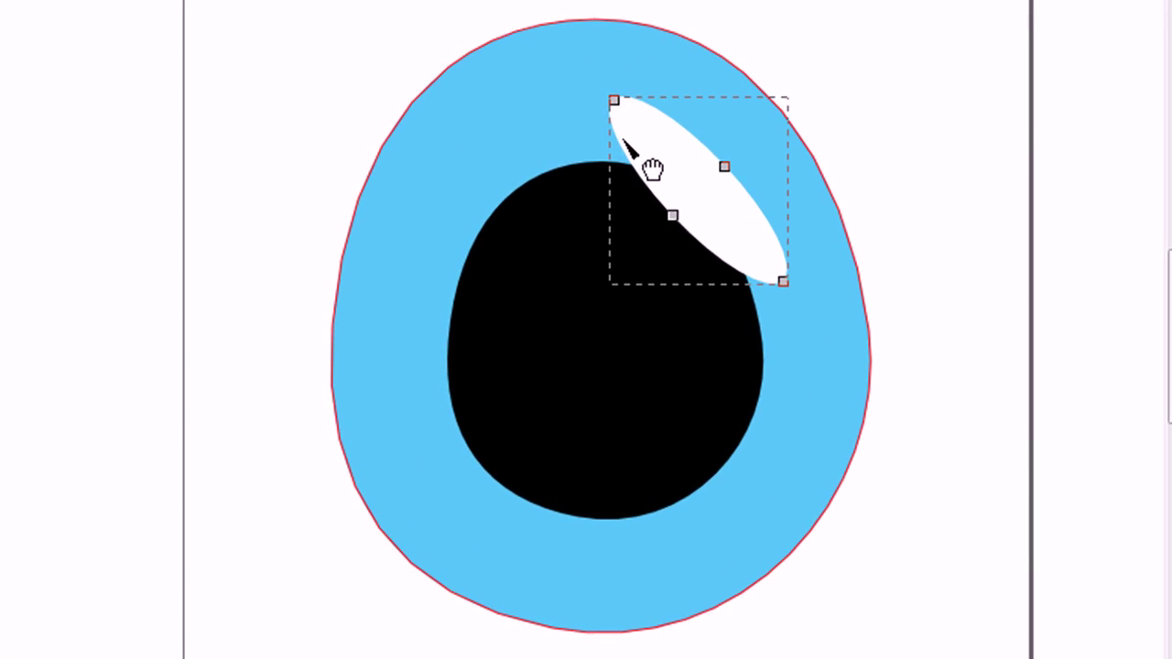
# Drag the white oval's nodes and handles into a crescent hugging the pupil's upper-right edge
pyautogui.click(613, 100)
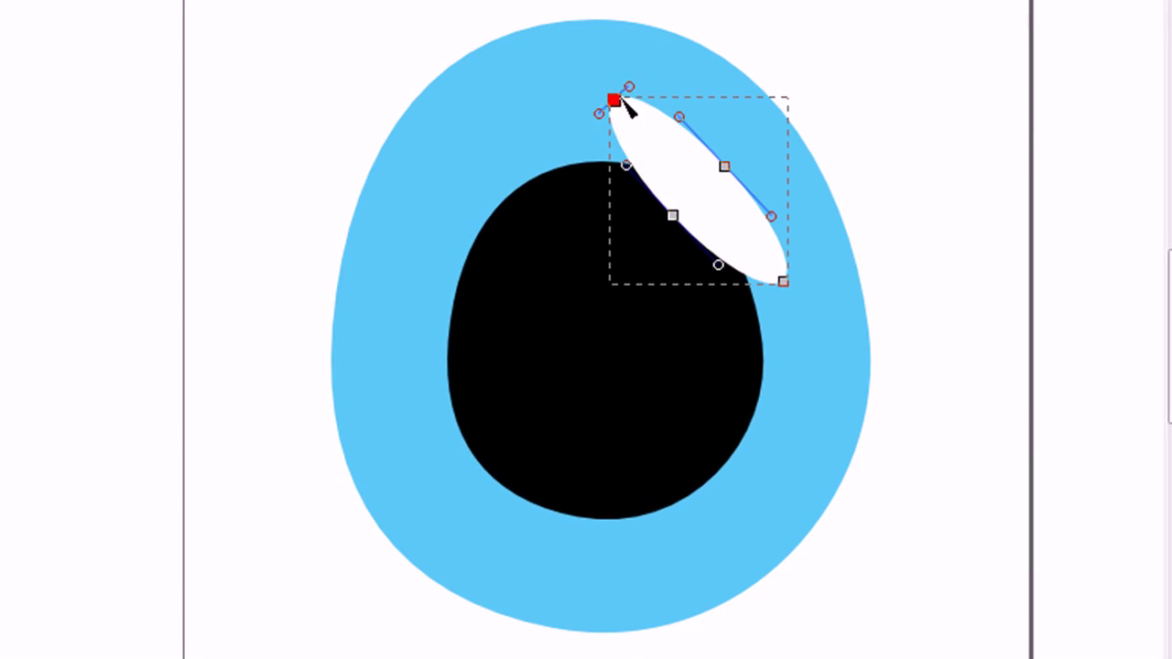
pyautogui.moveTo(623, 99); pyautogui.dragTo(602, 150)
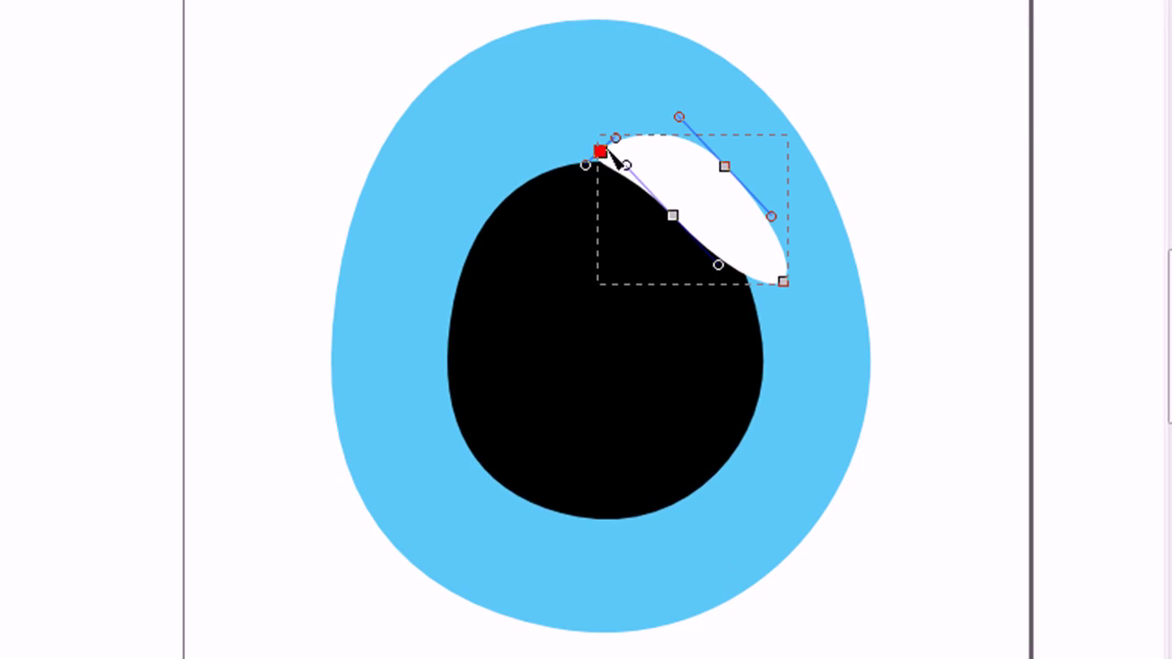
pyautogui.moveTo(783, 282); pyautogui.dragTo(728, 306)
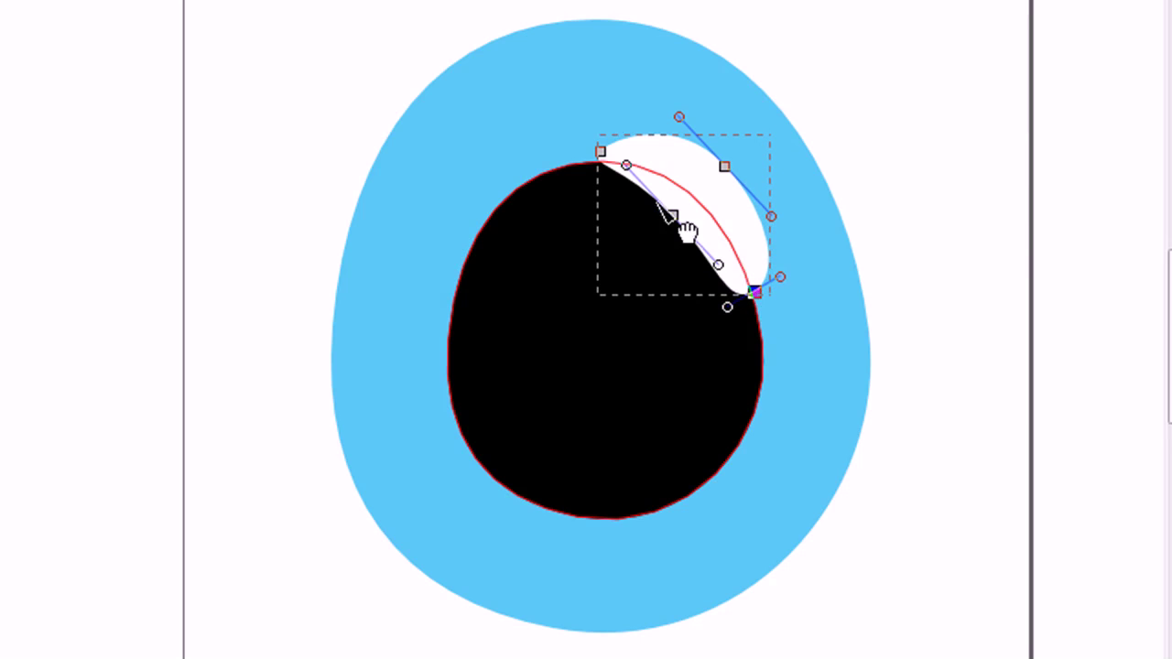
pyautogui.click(600, 151)
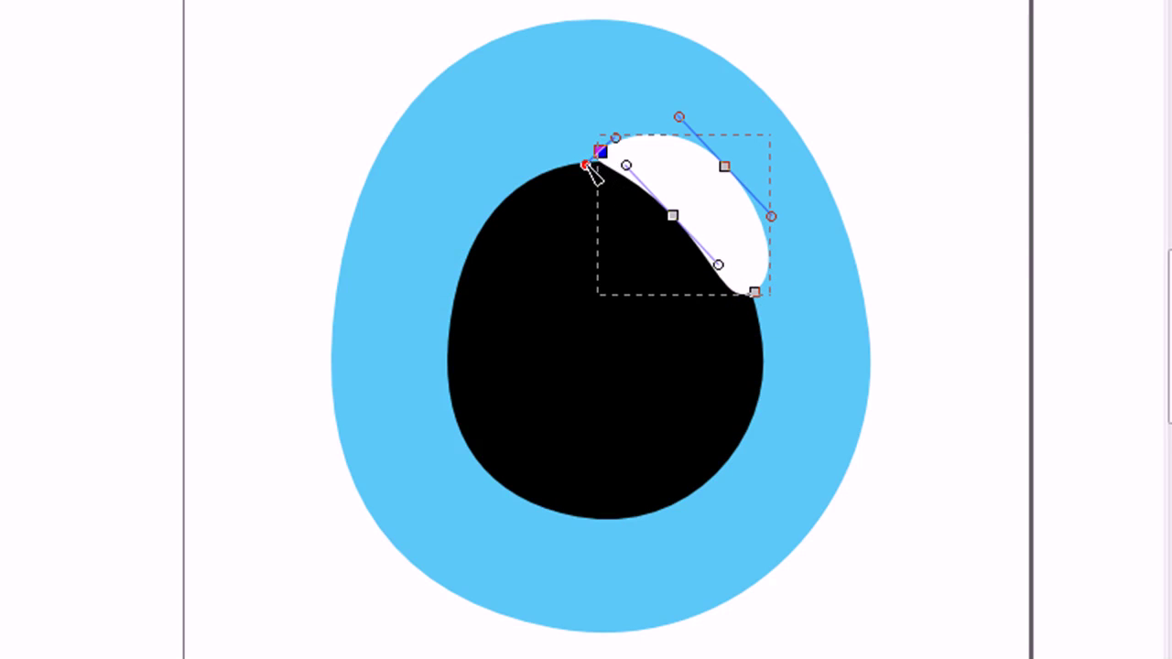
pyautogui.moveTo(587, 164); pyautogui.dragTo(600, 185)
pyautogui.moveTo(724, 165); pyautogui.dragTo(713, 183)
pyautogui.moveTo(753, 291); pyautogui.dragTo(767, 310)
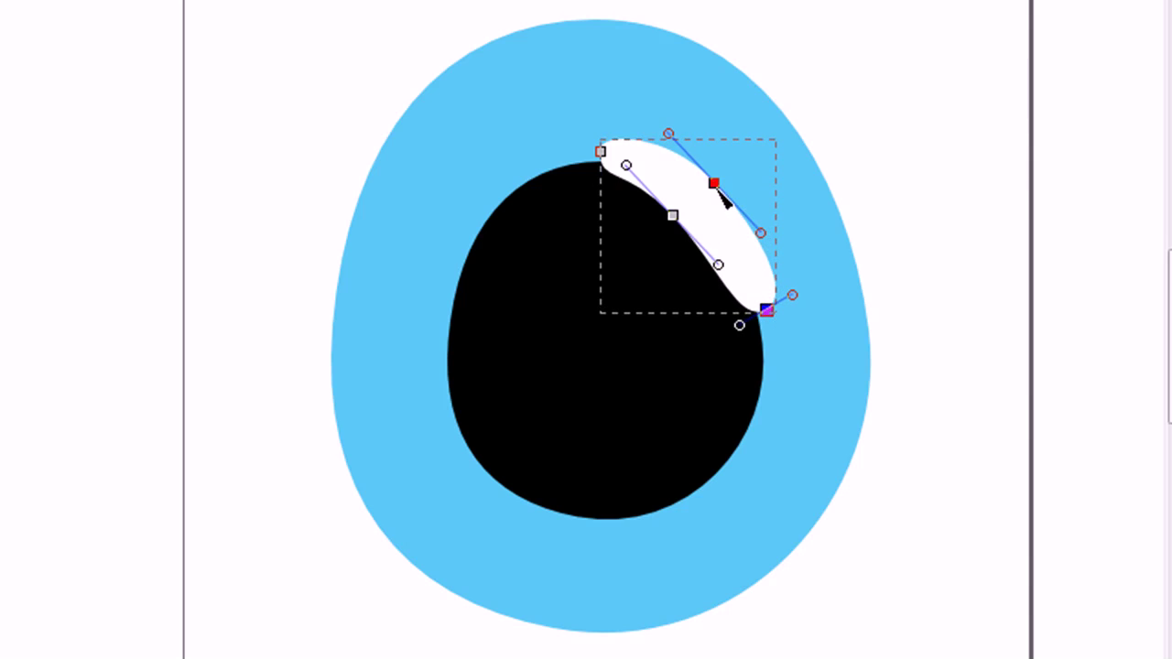
pyautogui.moveTo(714, 183); pyautogui.dragTo(722, 177)
pyautogui.moveTo(682, 220); pyautogui.dragTo(702, 225)
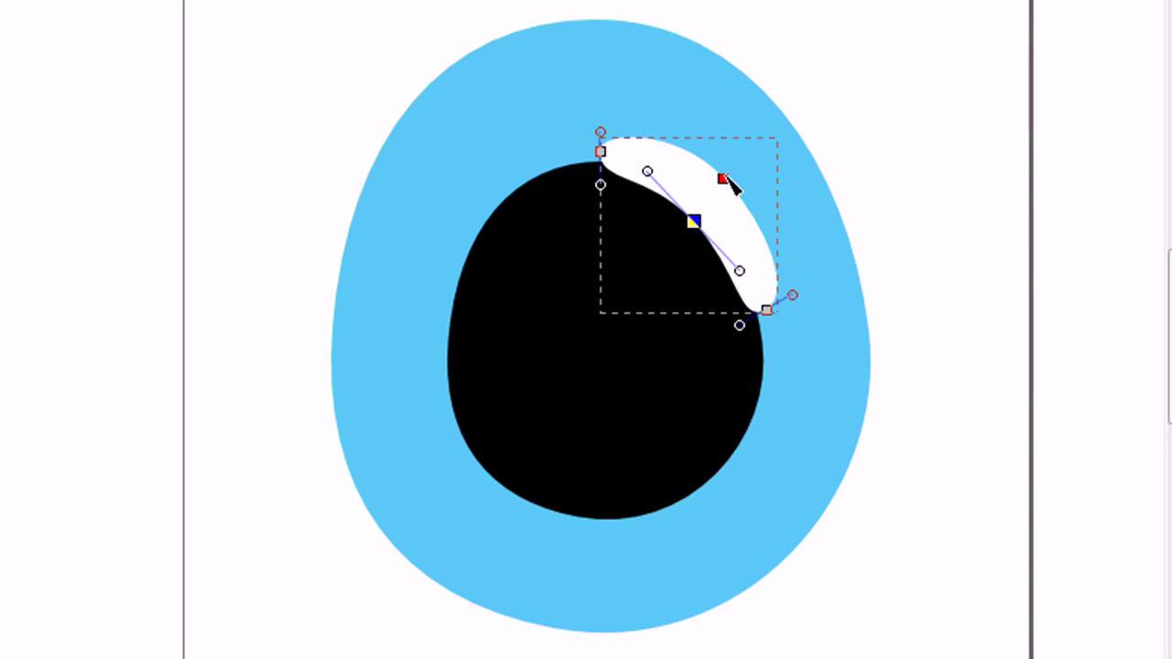
pyautogui.moveTo(723, 177); pyautogui.dragTo(724, 184)
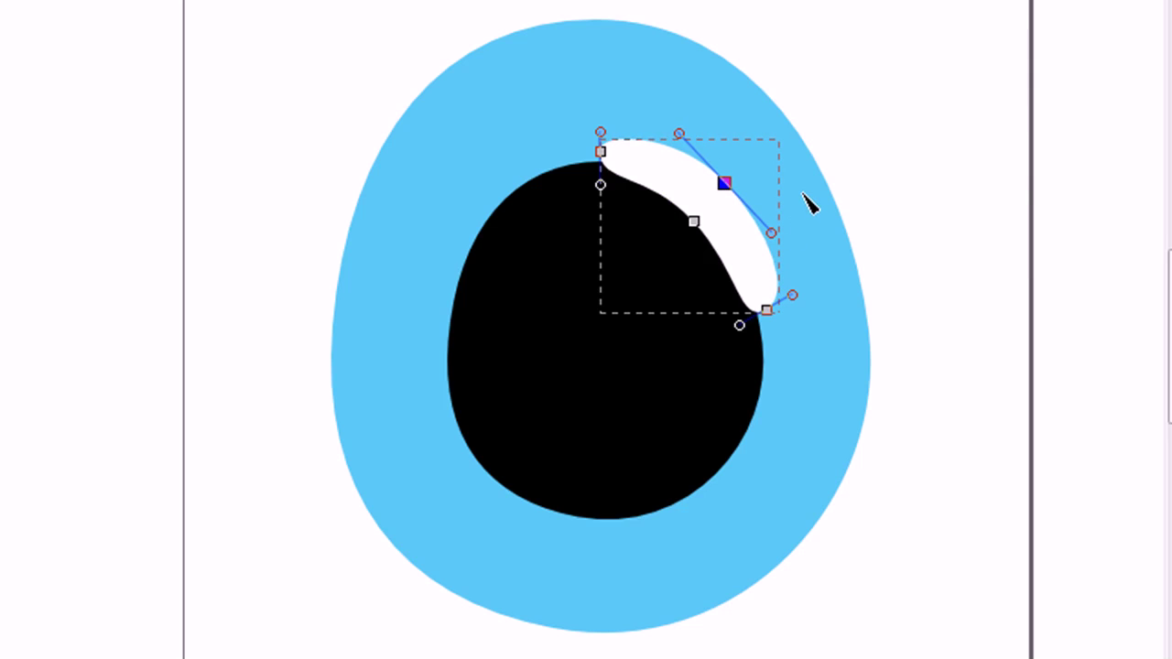
# Select the white crescent highlight and bring up its context menu
pyautogui.click(802, 199)
pyautogui.click(714, 217)
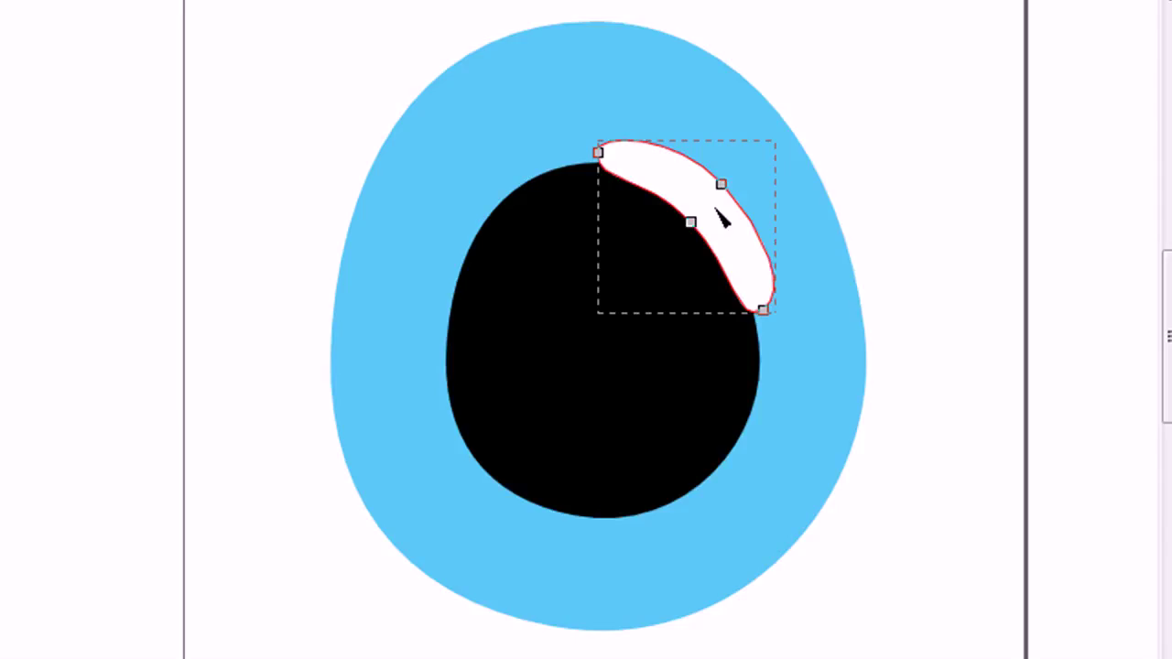
pyautogui.rightClick(691, 170)
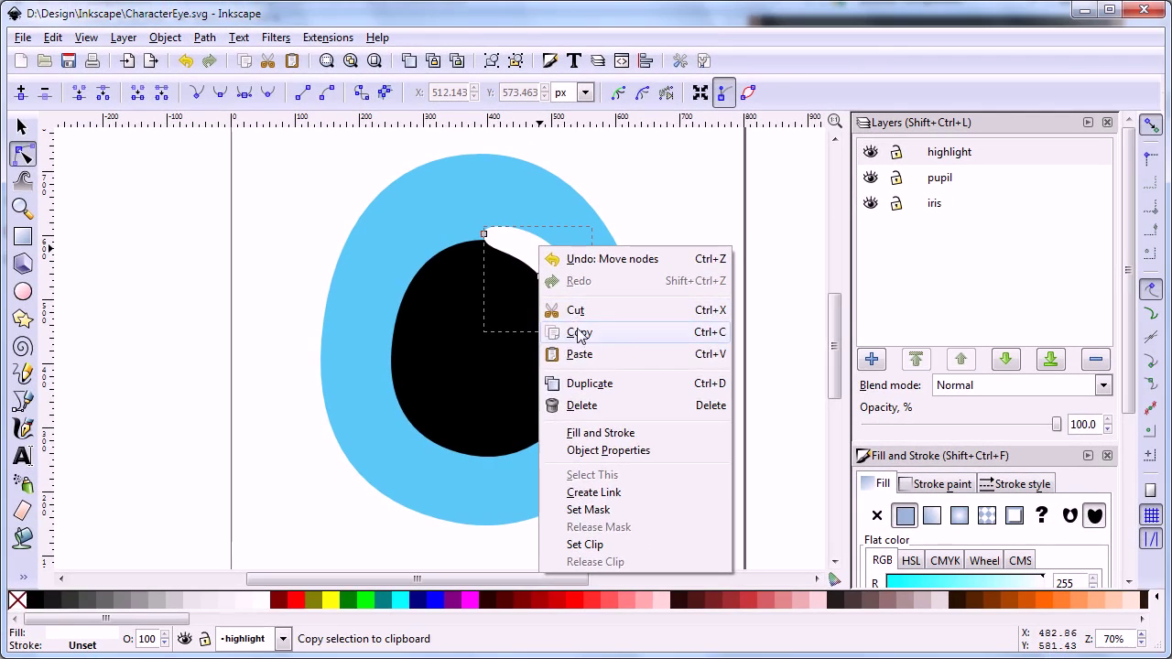
# Copy the crescent highlight and paste it at the iris's lower-left
pyautogui.click(579, 334)
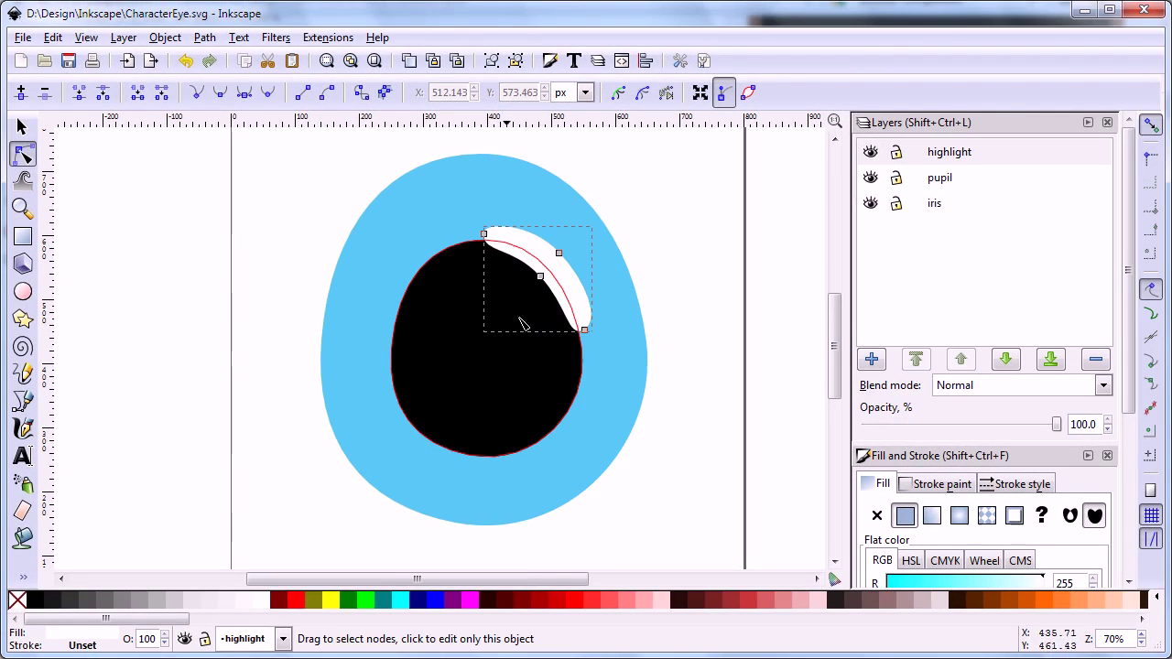
pyautogui.rightClick(359, 352)
pyautogui.click(397, 455)
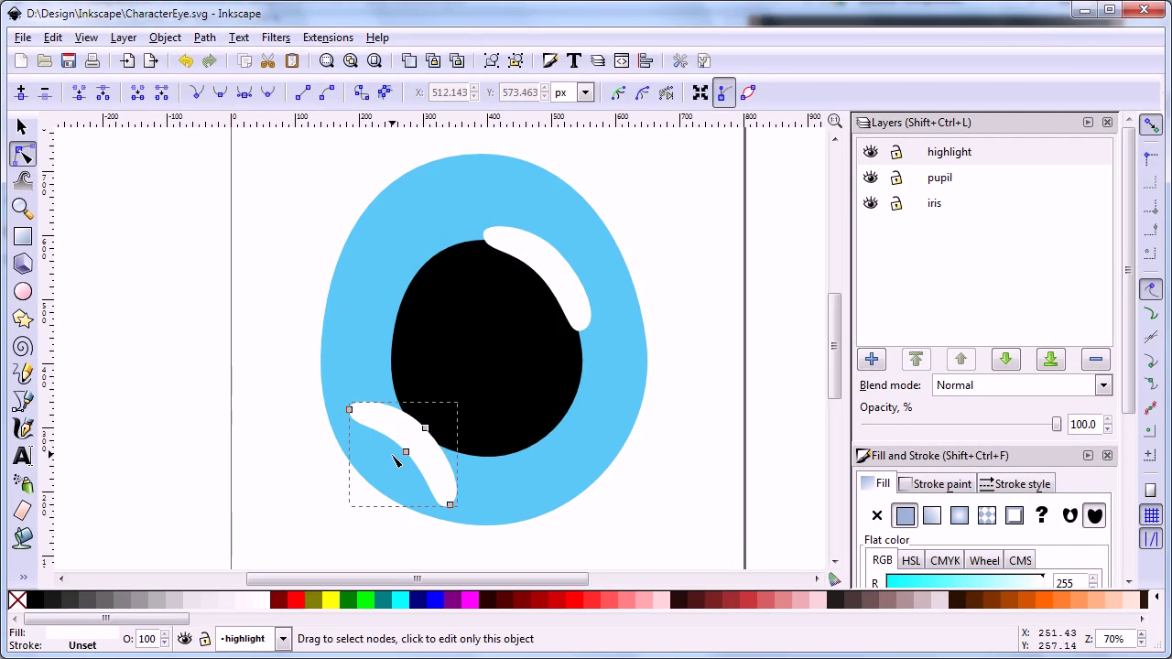
# Rotate the pasted highlight to face the opposite way, then resize and nudge it into place
pyautogui.click(27, 127)
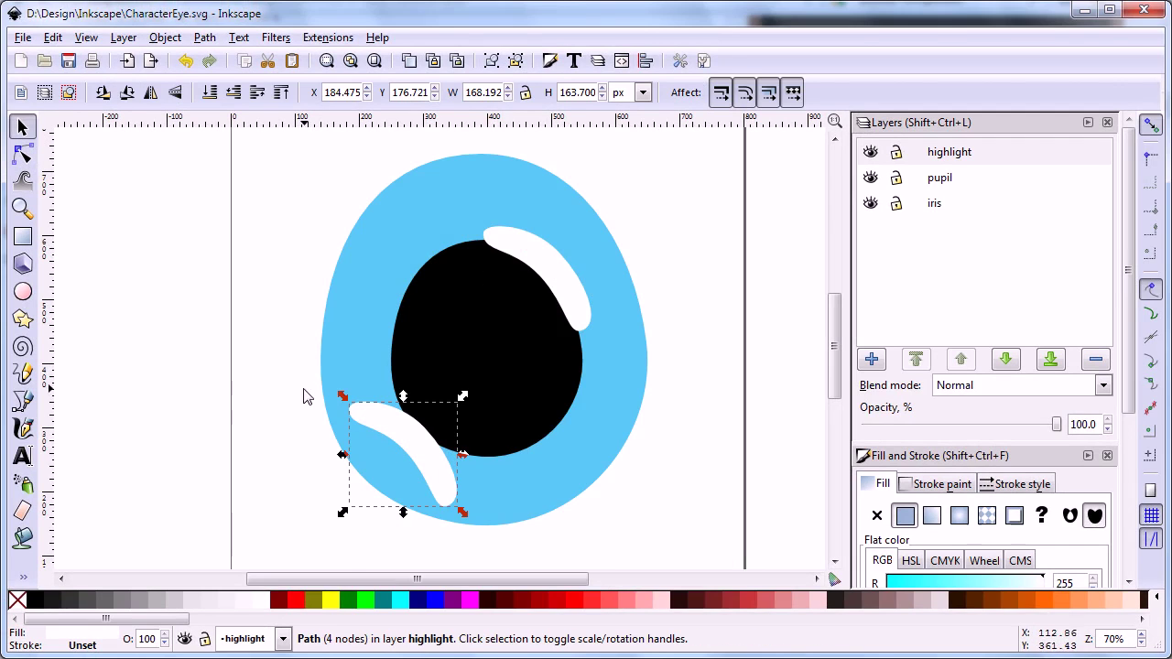
pyautogui.click(372, 418)
pyautogui.moveTo(341, 400); pyautogui.dragTo(404, 459)
pyautogui.click(461, 509)
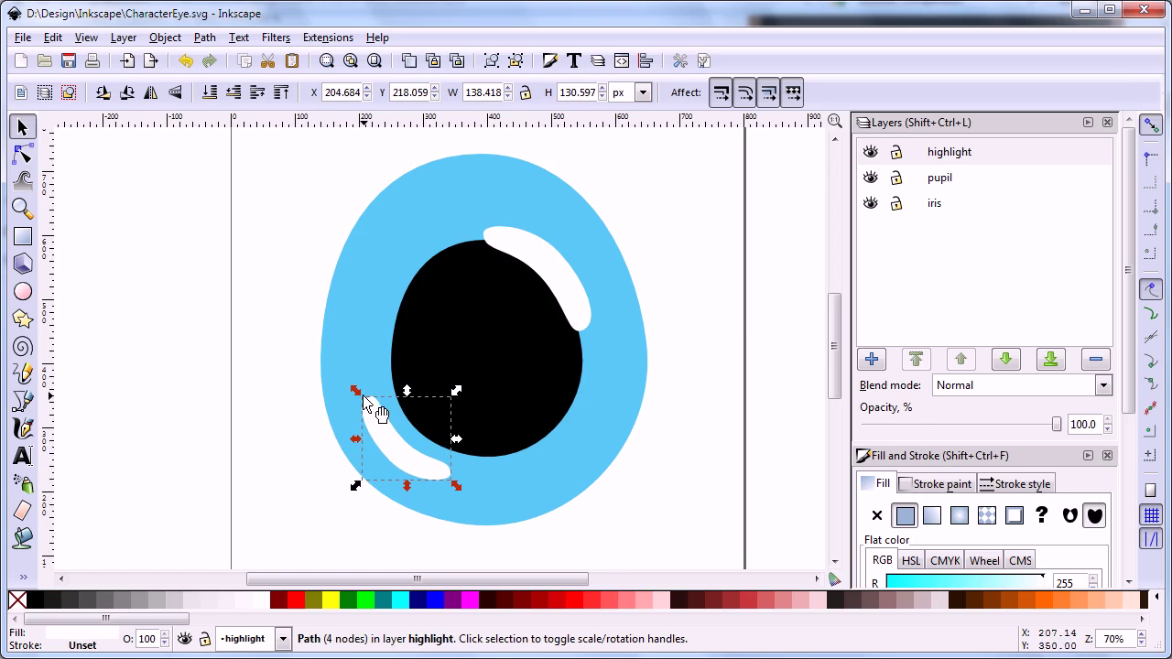
pyautogui.moveTo(358, 394); pyautogui.dragTo(358, 386)
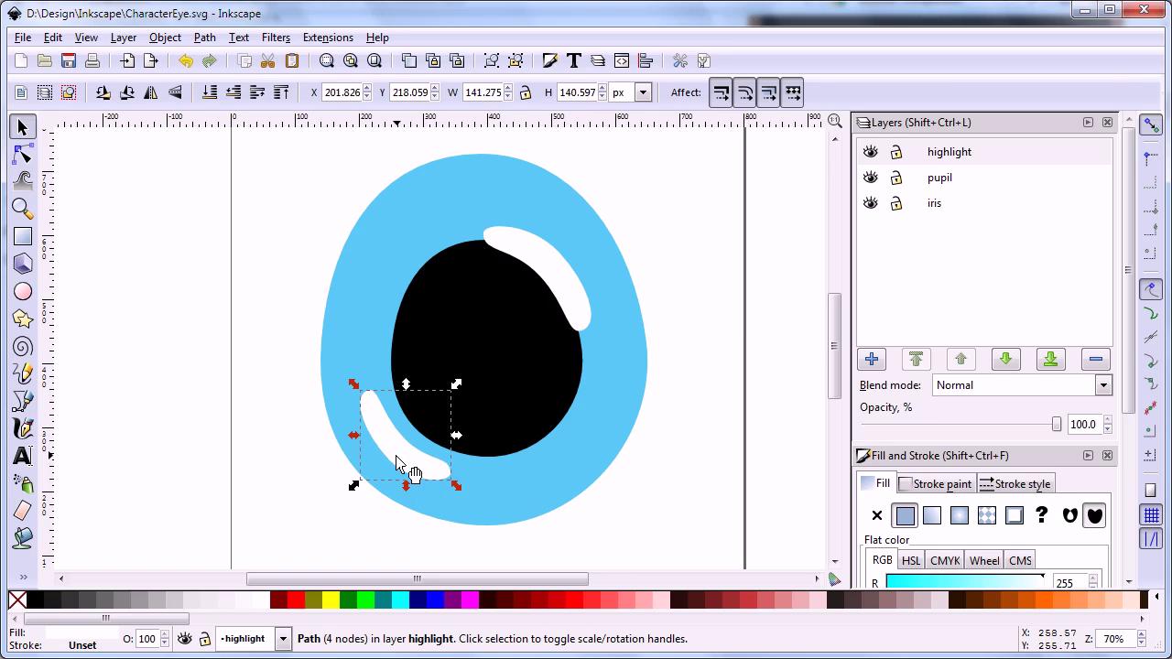
pyautogui.moveTo(395, 456); pyautogui.dragTo(393, 449)
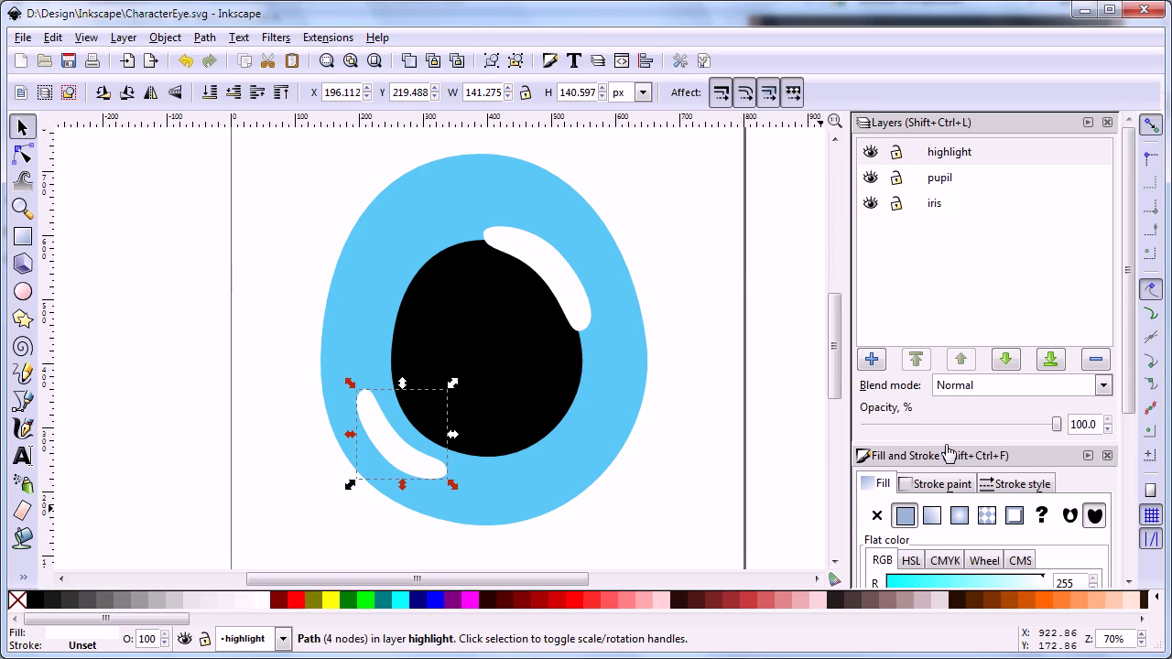
# Lower the lower-left highlight's opacity to about 60% in Fill and Stroke
pyautogui.moveTo(949, 449); pyautogui.dragTo(938, 249)
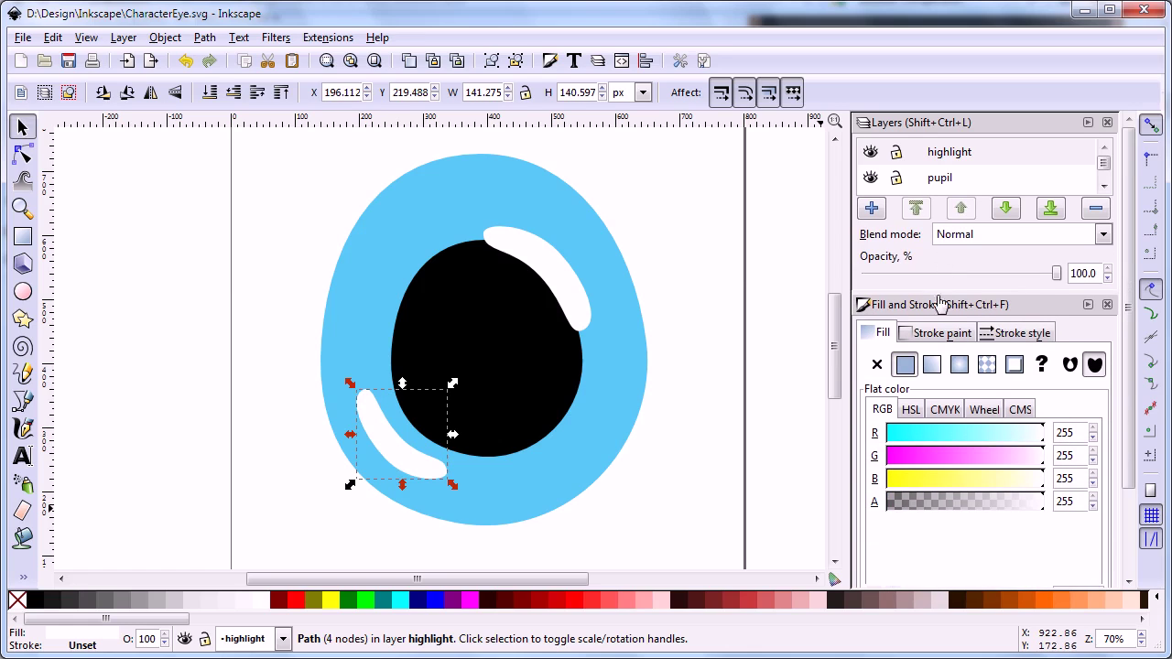
pyautogui.click(385, 455)
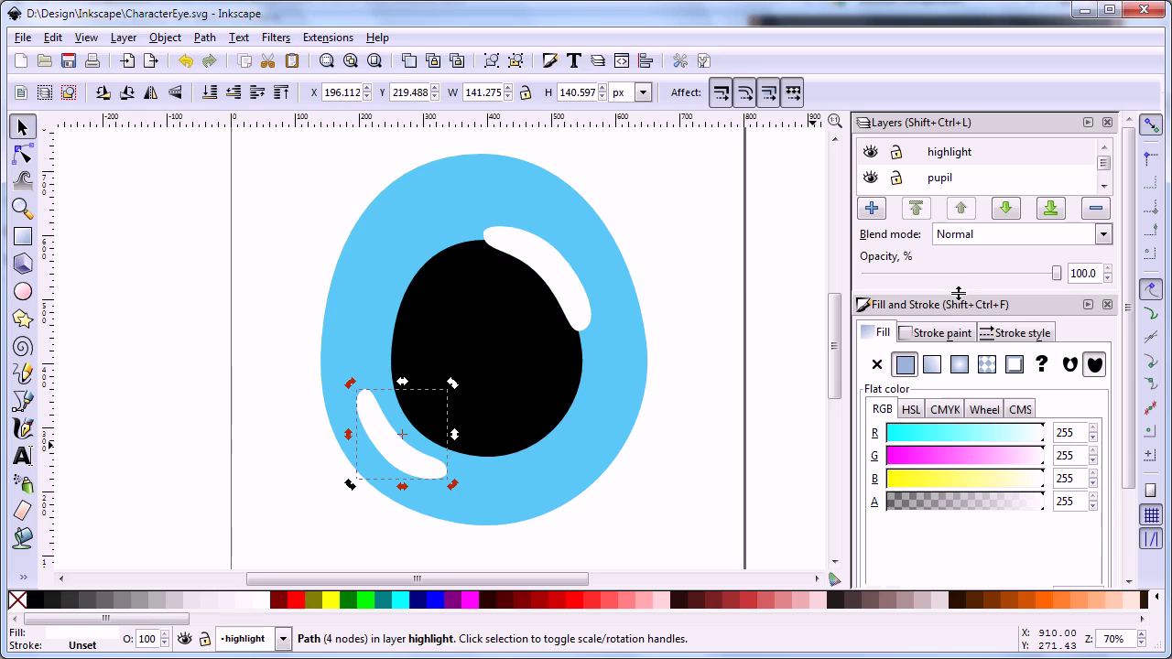
pyautogui.scroll(-3, 1135, 431)
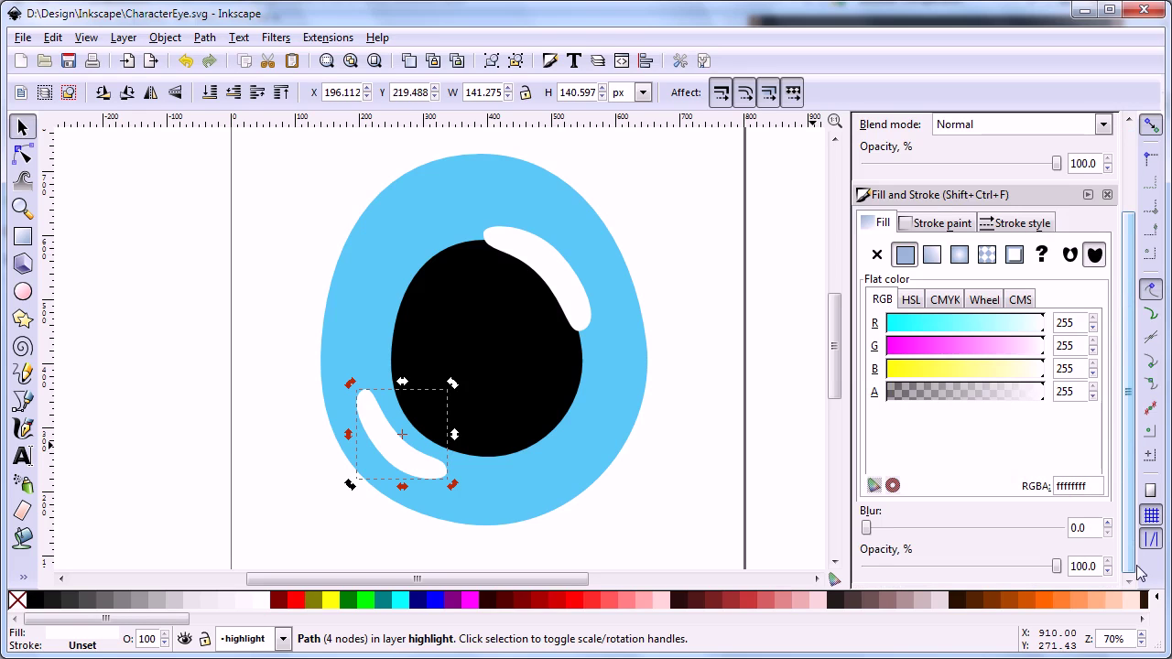
pyautogui.moveTo(1055, 566); pyautogui.dragTo(981, 568)
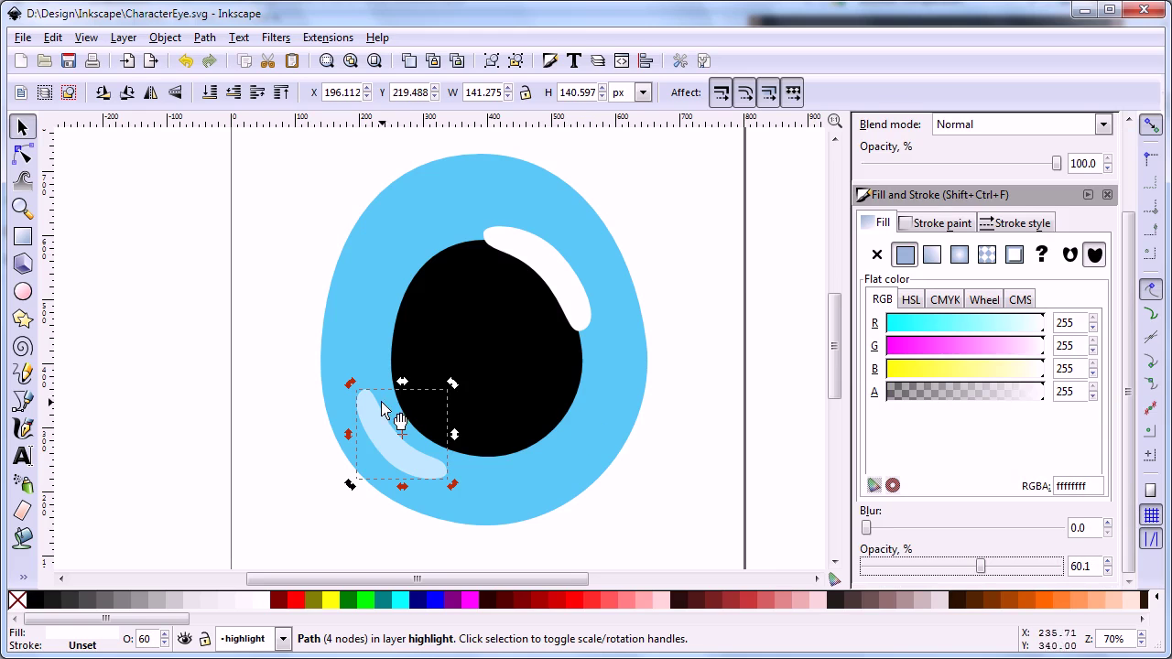
# Draw a small ellipse over the pupil's lower right, restore 100% opacity, and stretch it taller
pyautogui.click(22, 295)
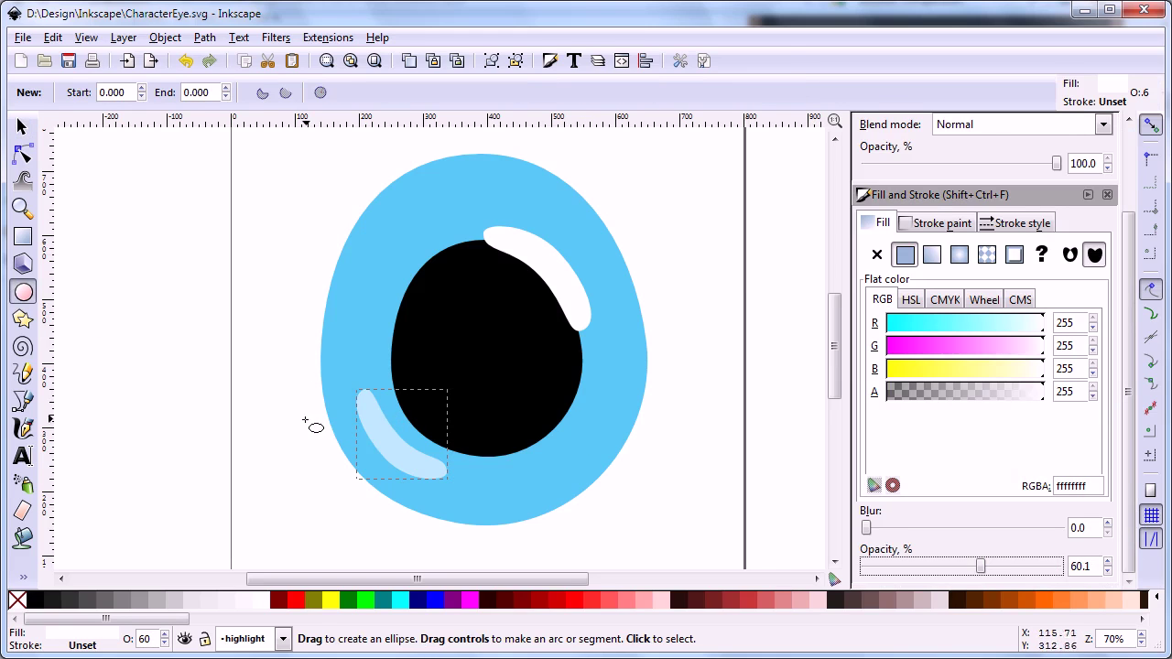
pyautogui.moveTo(551, 393); pyautogui.dragTo(602, 437)
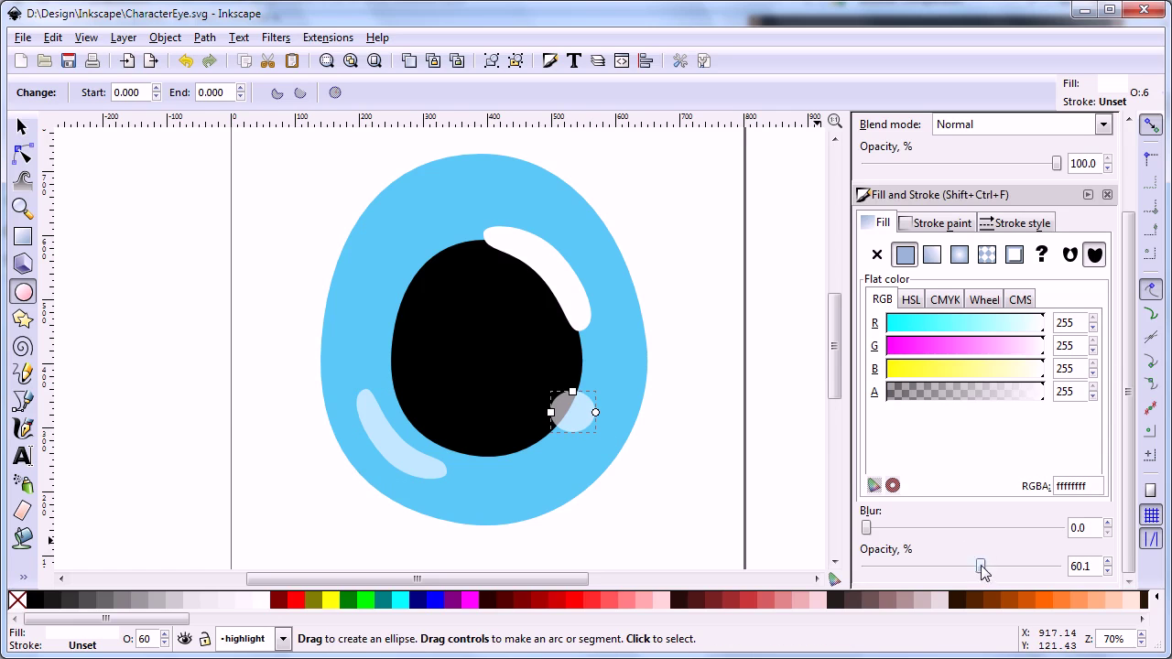
pyautogui.moveTo(981, 565); pyautogui.dragTo(1075, 577)
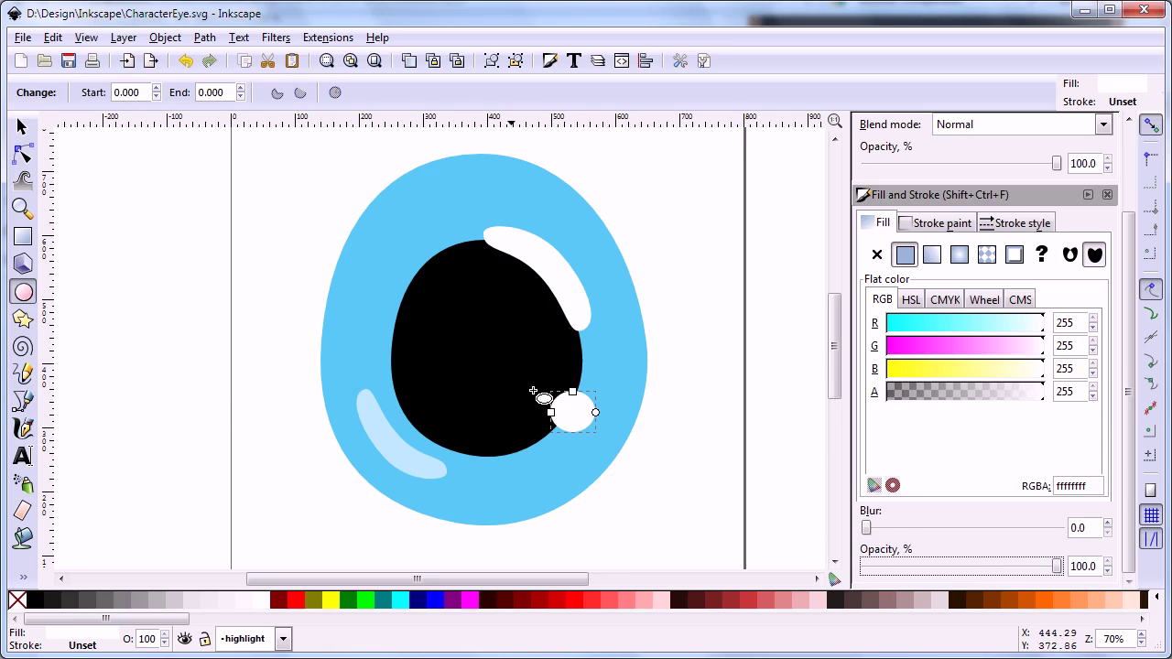
pyautogui.press('s')
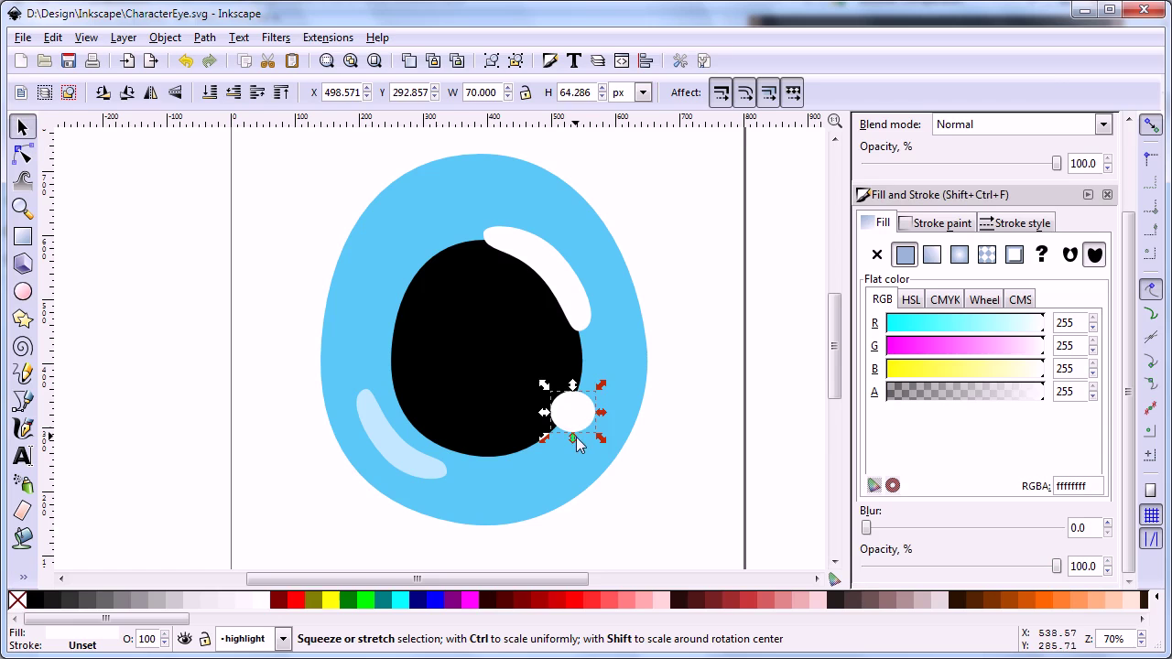
pyautogui.moveTo(574, 439); pyautogui.dragTo(572, 414)
# Rotate the small oval and convert it to an editable path with Object to Path
pyautogui.click(575, 418)
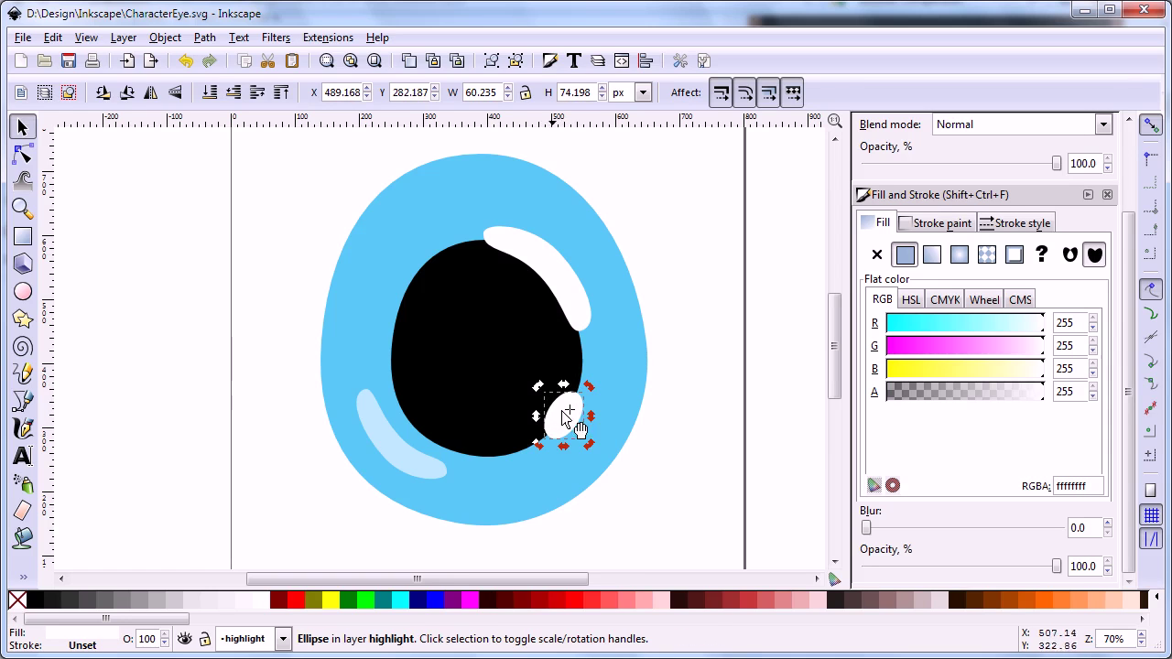
pyautogui.press('n')
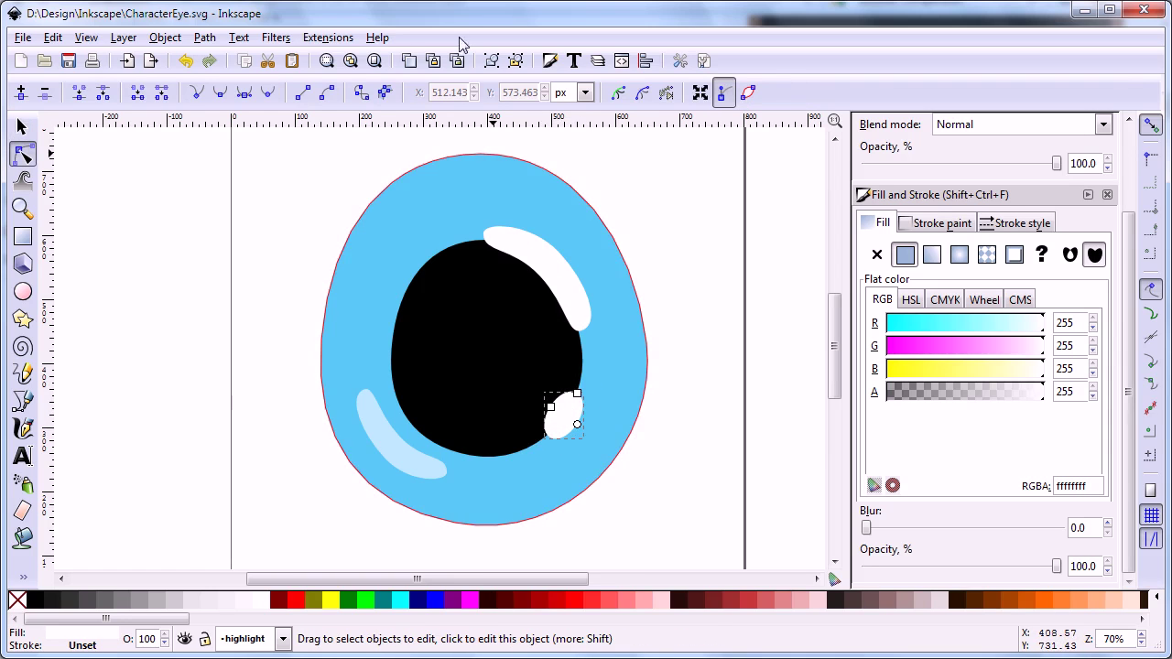
pyautogui.click(360, 92)
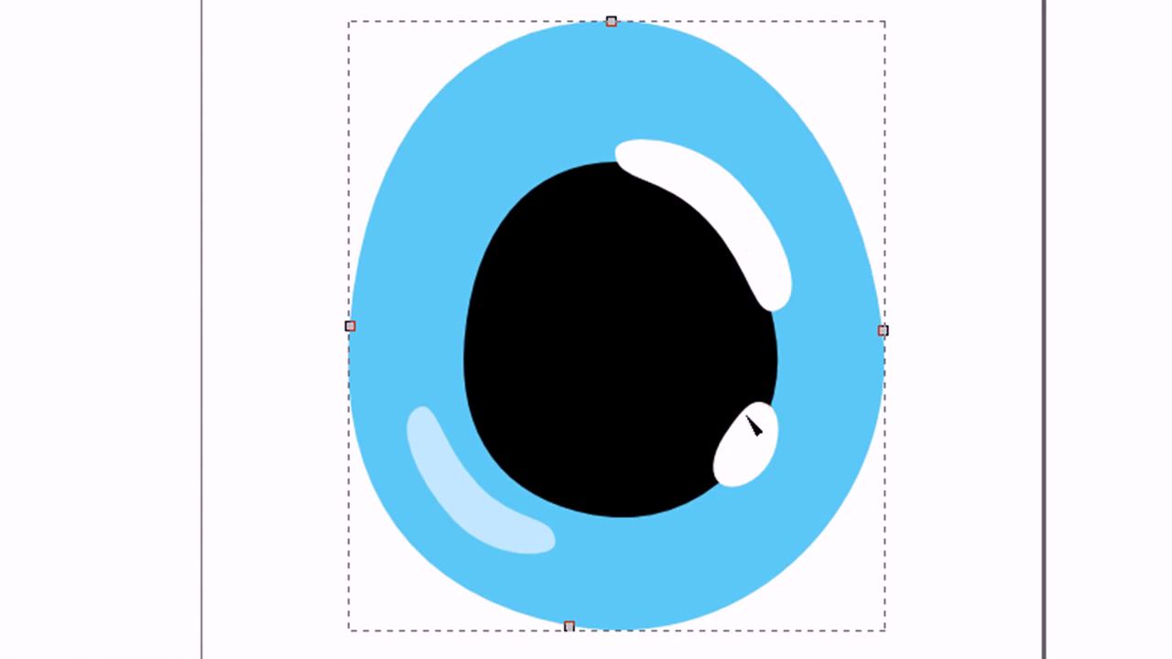
pyautogui.click(928, 335)
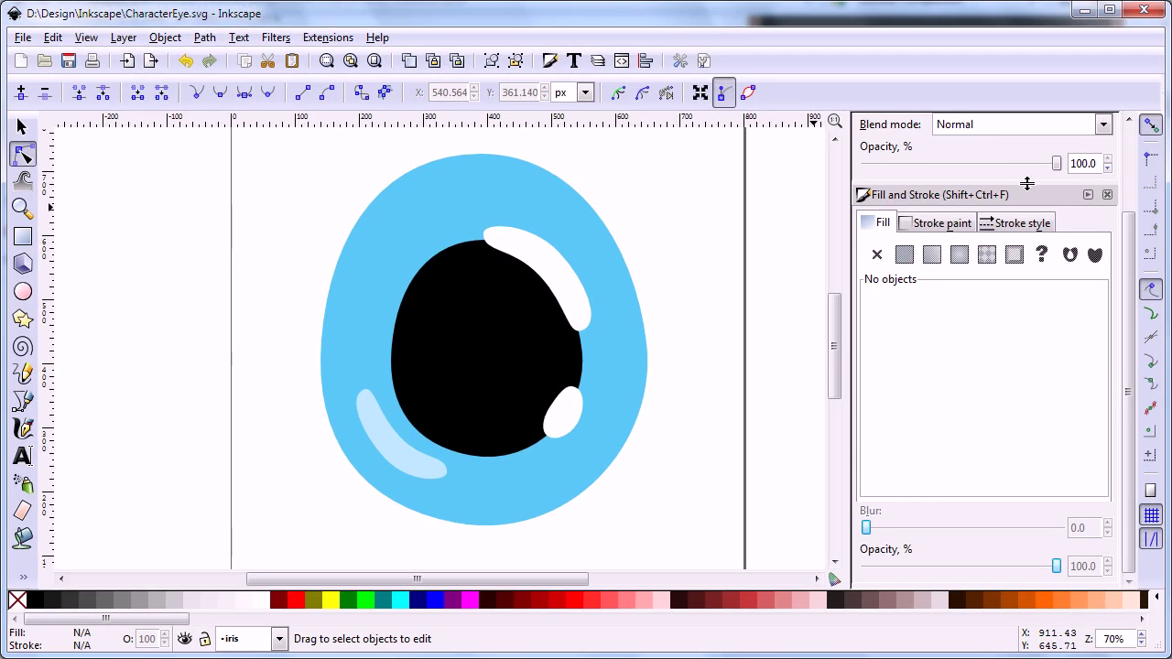
# Make highlight the current layer and add a new layer 'iris texture' above it
pyautogui.moveTo(1028, 183); pyautogui.dragTo(1035, 445)
pyautogui.scroll(3, 1141, 254)
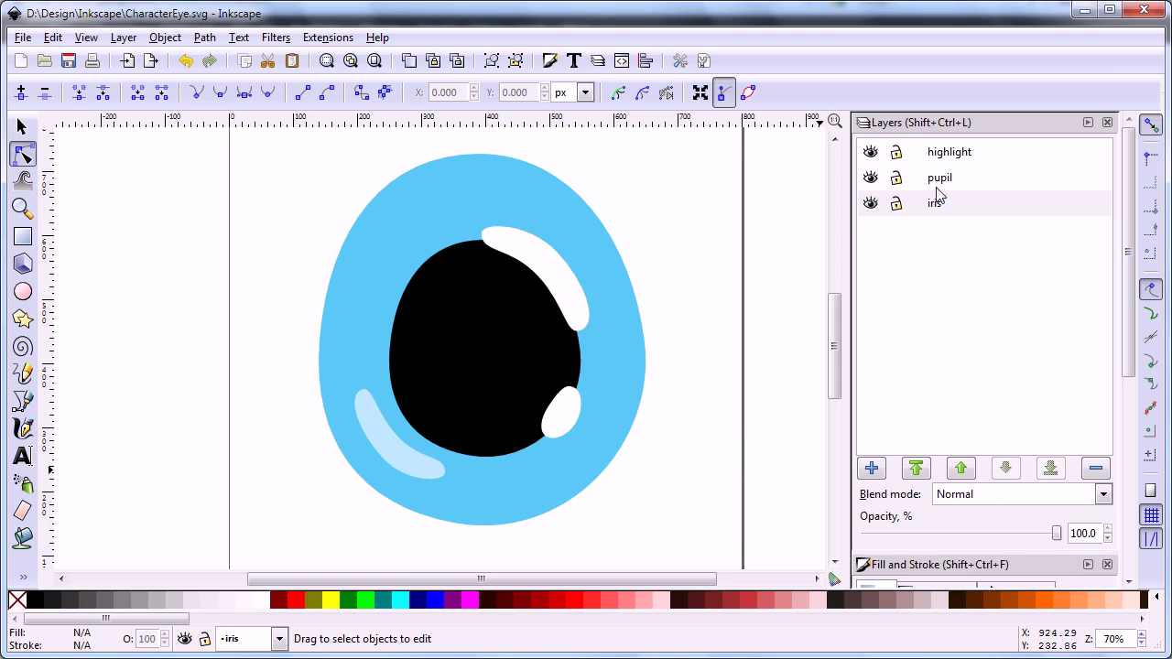
pyautogui.click(924, 153)
pyautogui.click(872, 469)
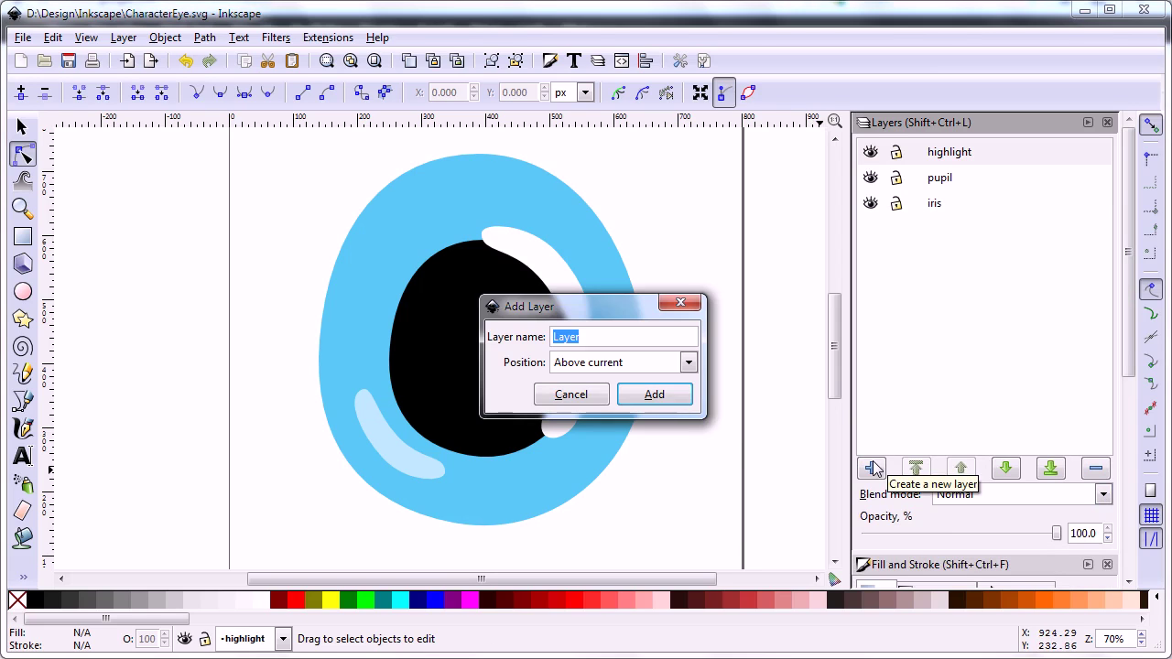
pyautogui.press('BackSpace')
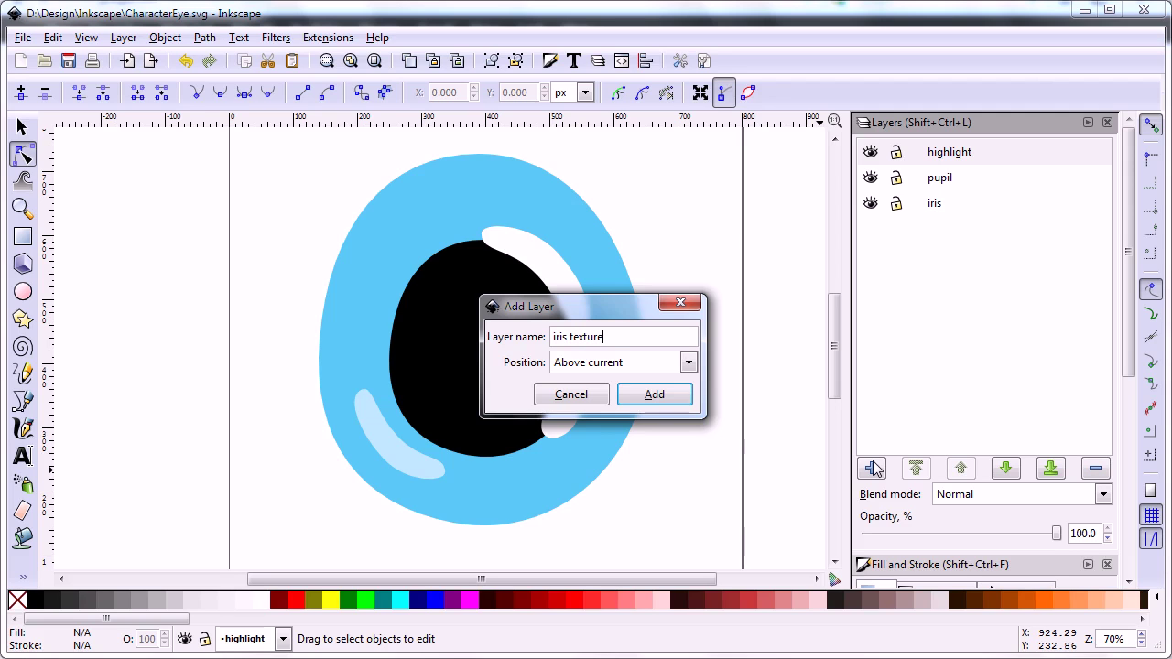
pyautogui.click(655, 396)
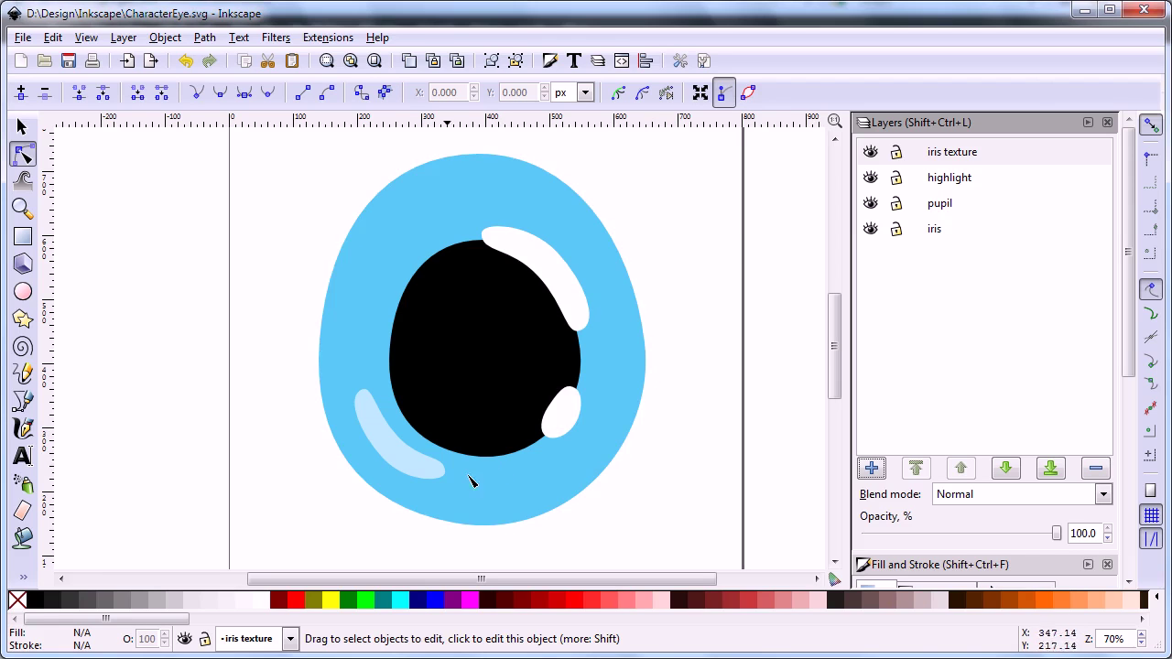
# Undo the iris texture layer and start a wedge below the pupil with two bottom corners
pyautogui.click(23, 403)
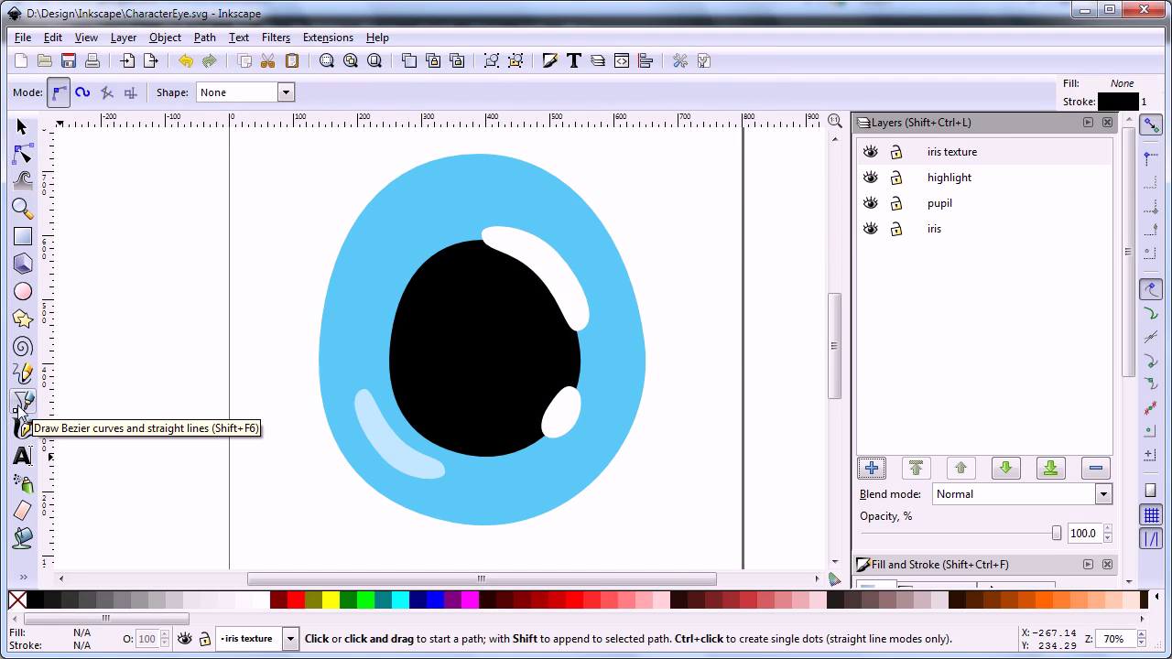
pyautogui.hotkey('ctrl', 'z')
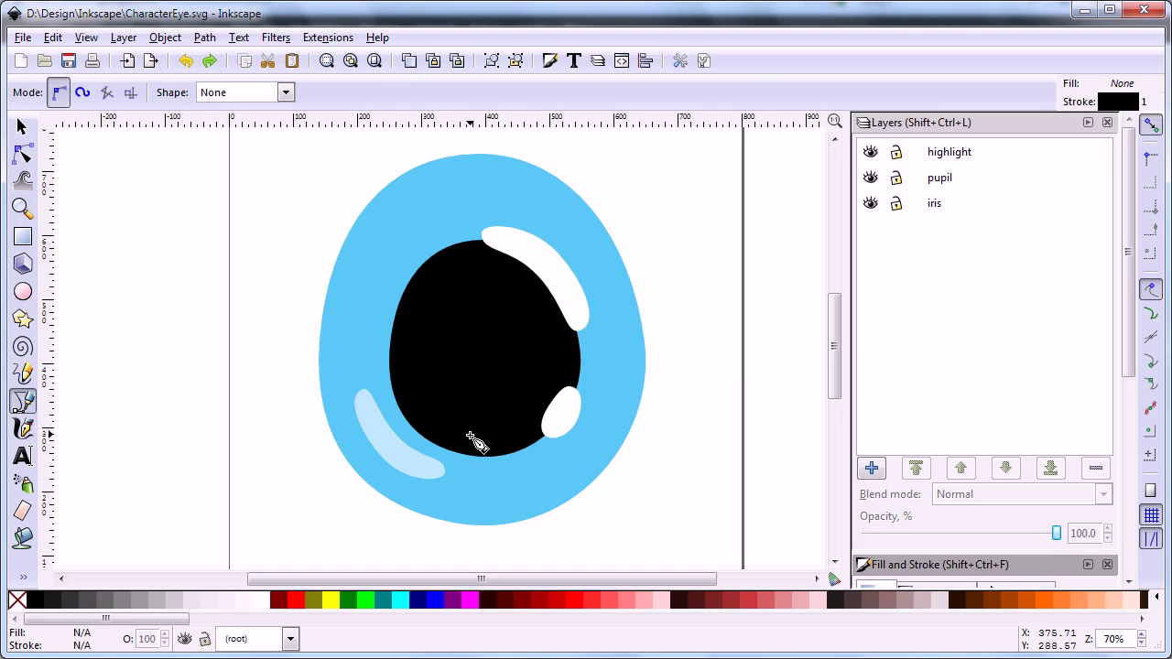
pyautogui.click(473, 434)
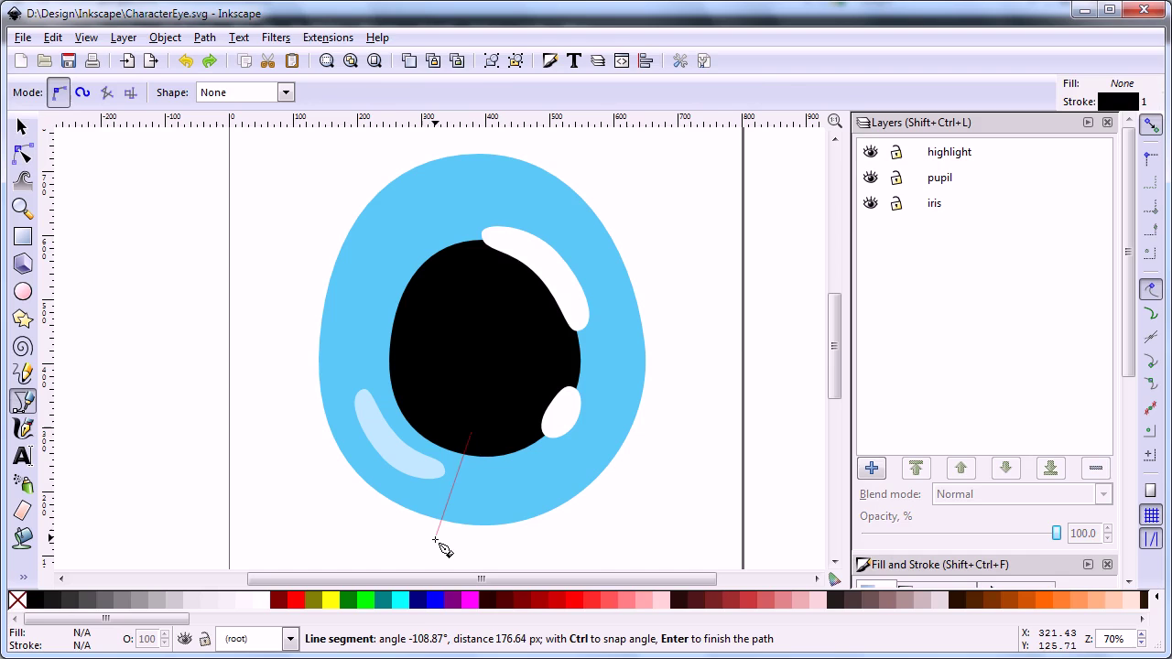
pyautogui.click(437, 541)
pyautogui.click(551, 542)
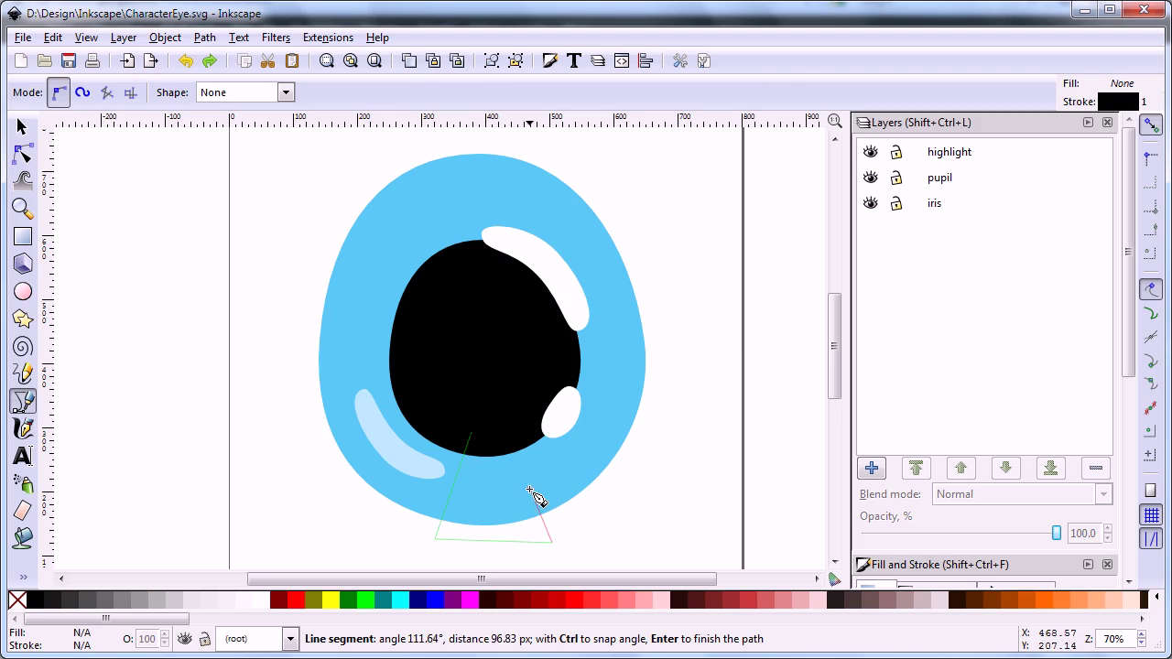
# Close the wedge under the pupil and make it white with no outline
pyautogui.click(503, 423)
pyautogui.click(473, 432)
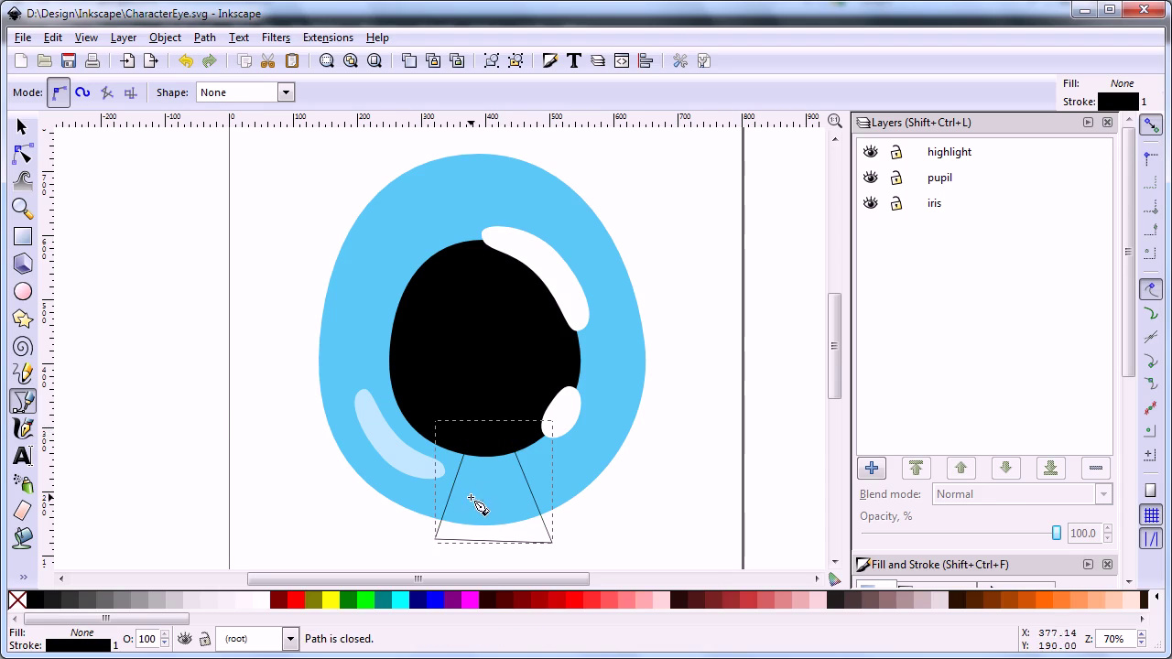
pyautogui.click(252, 601)
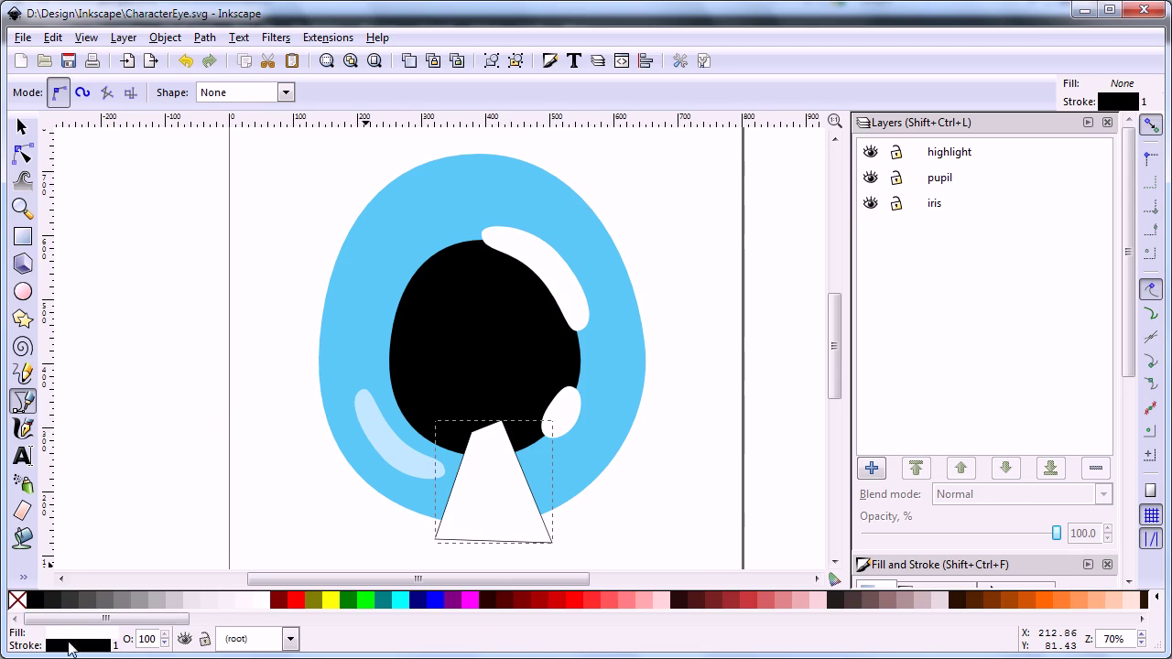
pyautogui.keyDown('shift'); pyautogui.click(17, 602); pyautogui.keyUp('shift')
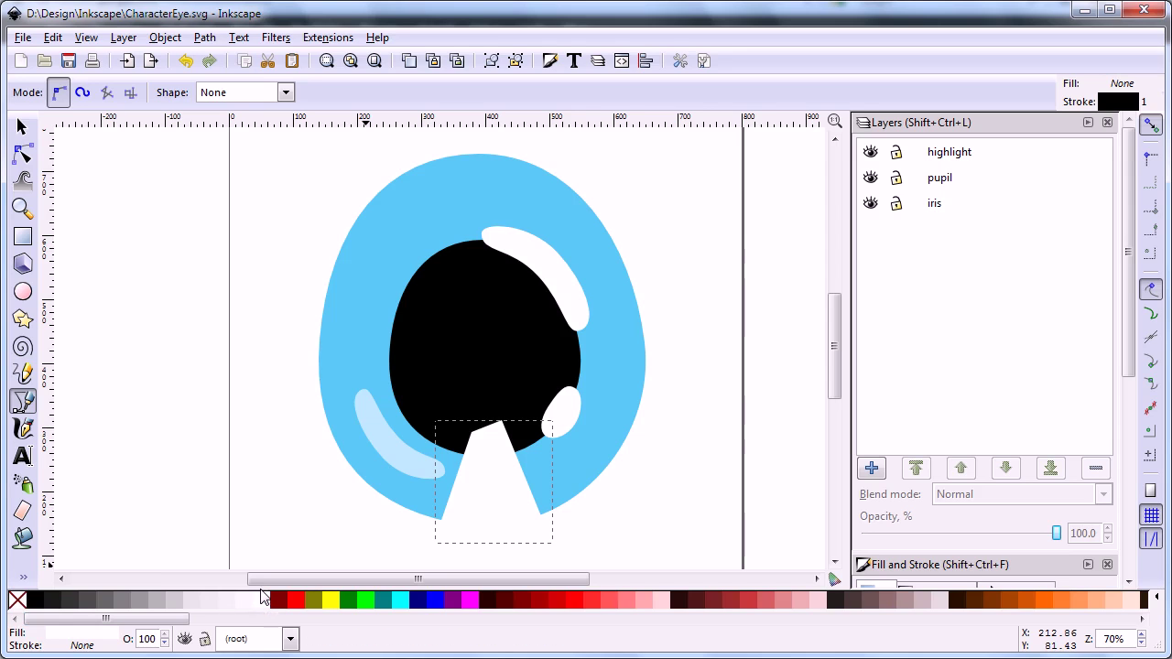
# Draw a thin closed stripe from the pupil's left edge outward, filled white without outline
pyautogui.click(304, 427)
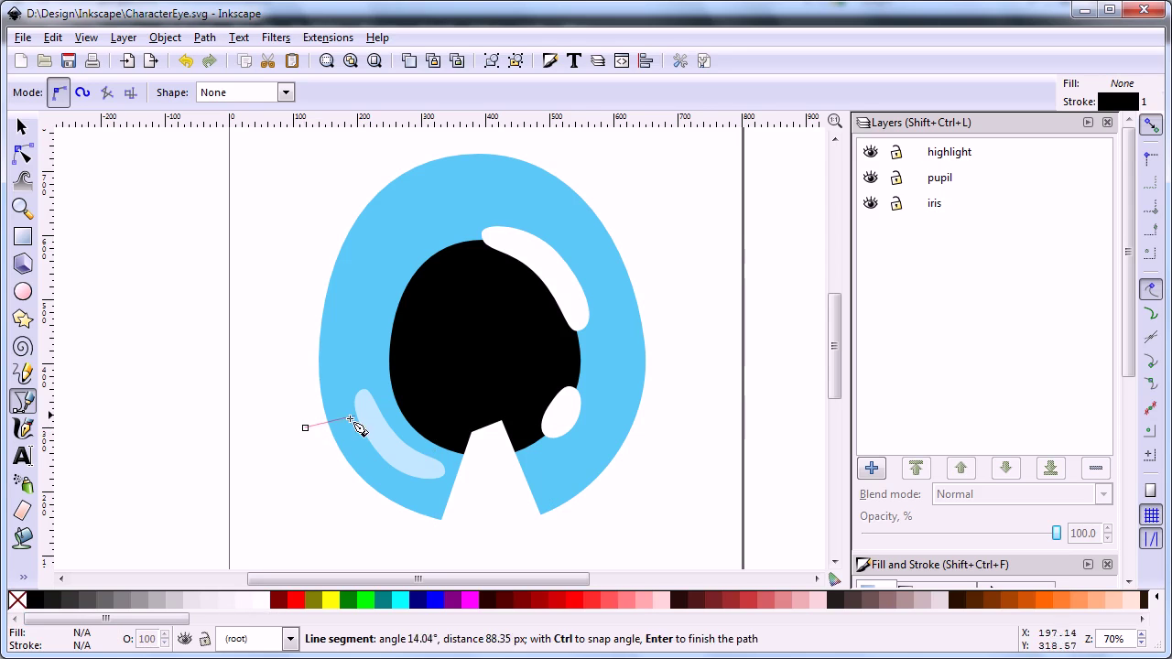
pyautogui.click(410, 389)
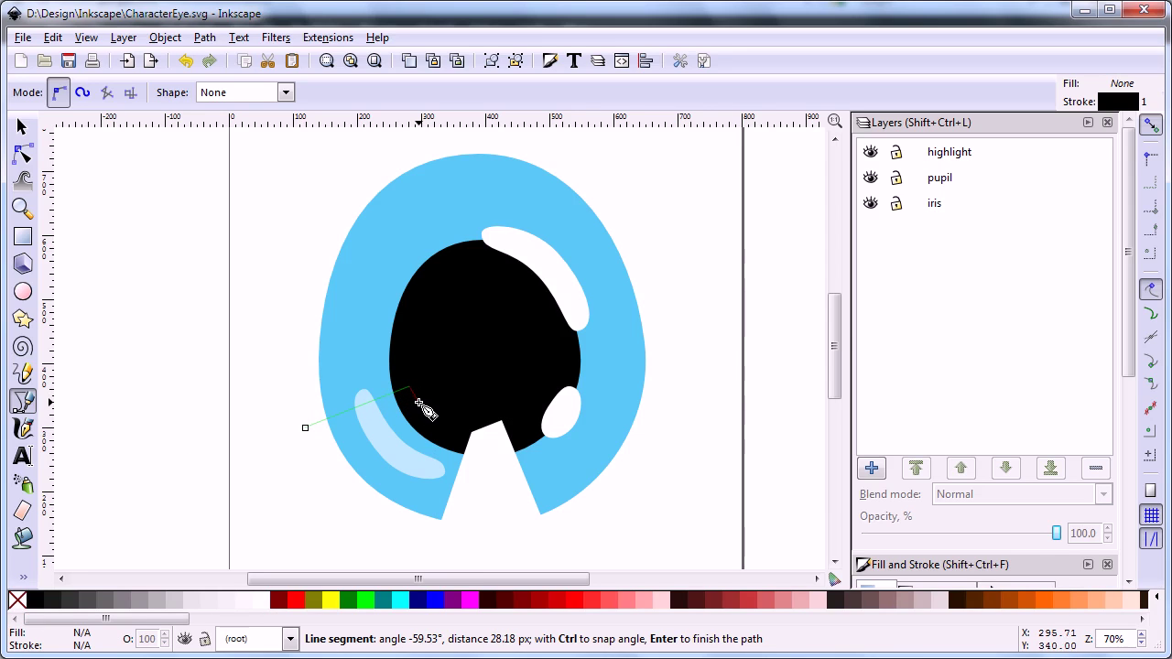
pyautogui.click(309, 460)
pyautogui.click(305, 428)
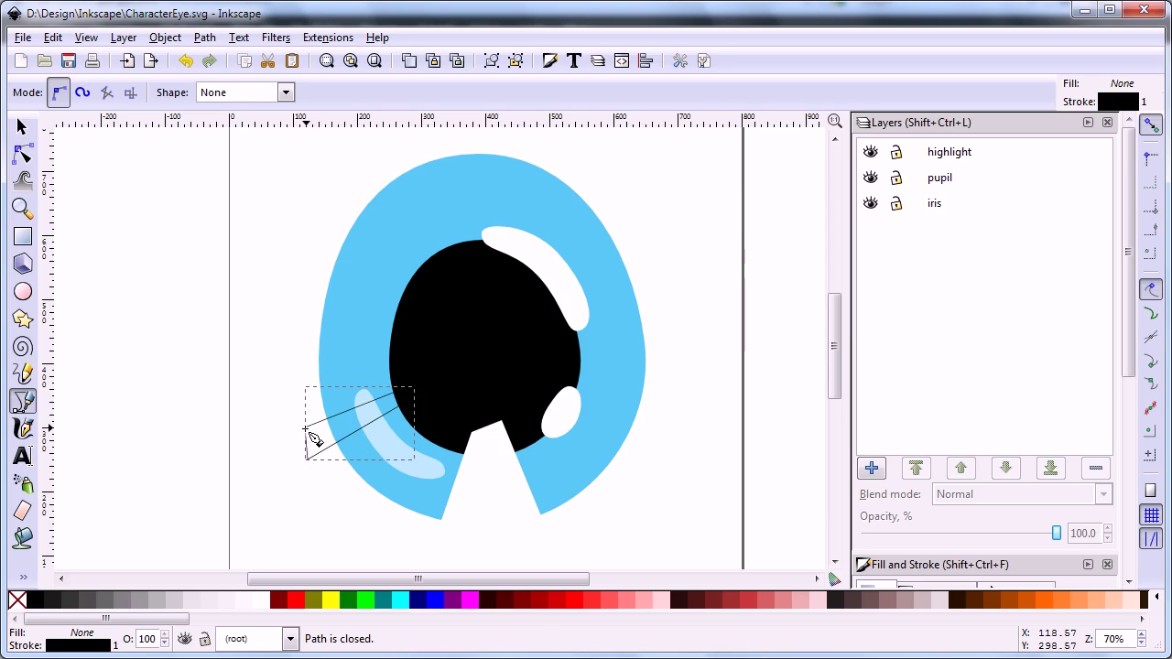
pyautogui.click(252, 601)
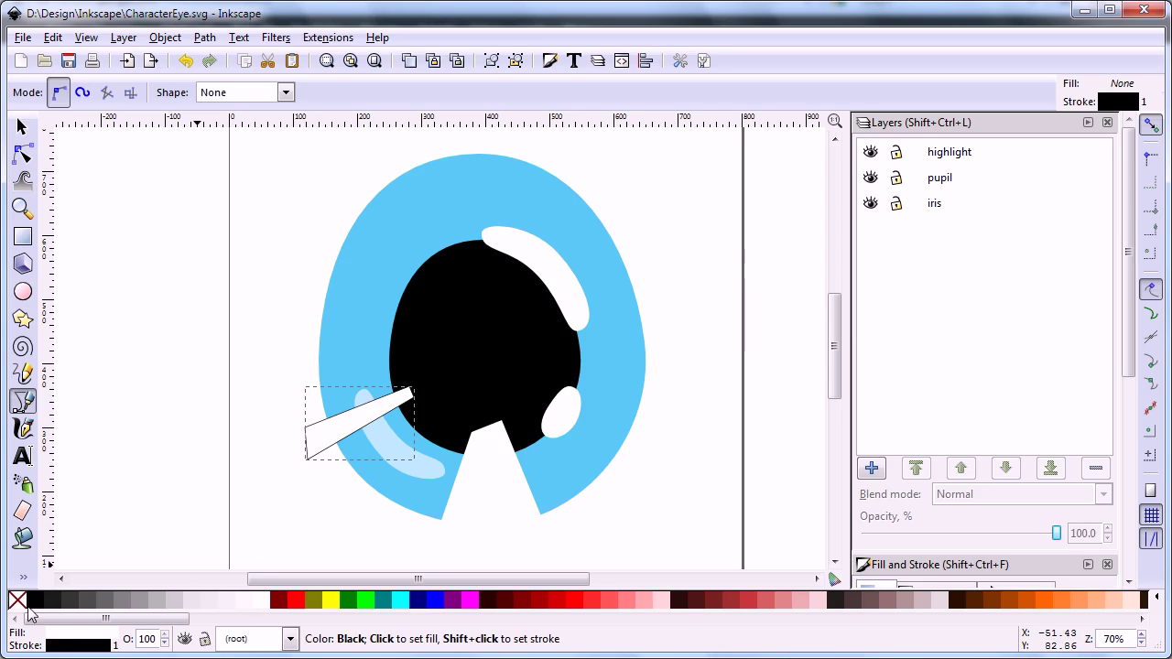
pyautogui.keyDown('shift'); pyautogui.click(18, 601); pyautogui.keyUp('shift')
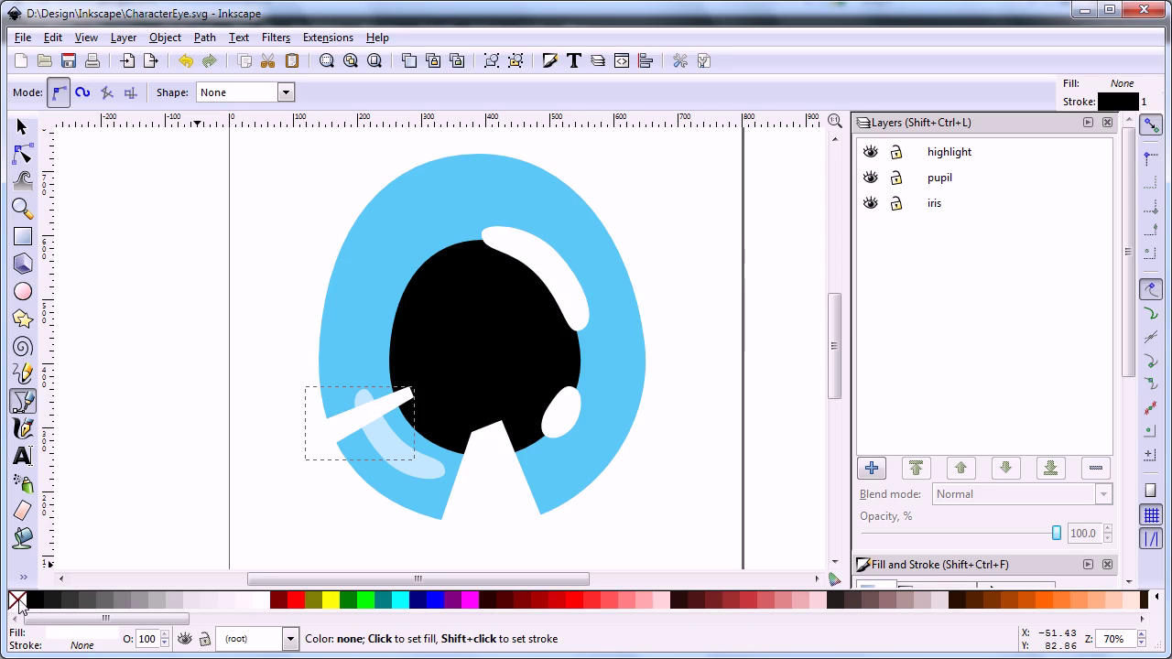
# Draw another thin white, outline-free stripe just below the first on the iris's lower left
pyautogui.click(322, 469)
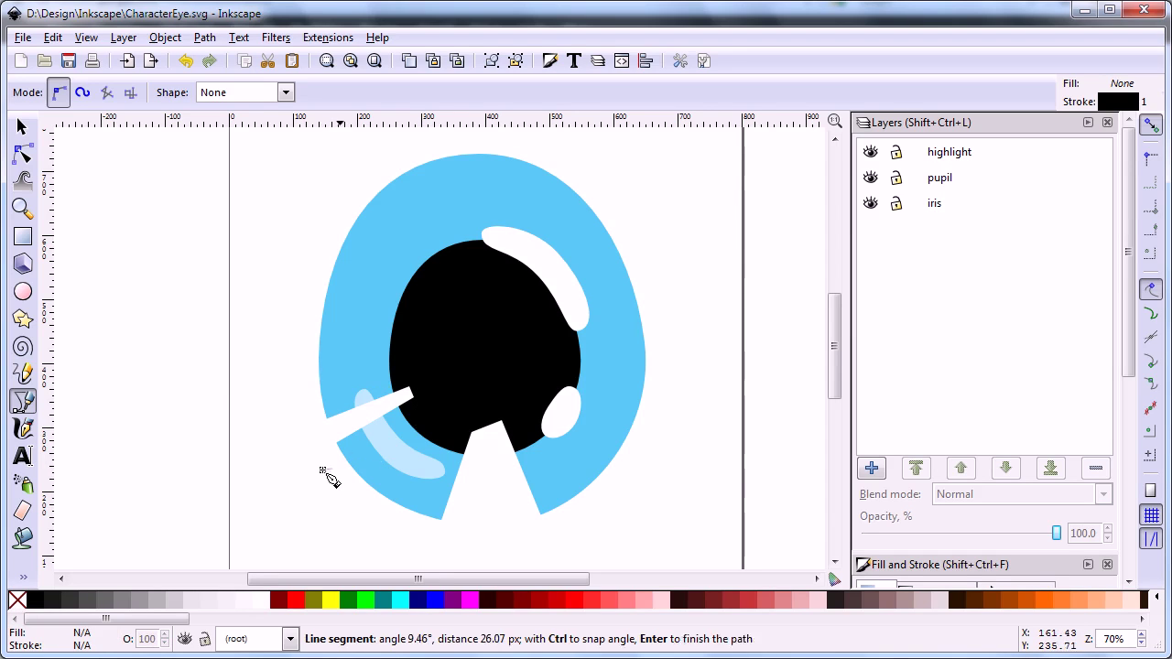
pyautogui.click(420, 402)
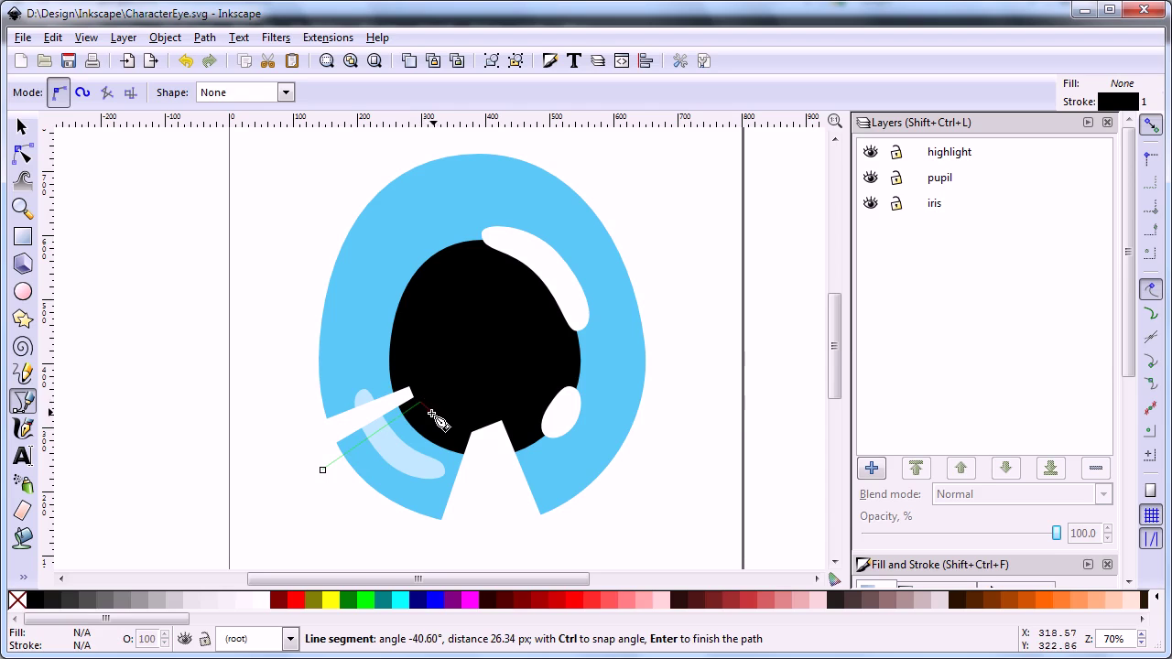
pyautogui.click(325, 502)
pyautogui.click(322, 469)
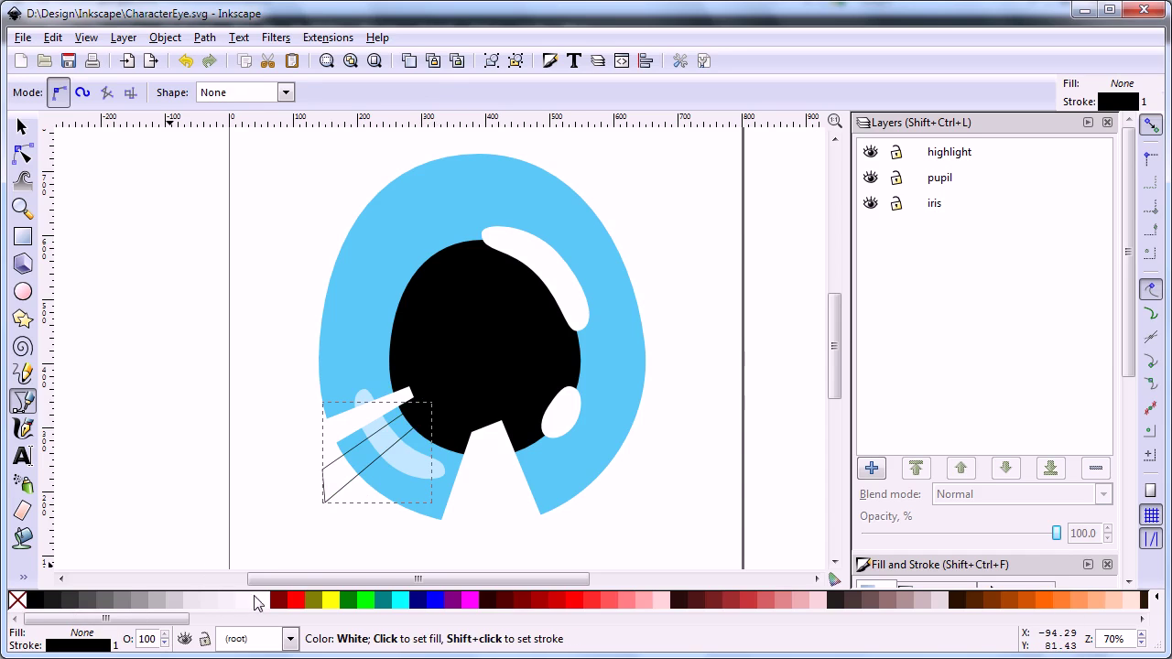
pyautogui.click(256, 602)
pyautogui.keyDown('shift'); pyautogui.click(18, 600); pyautogui.keyUp('shift')
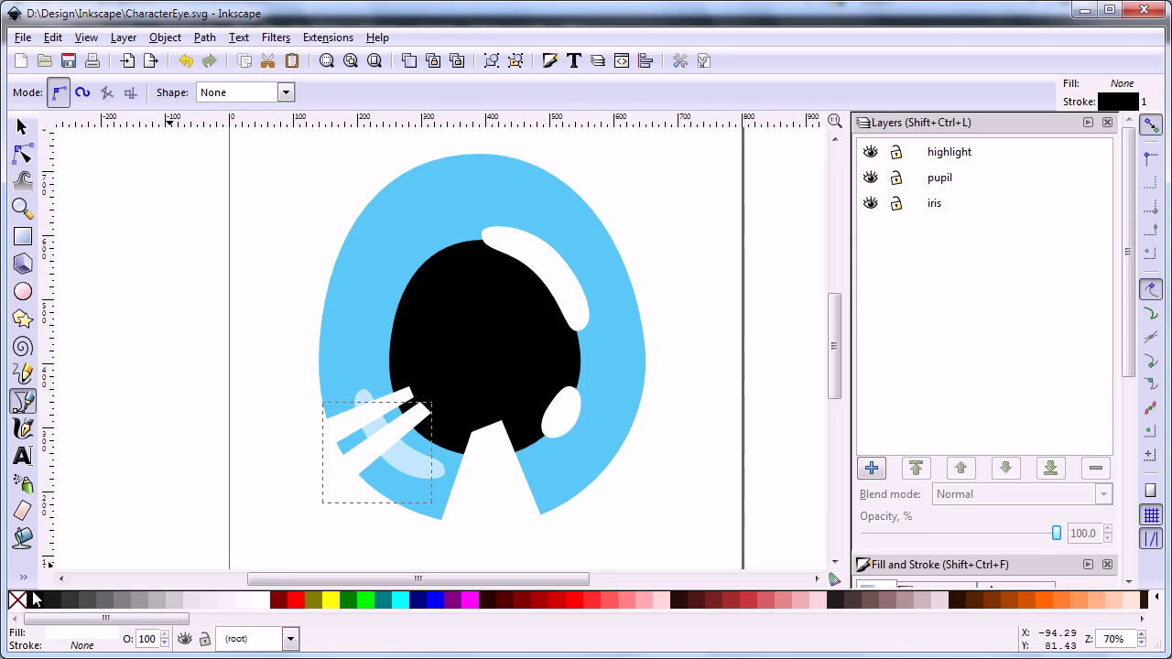
pyautogui.press('Escape')
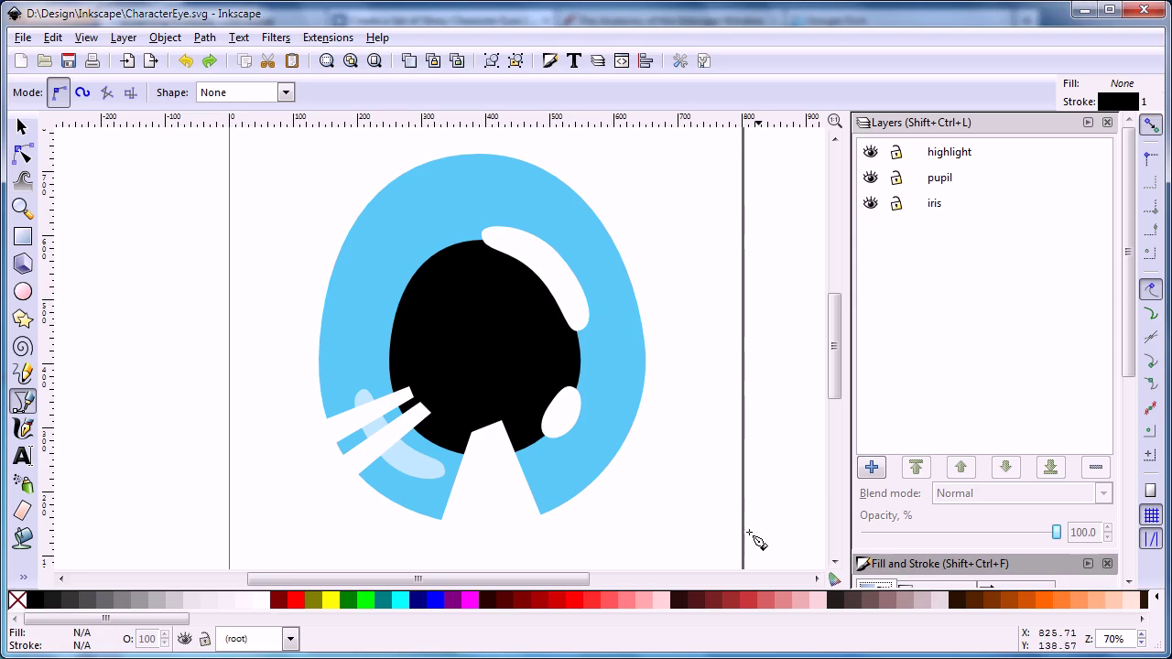
pyautogui.moveTo(927, 552); pyautogui.dragTo(974, 336)
pyautogui.click(950, 379)
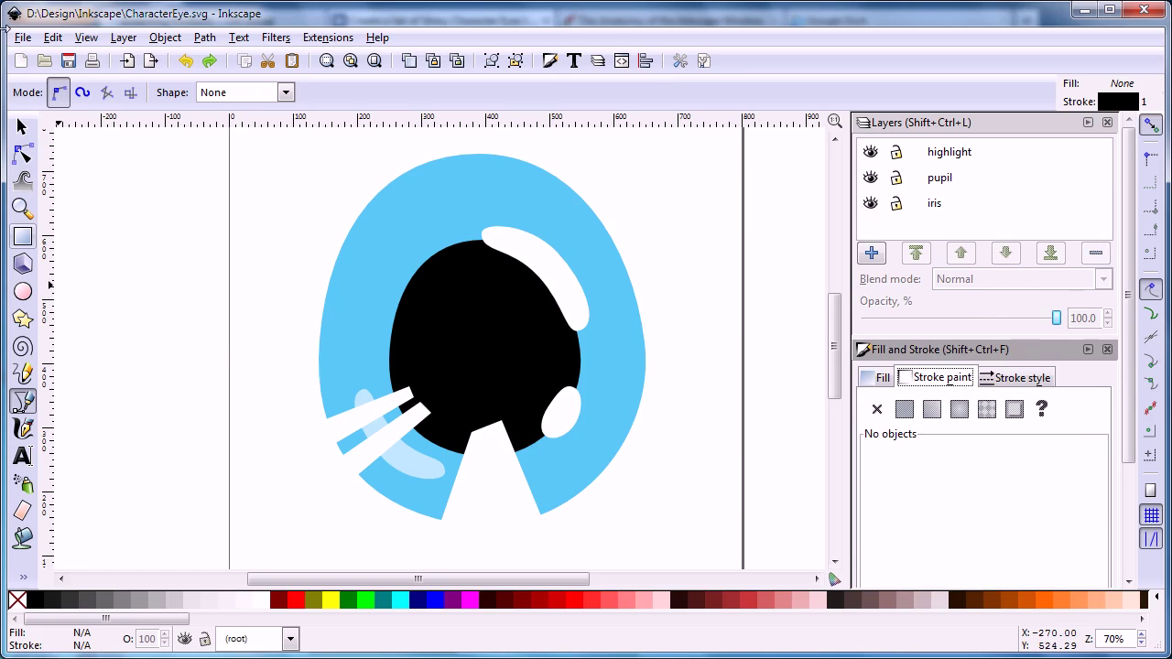
# Select both white stripes and the white triangle and group them with Ctrl+G
pyautogui.click(23, 128)
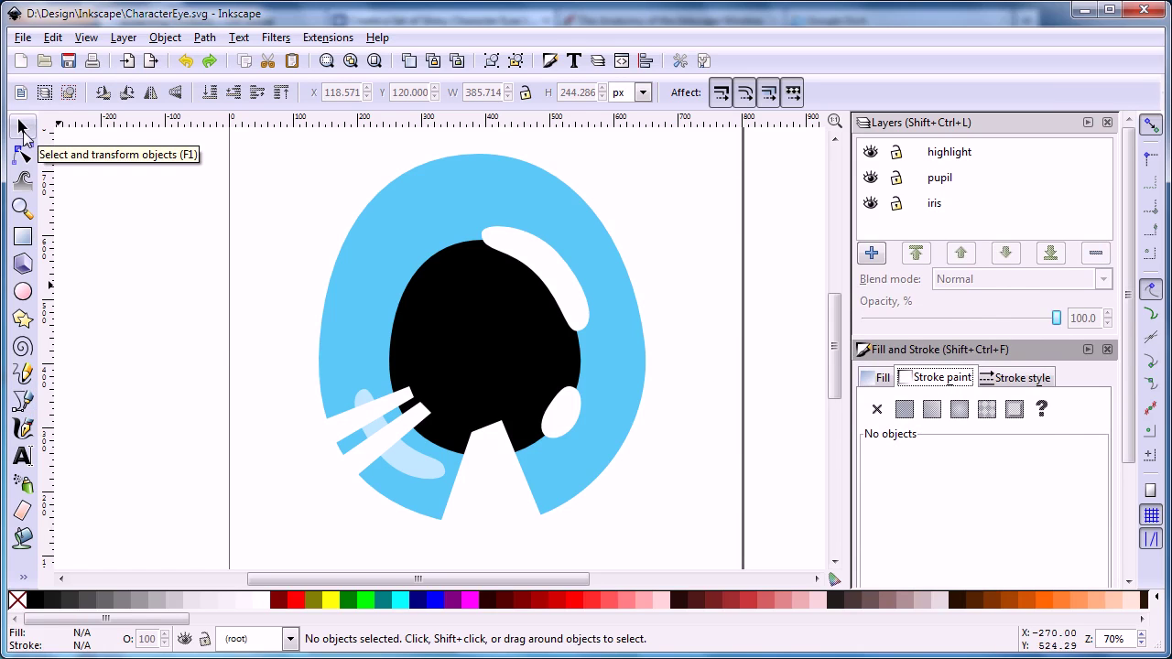
pyautogui.click(385, 429)
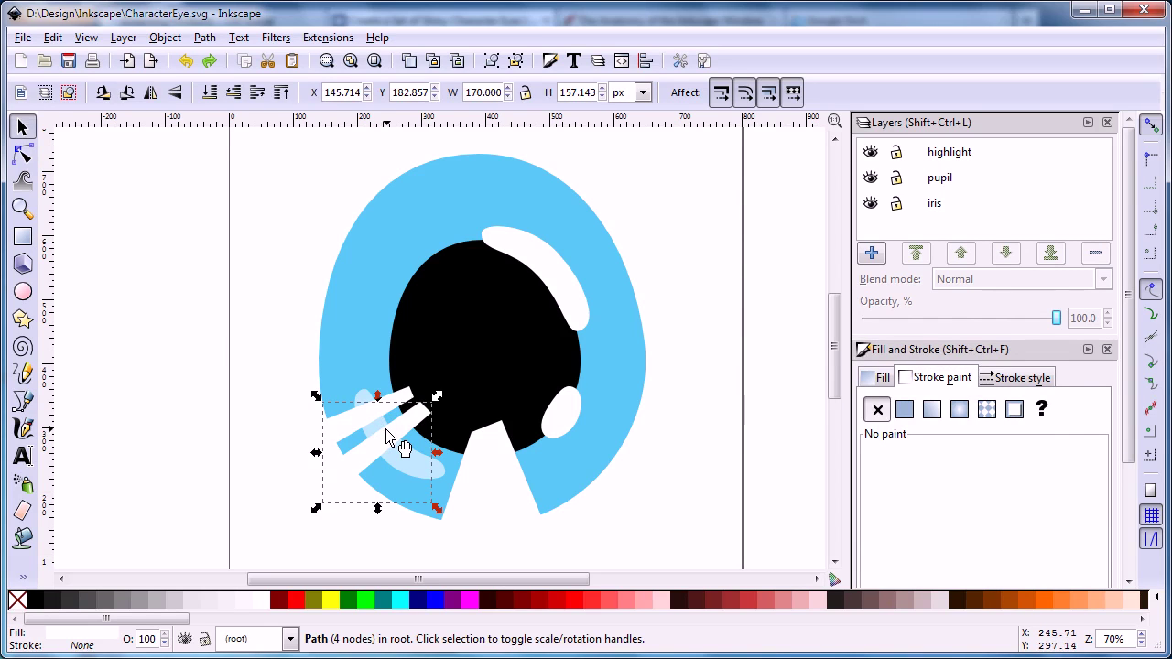
pyautogui.keyDown('shift'); pyautogui.click(408, 410); pyautogui.keyUp('shift')
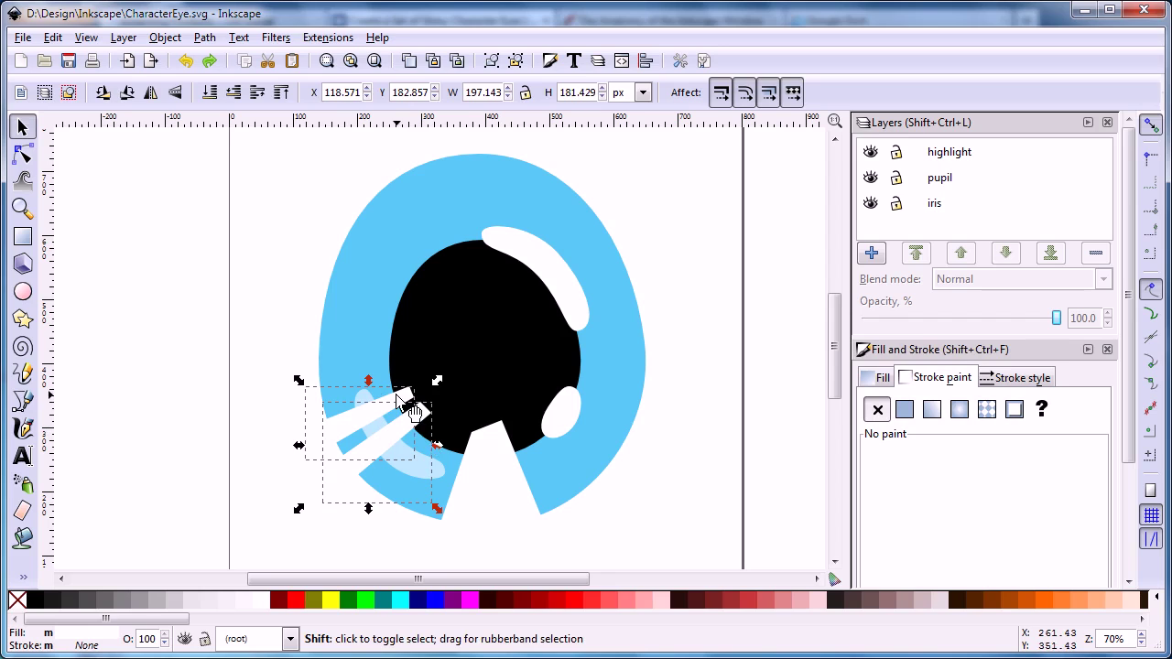
pyautogui.keyDown('shift'); pyautogui.click(489, 473); pyautogui.keyUp('shift')
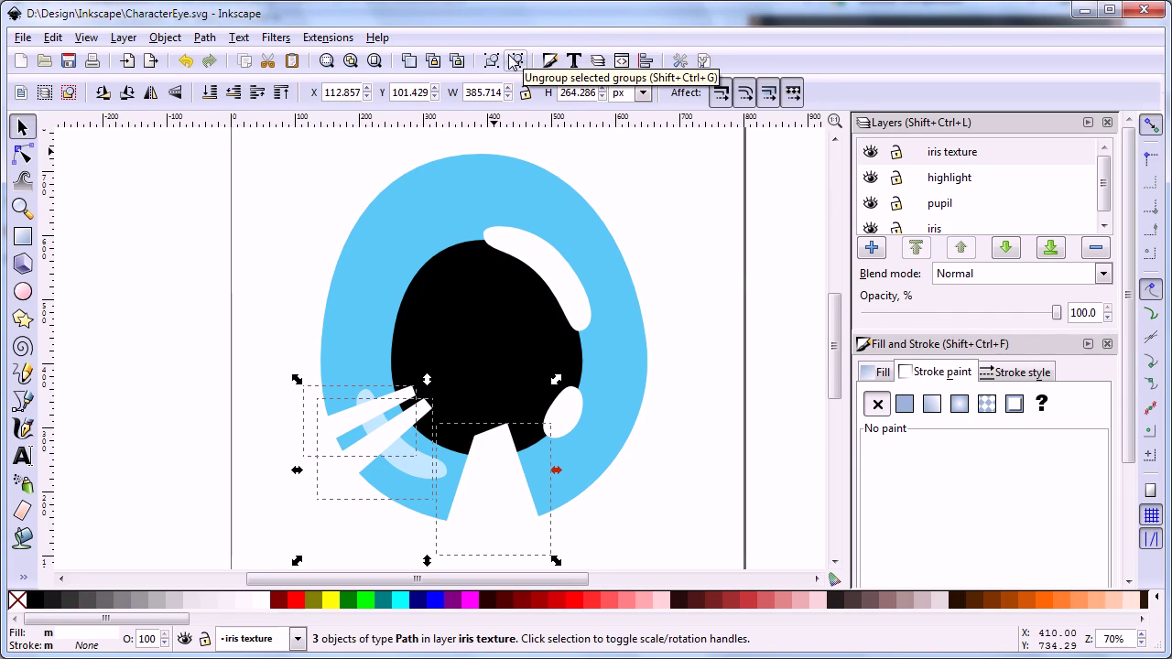
pyautogui.click(492, 60)
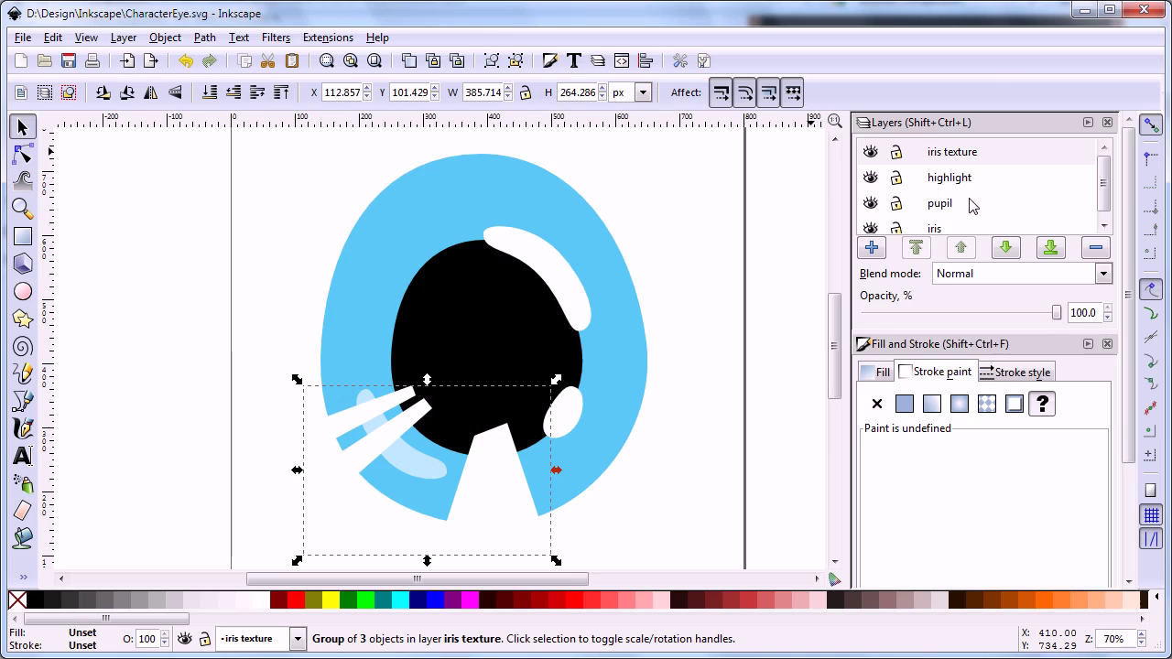
# Select the blue iris shape on the iris layer and duplicate it
pyautogui.scroll(-1, 1102, 183)
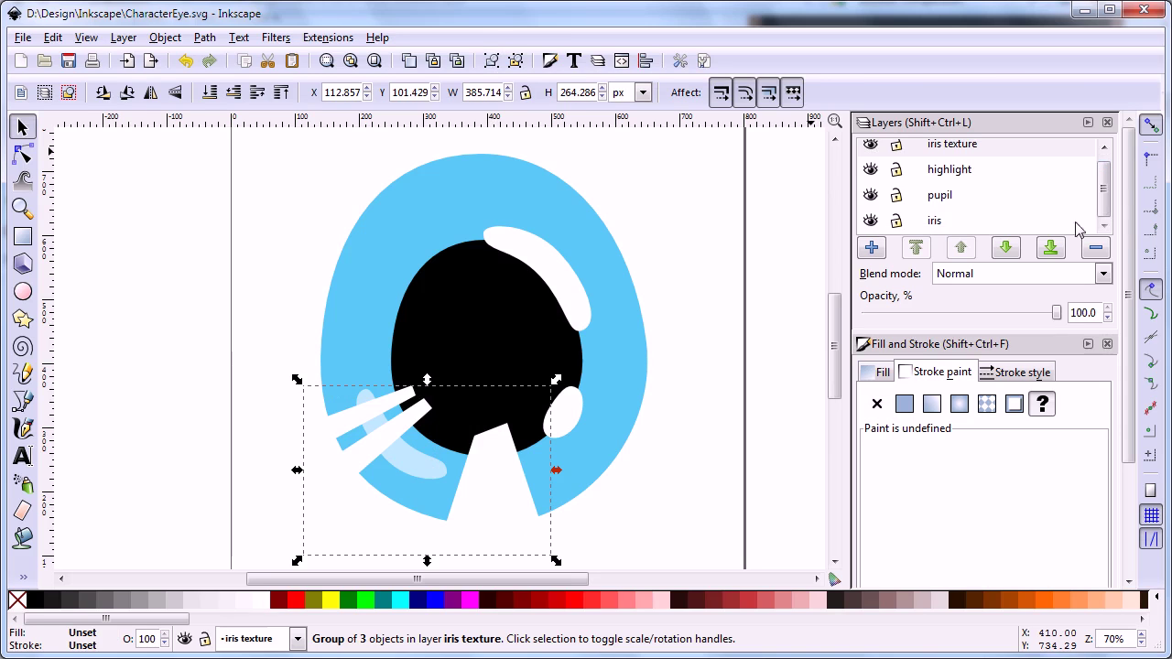
pyautogui.click(1078, 225)
pyautogui.click(648, 384)
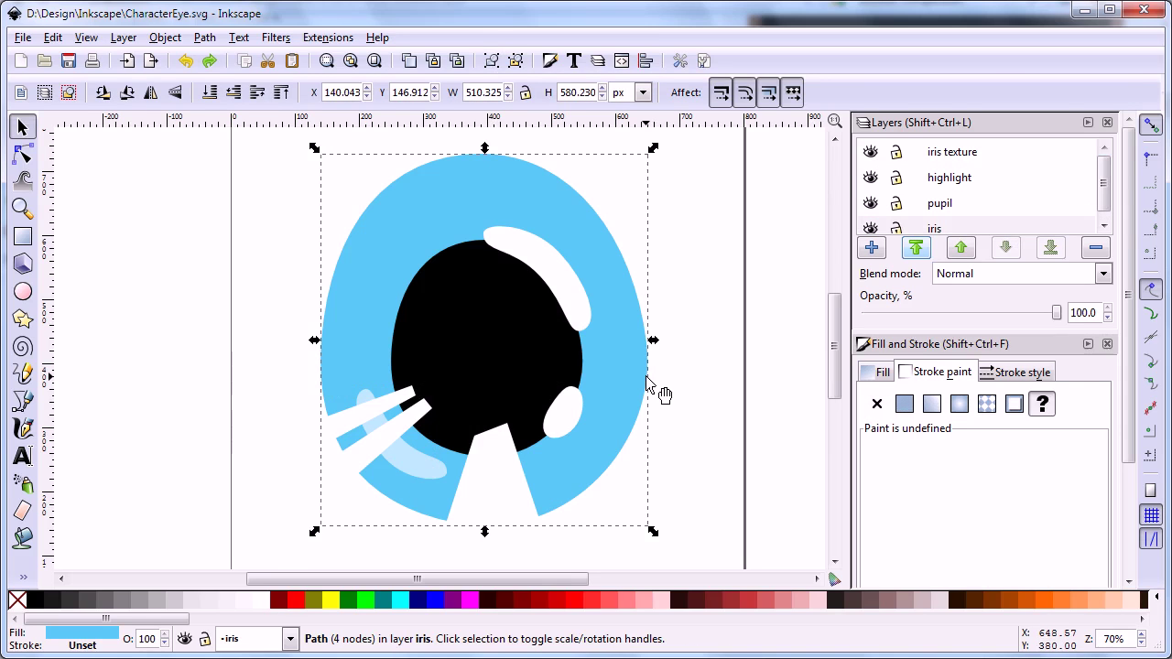
pyautogui.rightClick(648, 383)
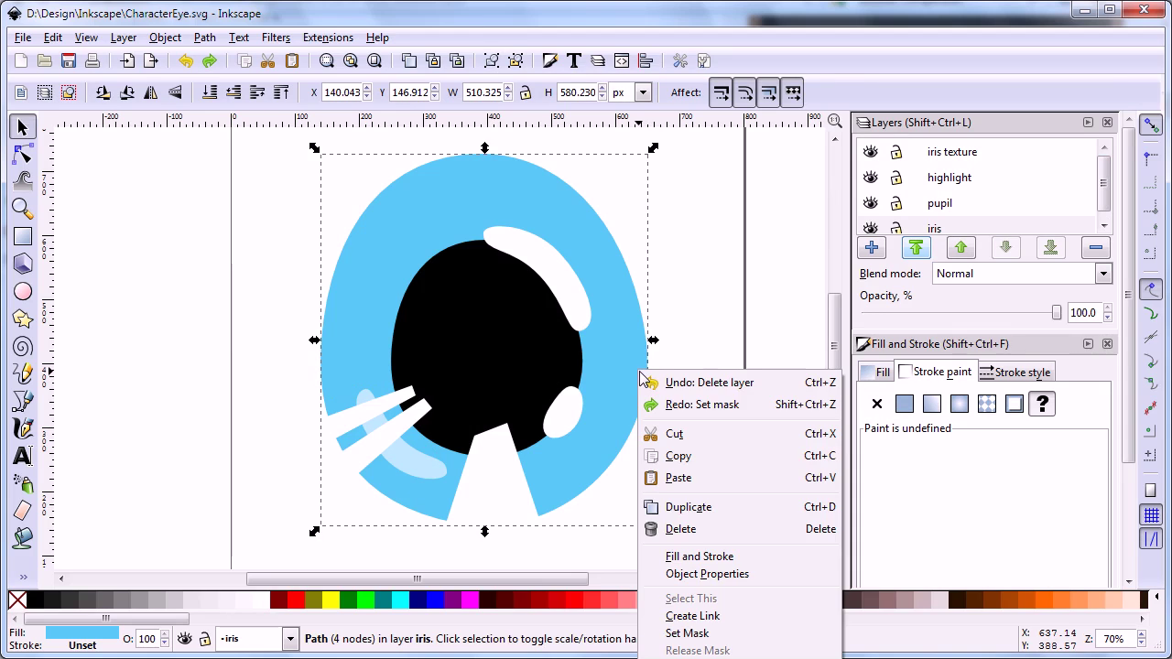
pyautogui.click(712, 508)
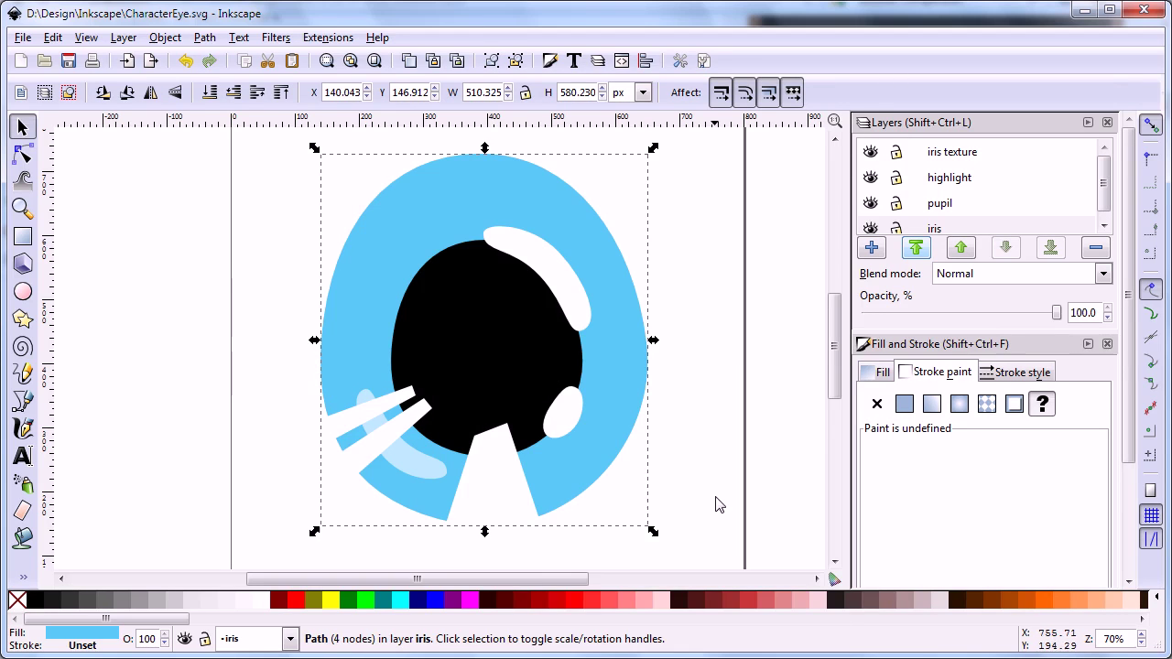
# Move the iris copy up three layers into the iris texture layer
pyautogui.click(123, 37)
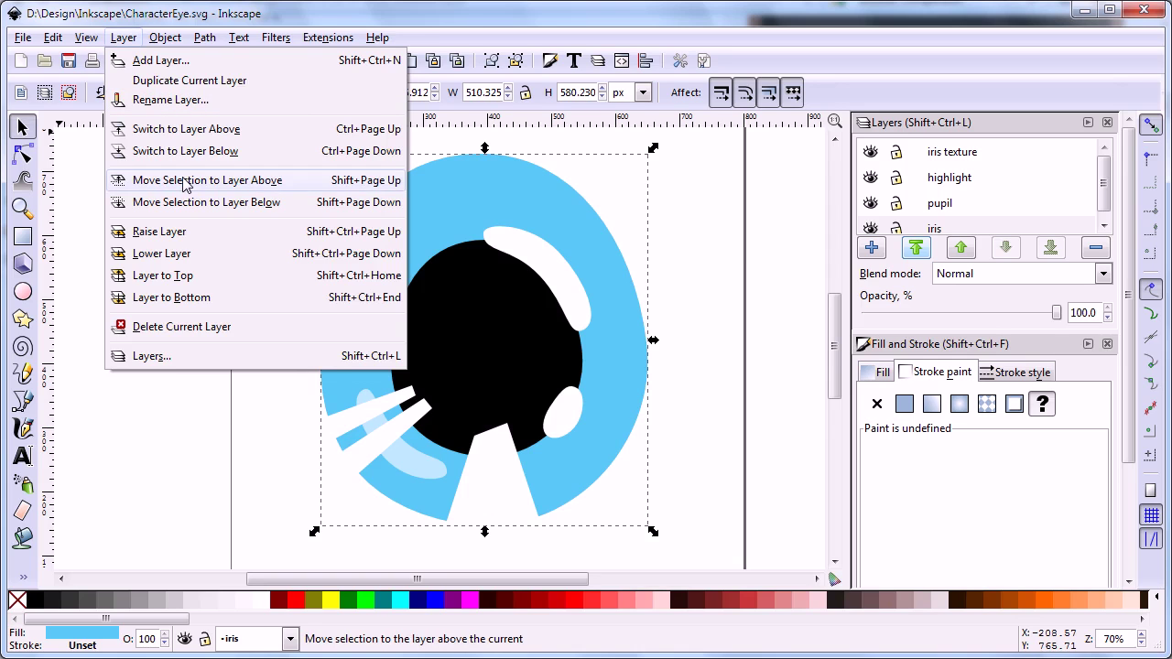
pyautogui.click(183, 183)
pyautogui.click(122, 38)
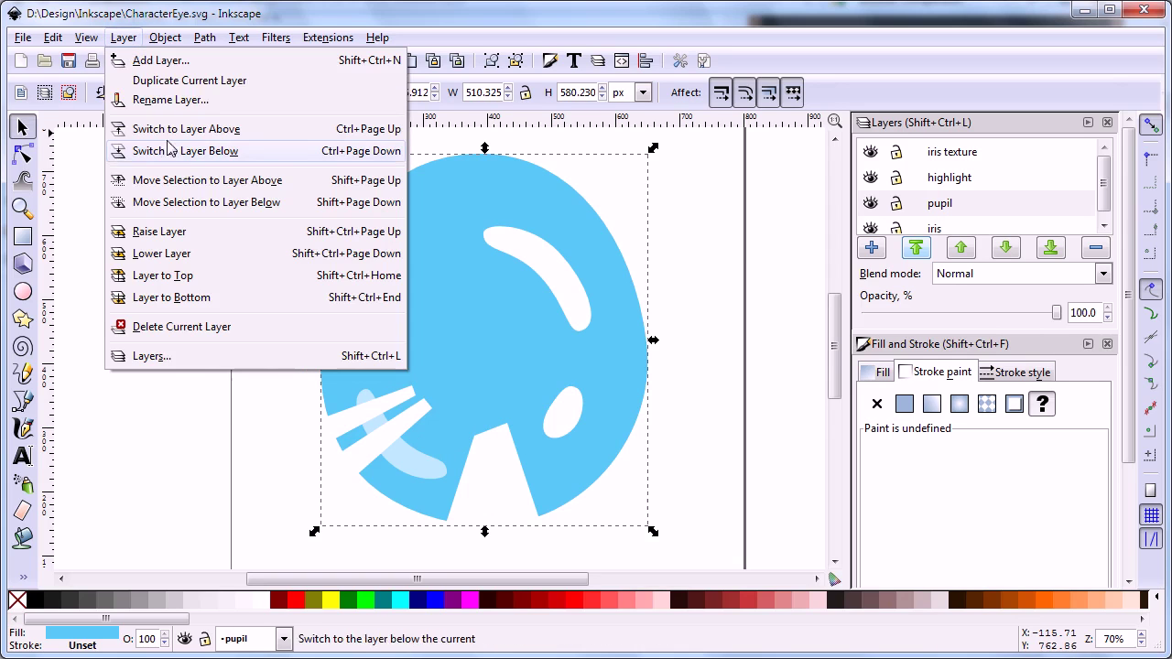
pyautogui.click(177, 180)
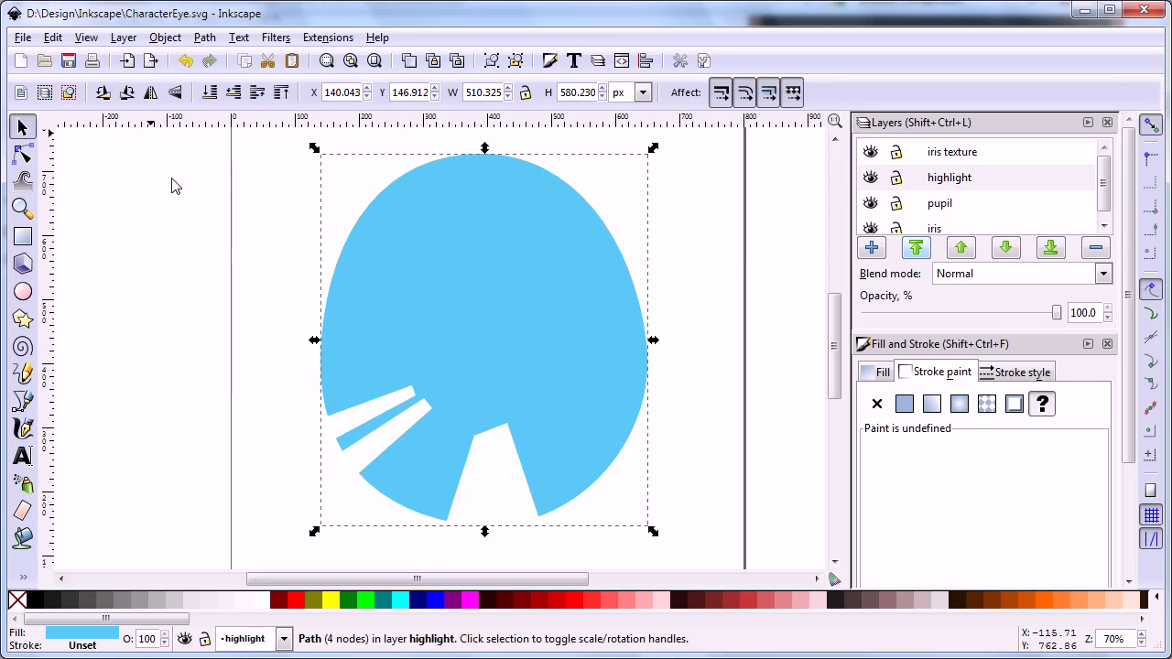
pyautogui.click(124, 40)
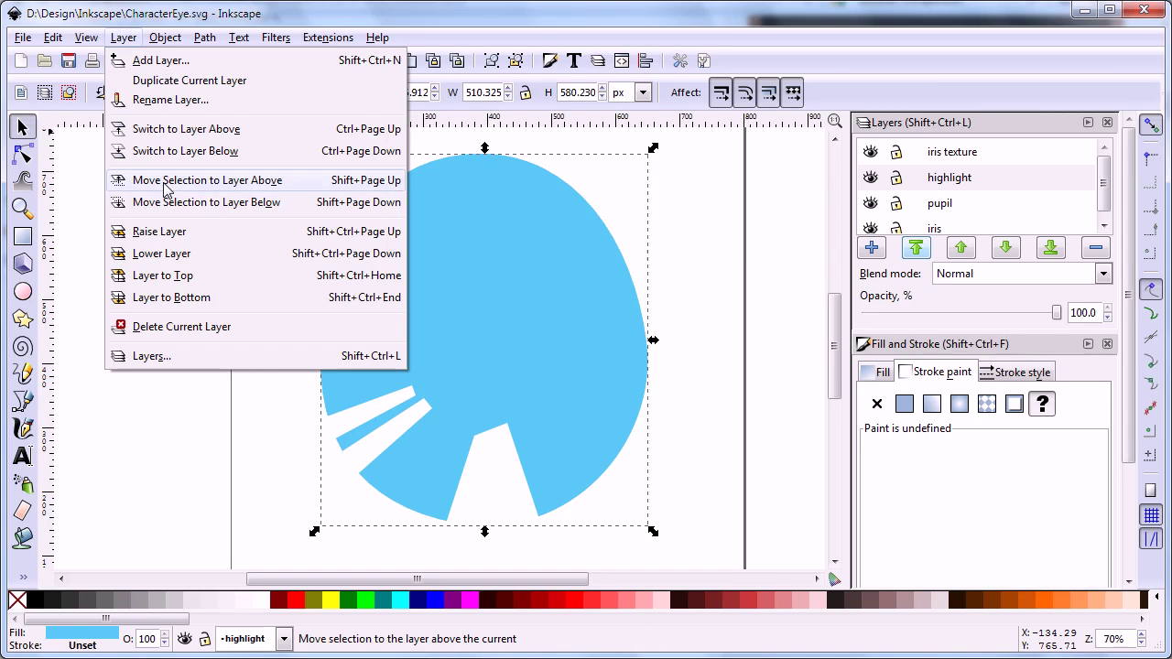
pyautogui.click(165, 180)
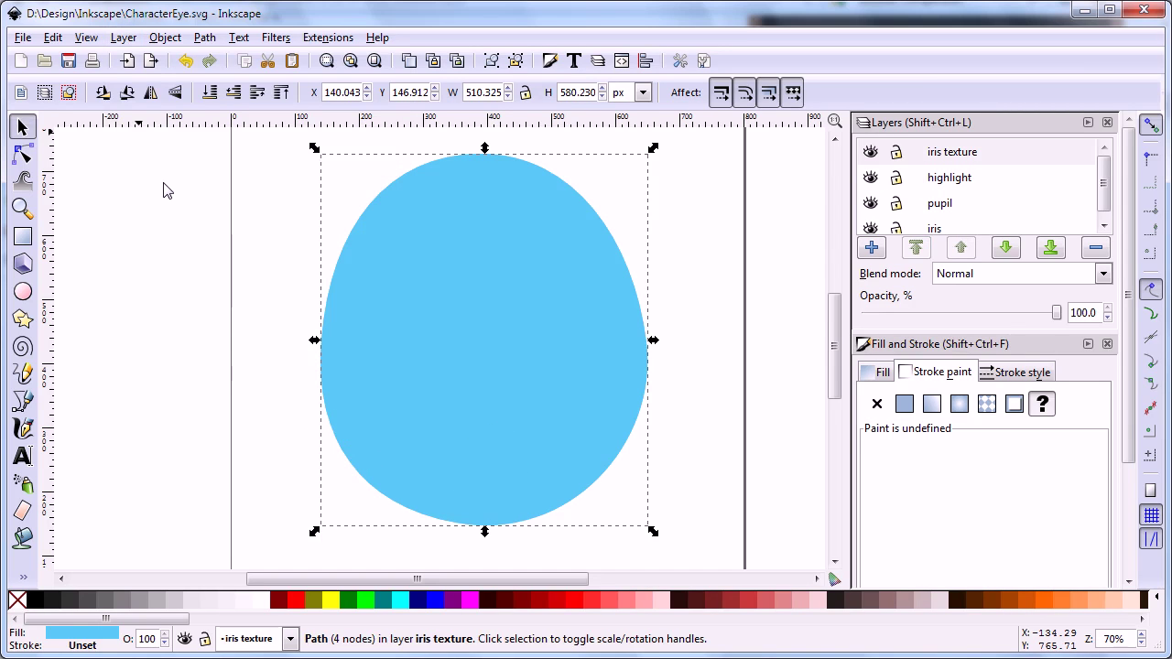
pyautogui.press('shift')
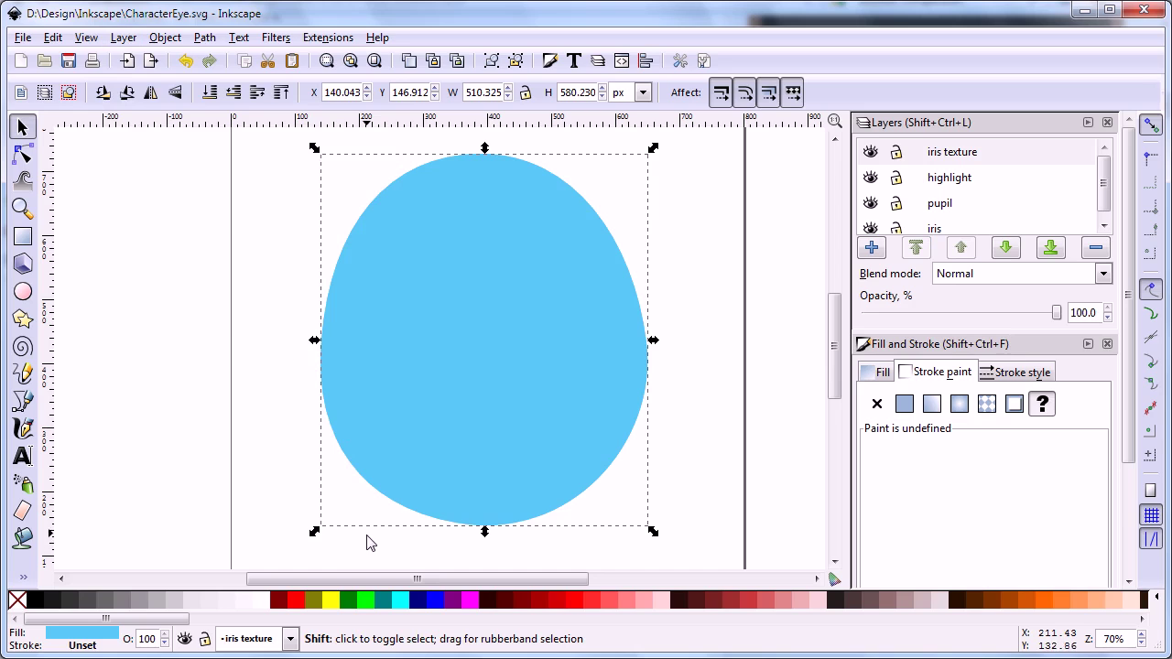
# Add the stripe group to the selection and clip it to the iris shape with Set Clip
pyautogui.keyDown('shift'); pyautogui.click(312, 482); pyautogui.keyUp('shift')
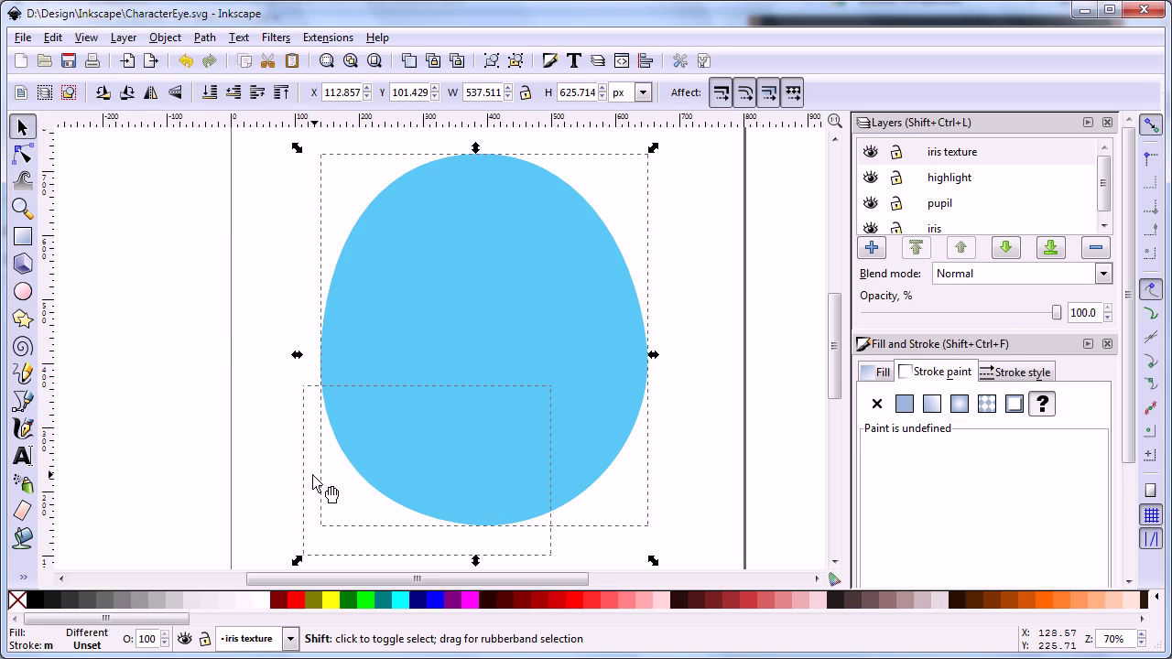
pyautogui.rightClick(484, 174)
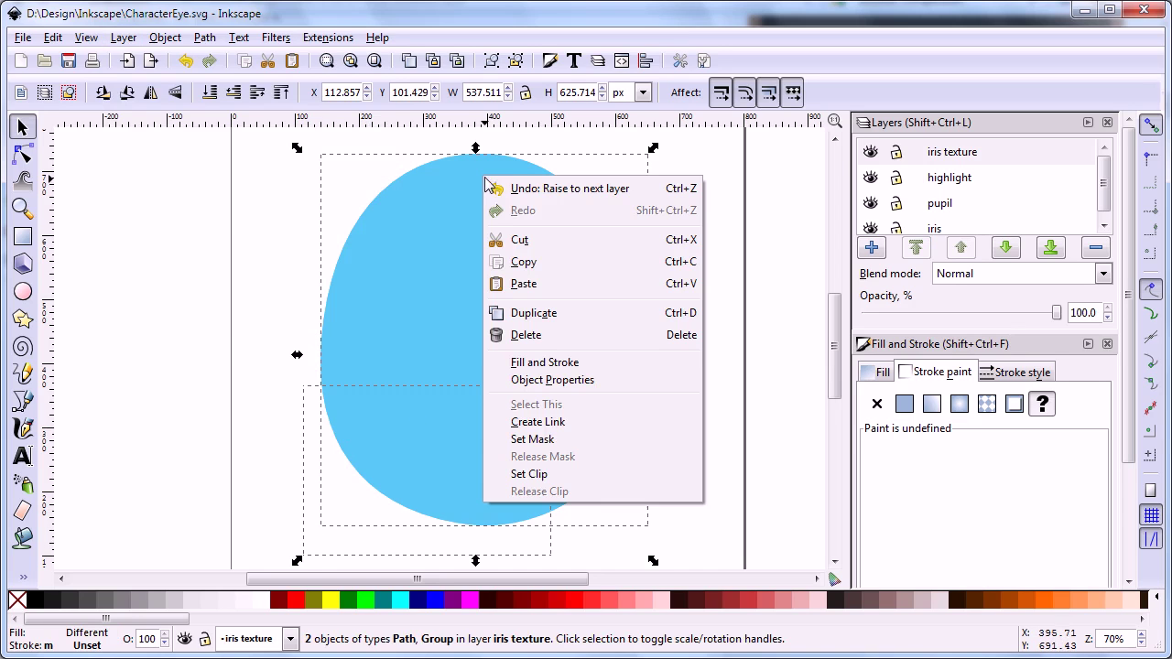
pyautogui.click(529, 473)
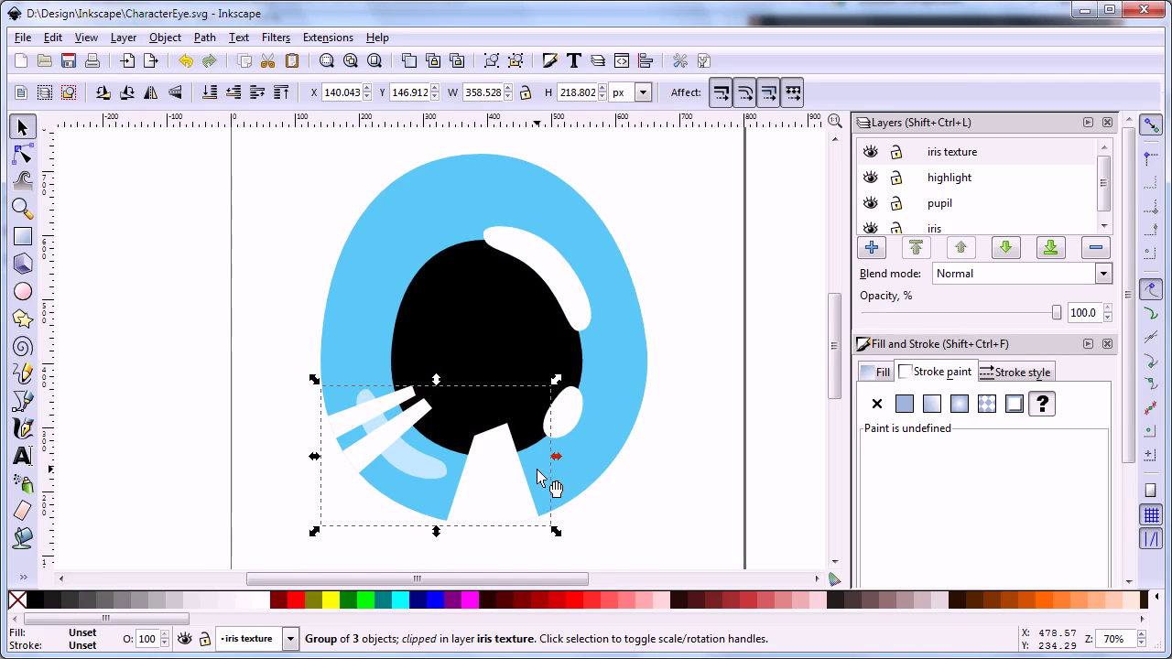
pyautogui.click(661, 298)
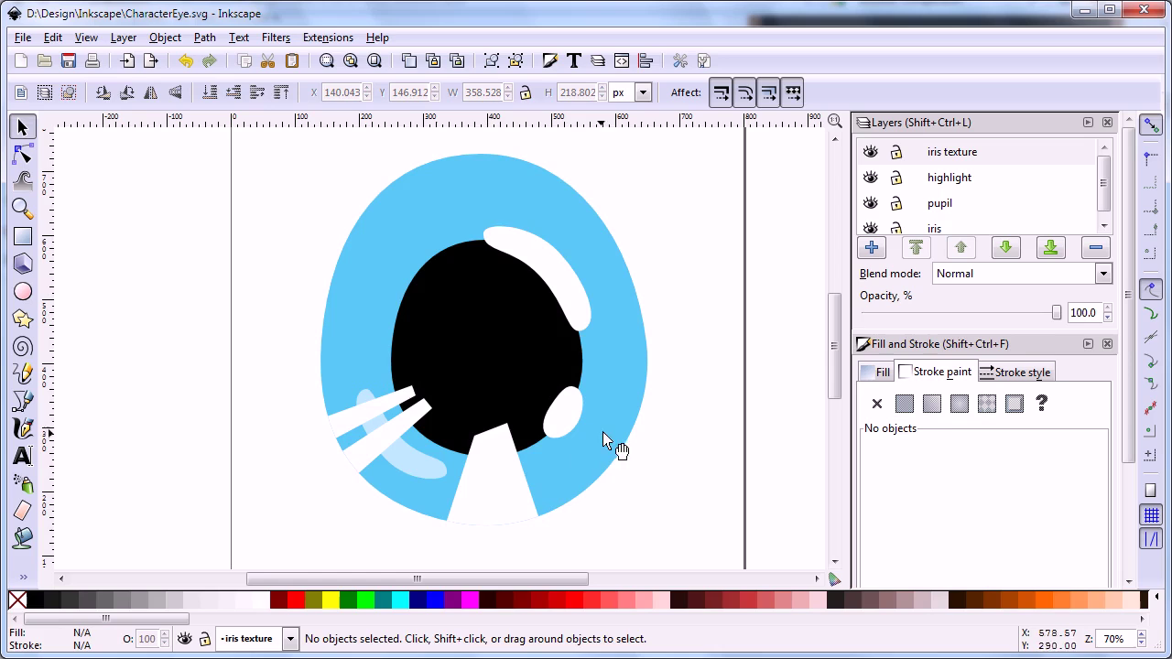
# Set the clipped stripe group's opacity to 40.9%
pyautogui.click(510, 490)
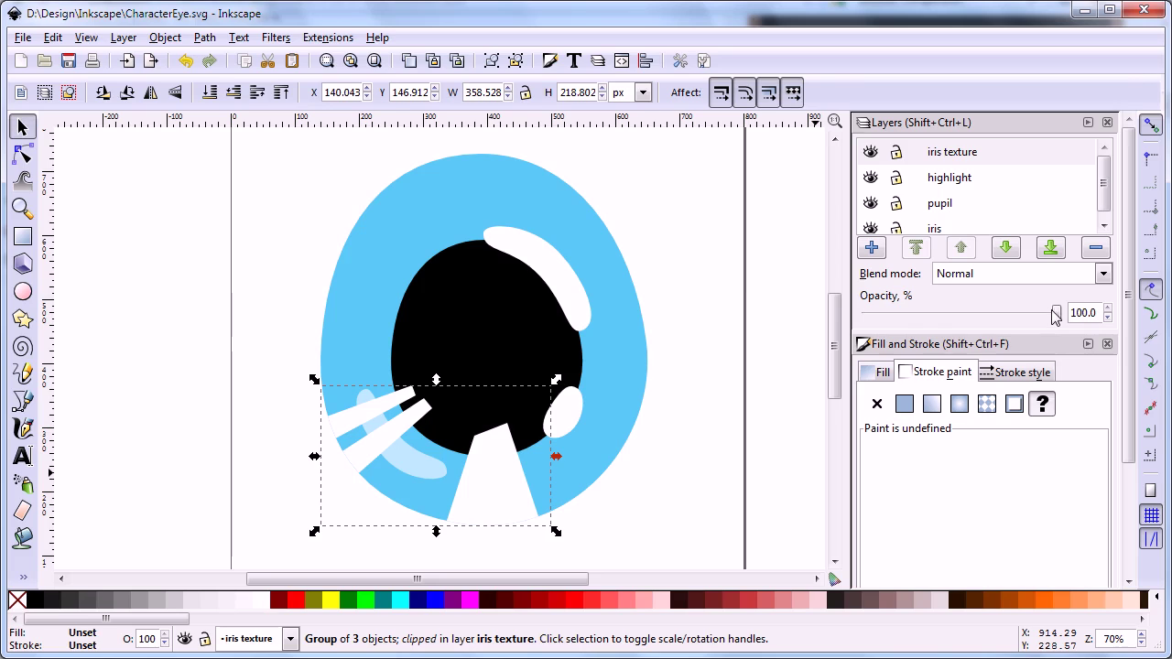
pyautogui.moveTo(1029, 326); pyautogui.dragTo(946, 314)
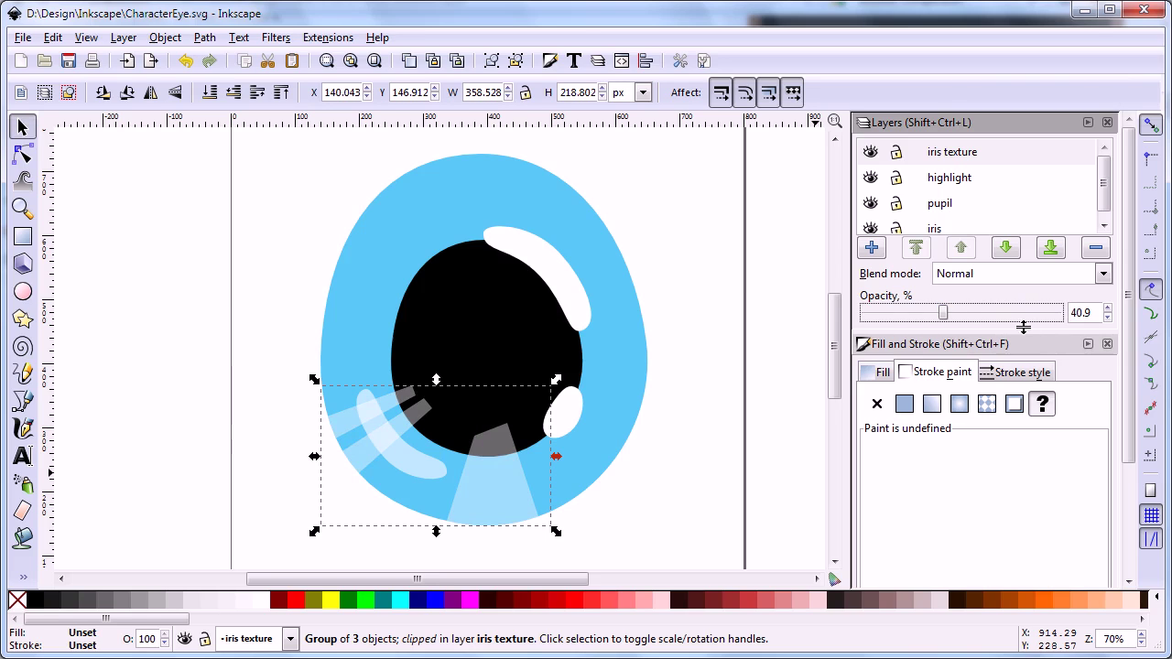
pyautogui.moveTo(1027, 339); pyautogui.dragTo(1027, 516)
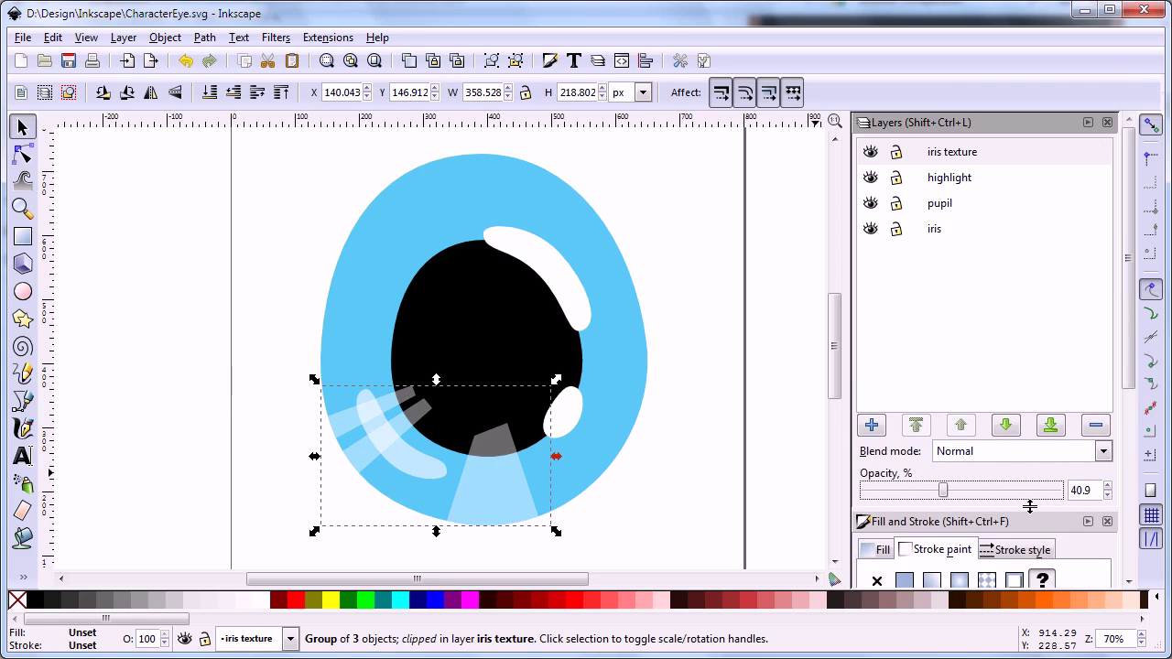
# Duplicate the iris layer and rename the copy 'iris gradient'
pyautogui.click(937, 236)
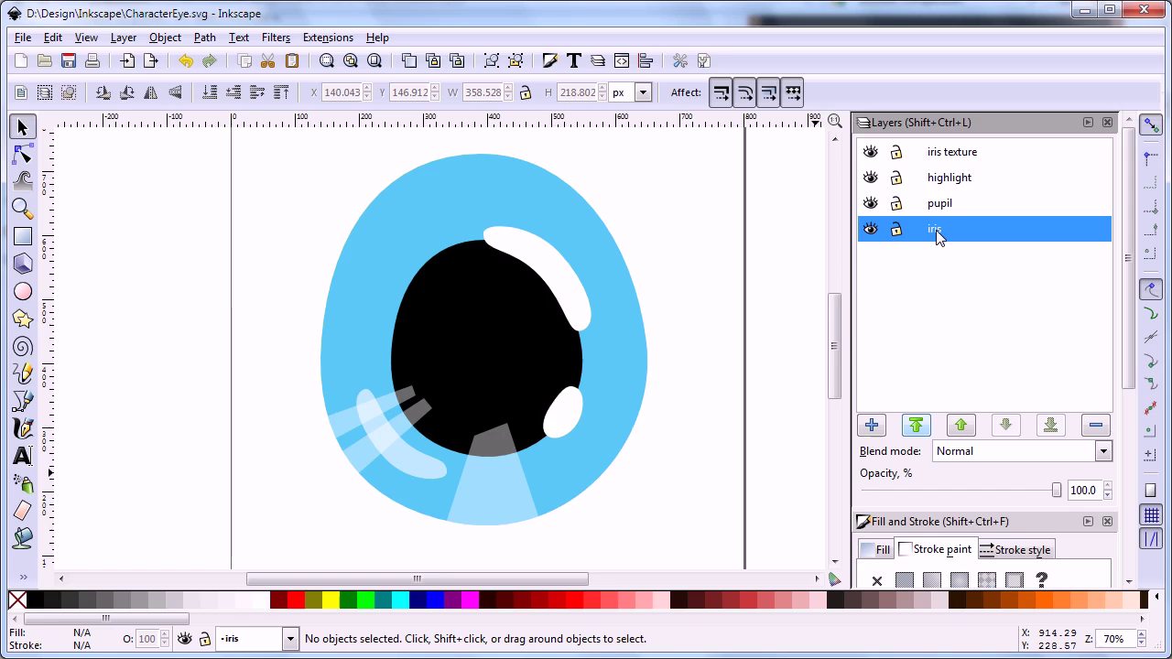
pyautogui.rightClick(938, 237)
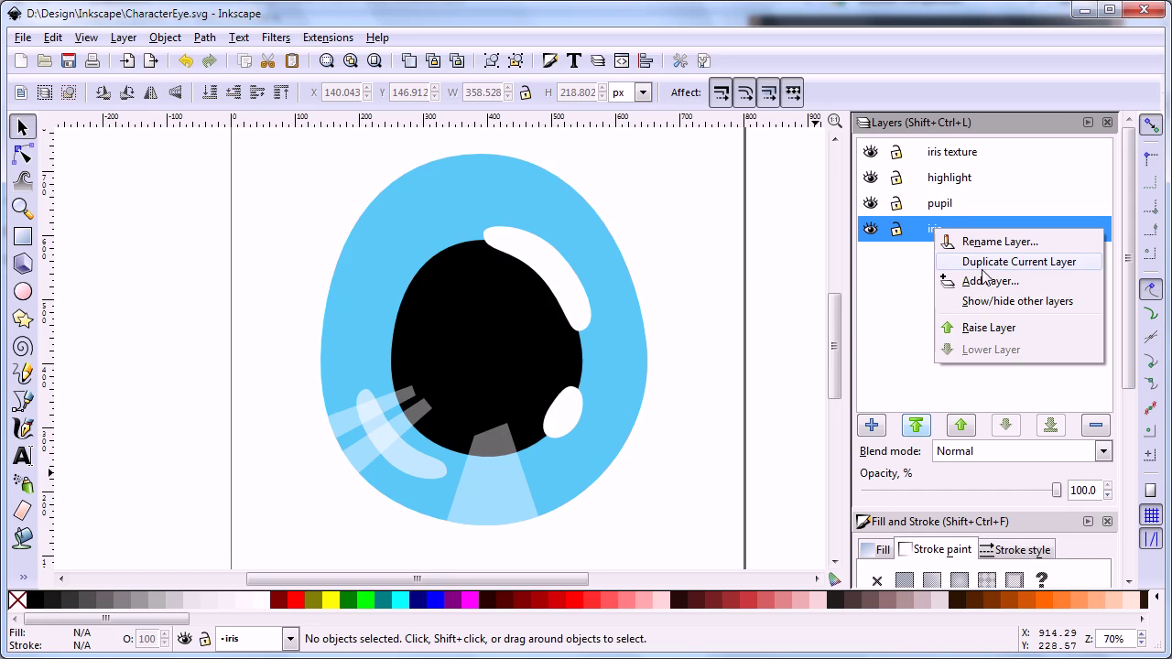
pyautogui.click(985, 265)
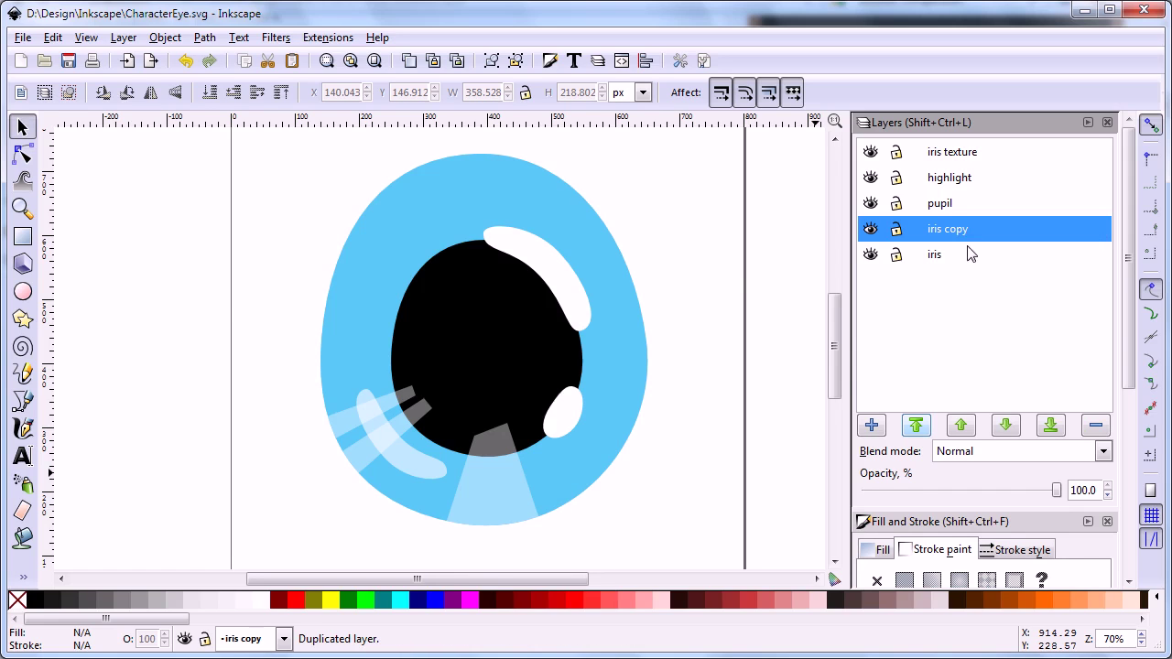
pyautogui.doubleClick(959, 237)
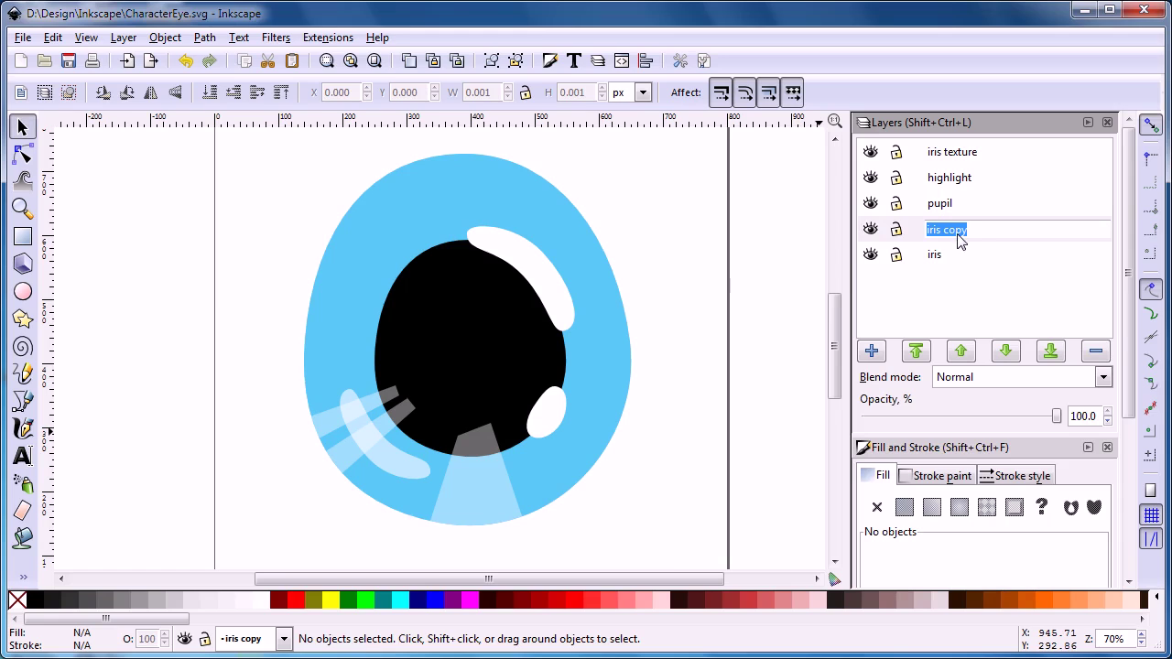
pyautogui.write('iris gradient')
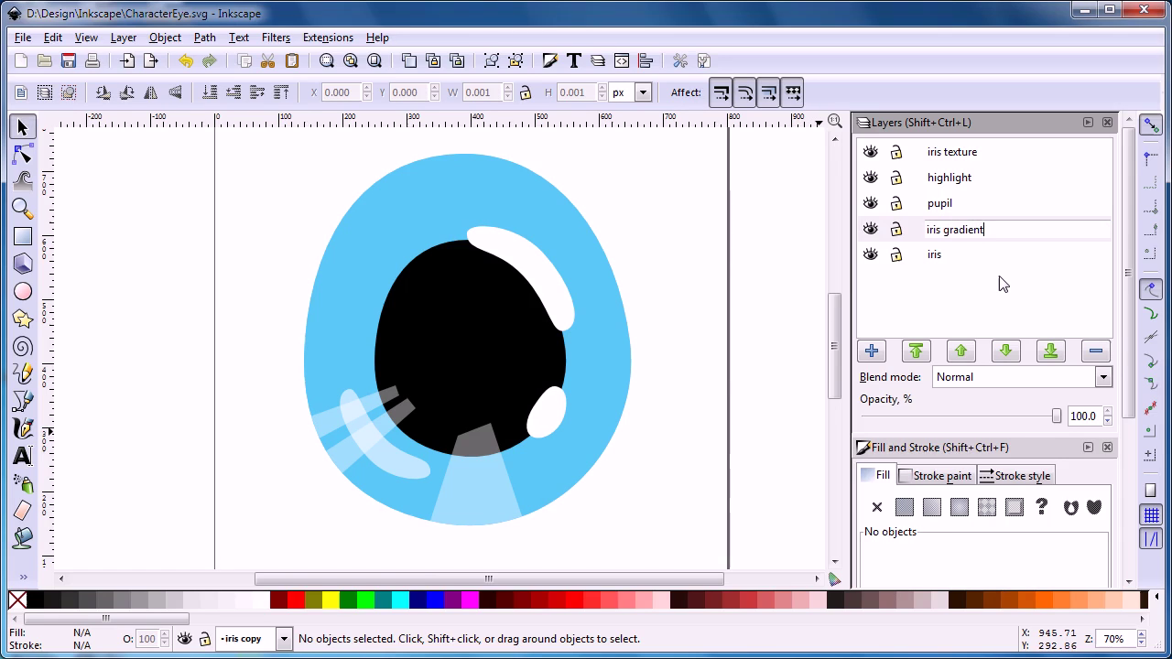
pyautogui.press('Return')
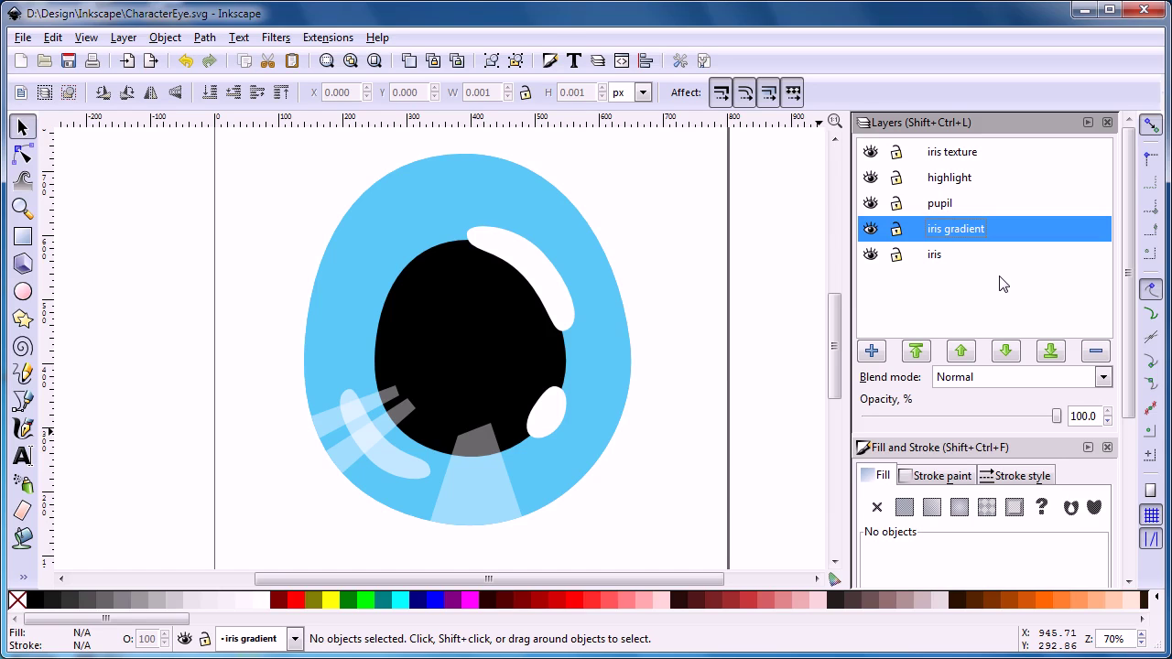
# Give the iris gradient shape a radial gradient fill with its center stop set to white
pyautogui.click(622, 323)
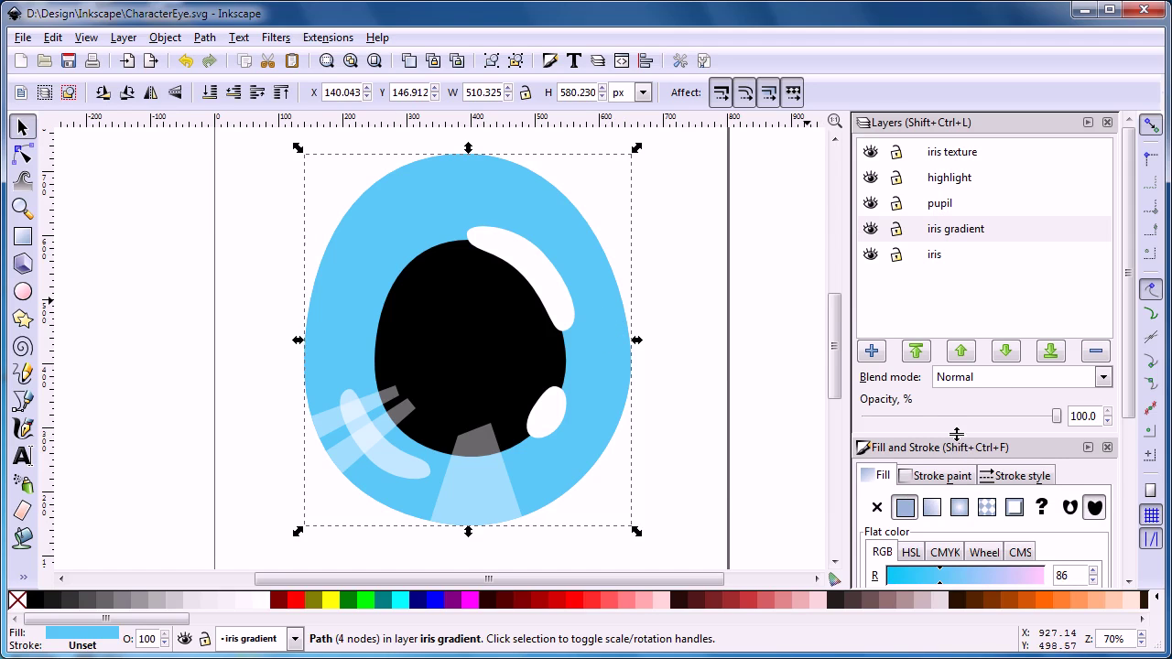
pyautogui.moveTo(956, 434); pyautogui.dragTo(966, 274)
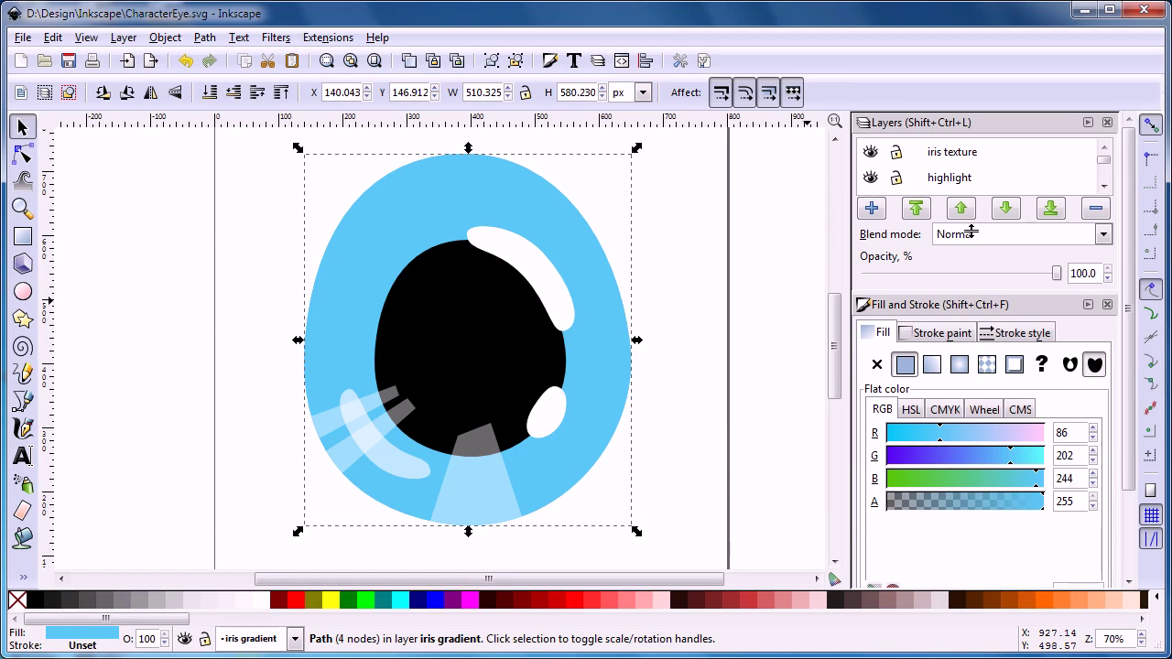
pyautogui.click(959, 364)
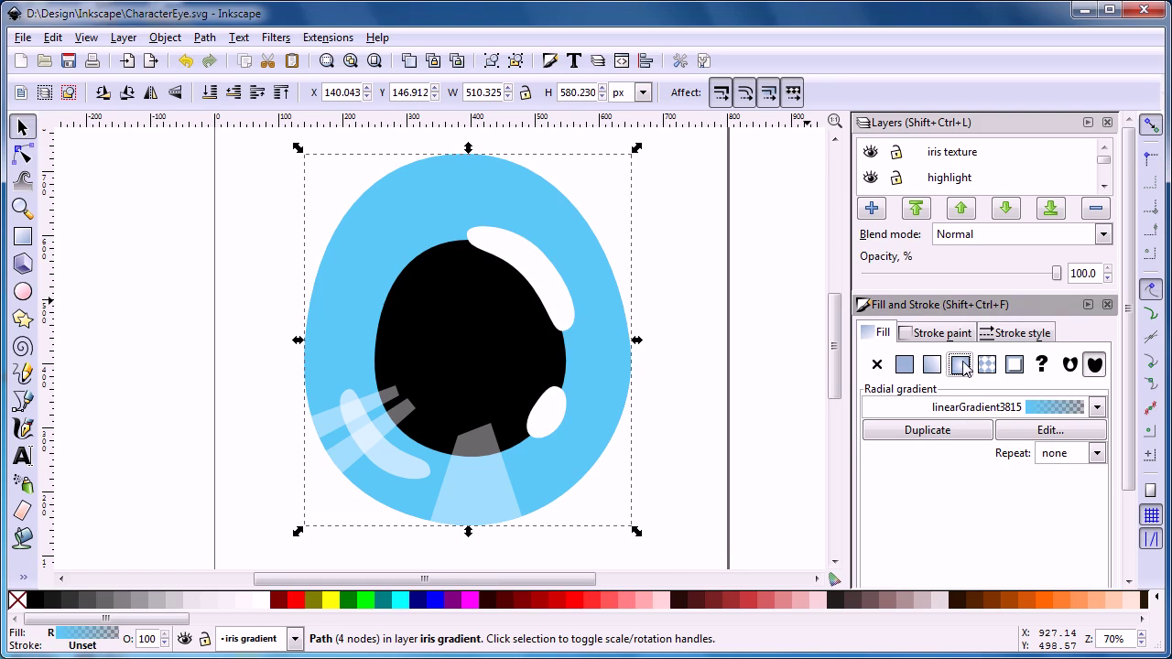
pyautogui.click(1039, 436)
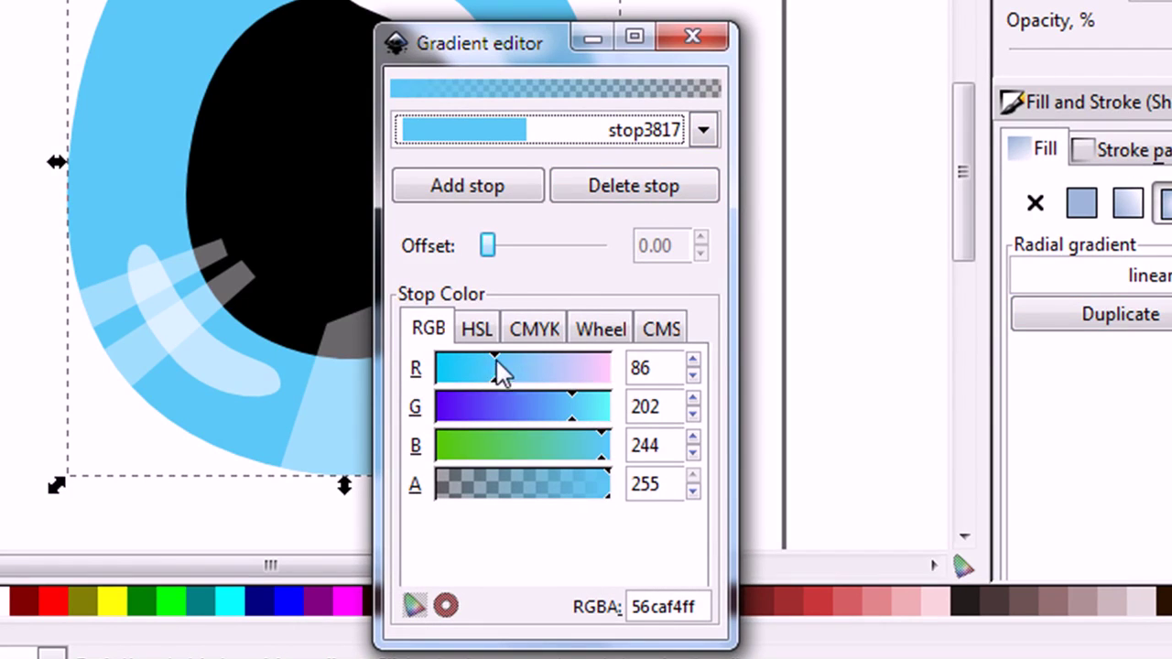
pyautogui.moveTo(496, 362); pyautogui.dragTo(620, 372)
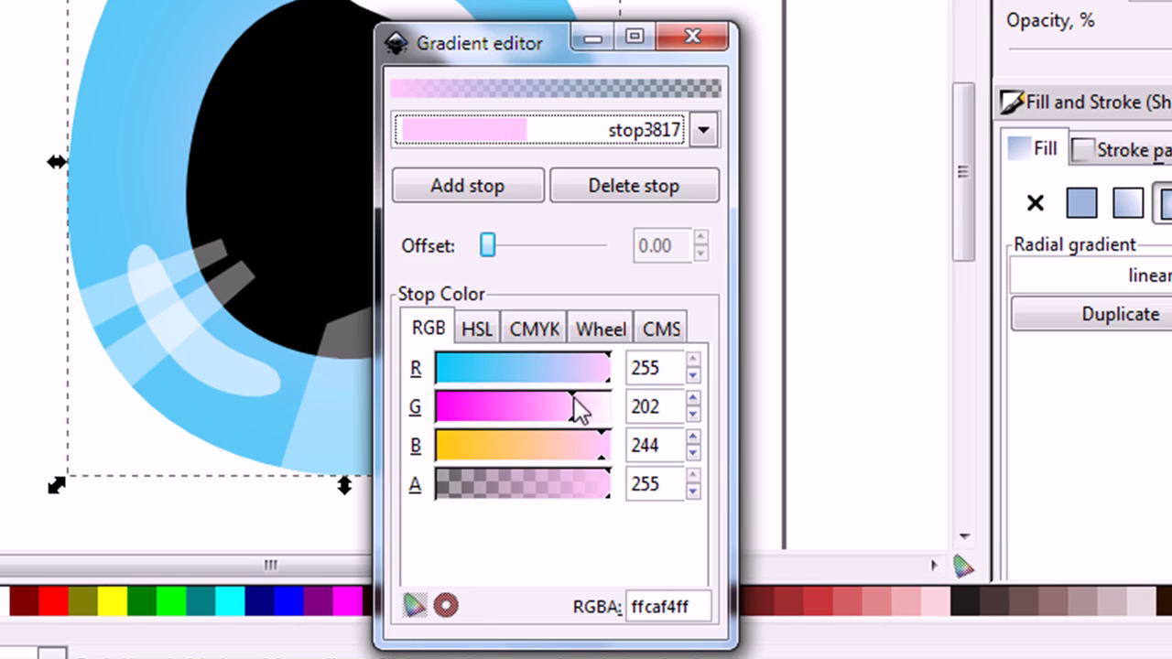
pyautogui.moveTo(579, 409); pyautogui.dragTo(659, 411)
pyautogui.moveTo(607, 444); pyautogui.dragTo(656, 430)
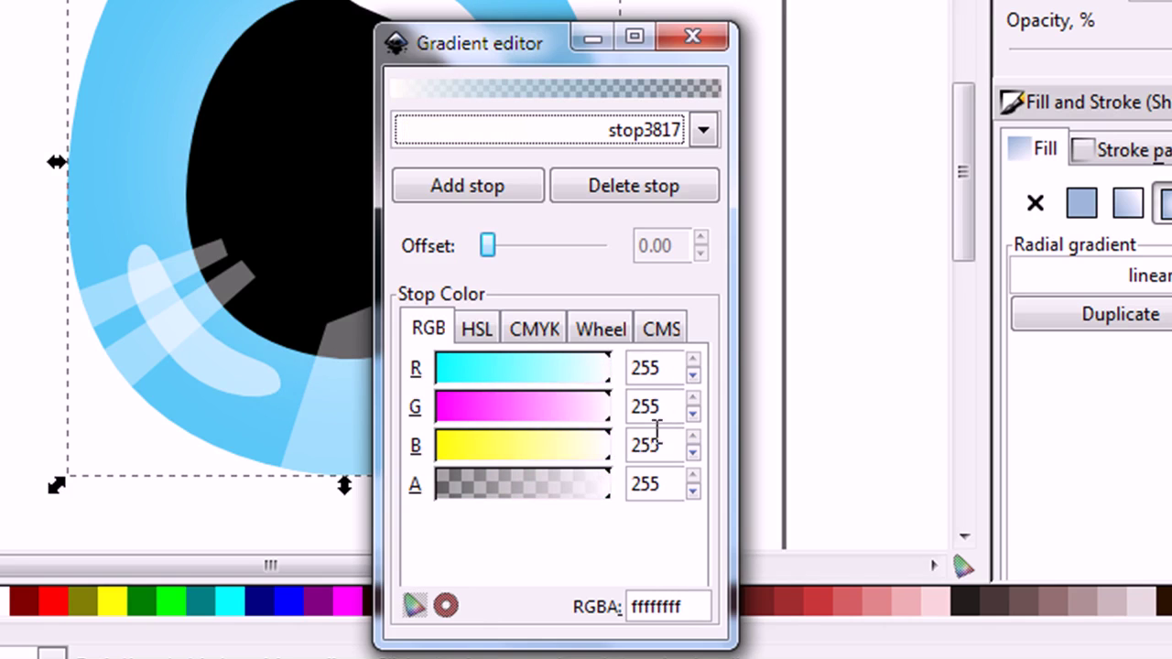
# Make the outer stop stop3819 white with alpha 0, so the fill fades to transparent
pyautogui.click(701, 134)
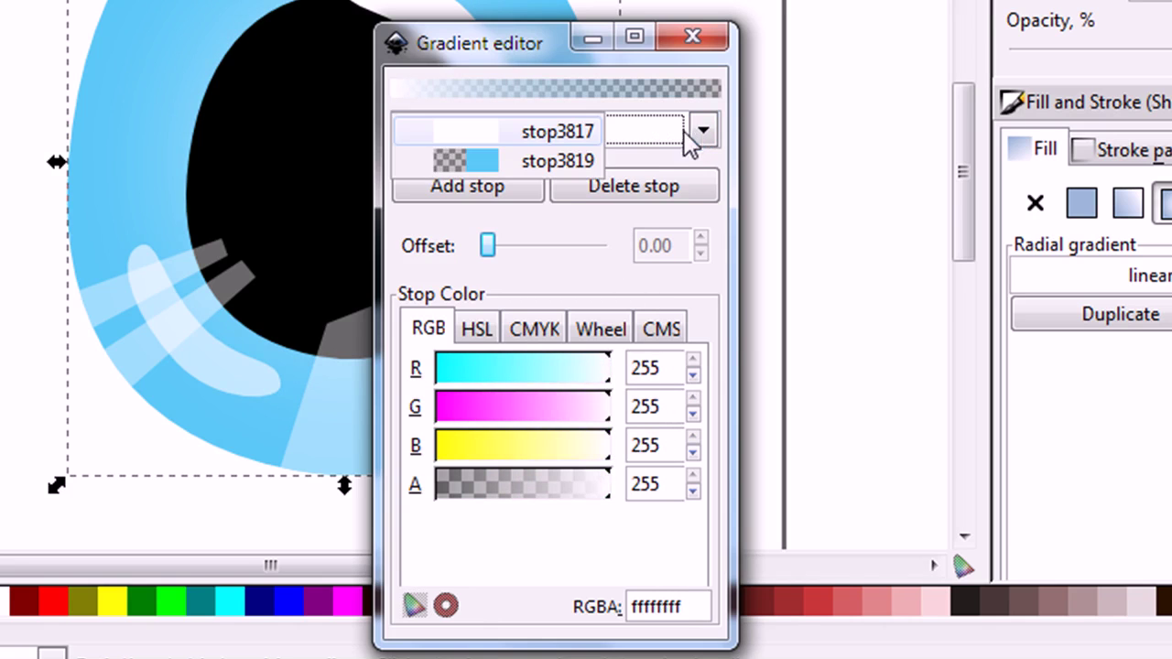
pyautogui.click(557, 161)
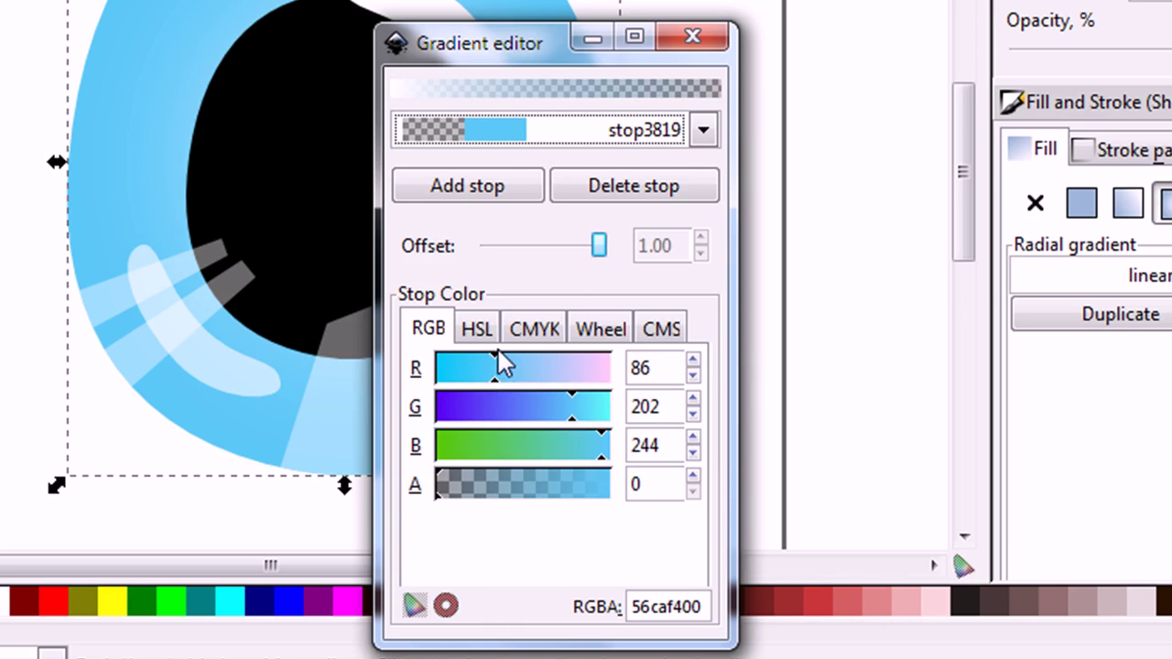
pyautogui.moveTo(497, 352); pyautogui.dragTo(608, 366)
pyautogui.moveTo(576, 411); pyautogui.dragTo(645, 453)
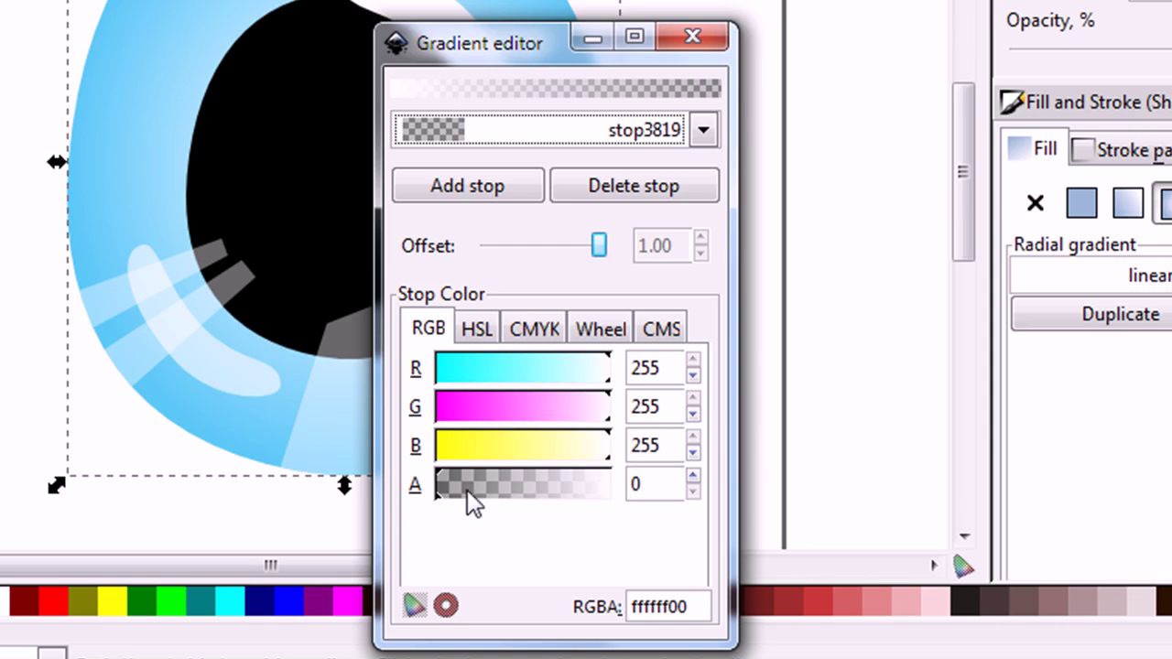
pyautogui.click(705, 44)
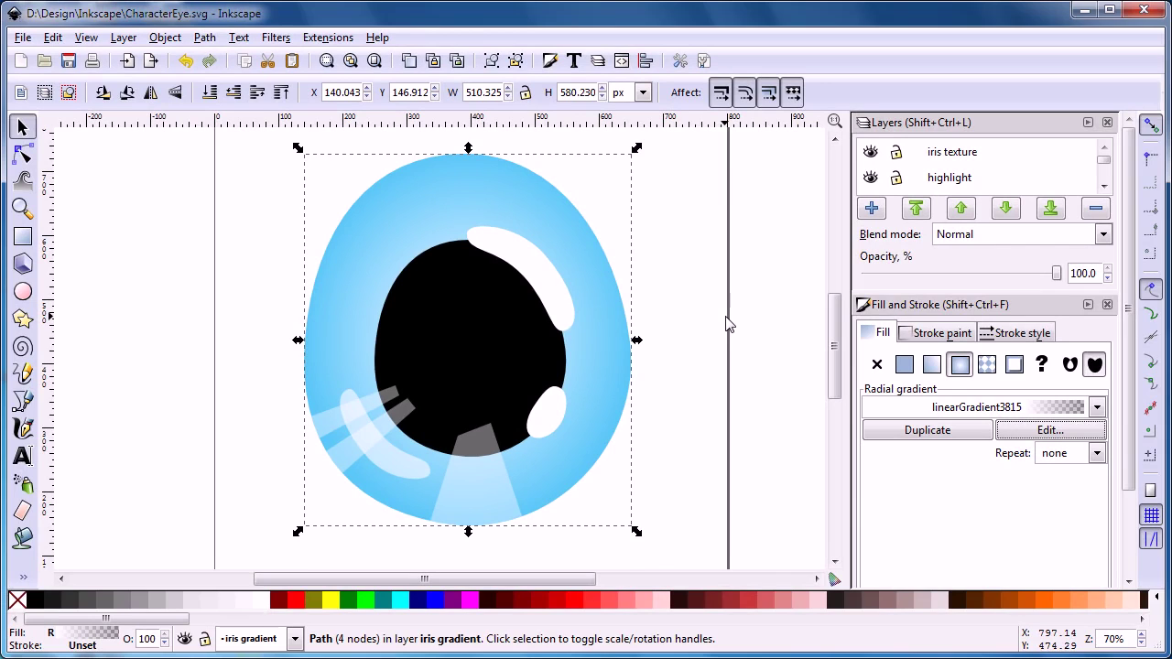
# Set the iris gradient layer's opacity to 80.3%
pyautogui.click(730, 325)
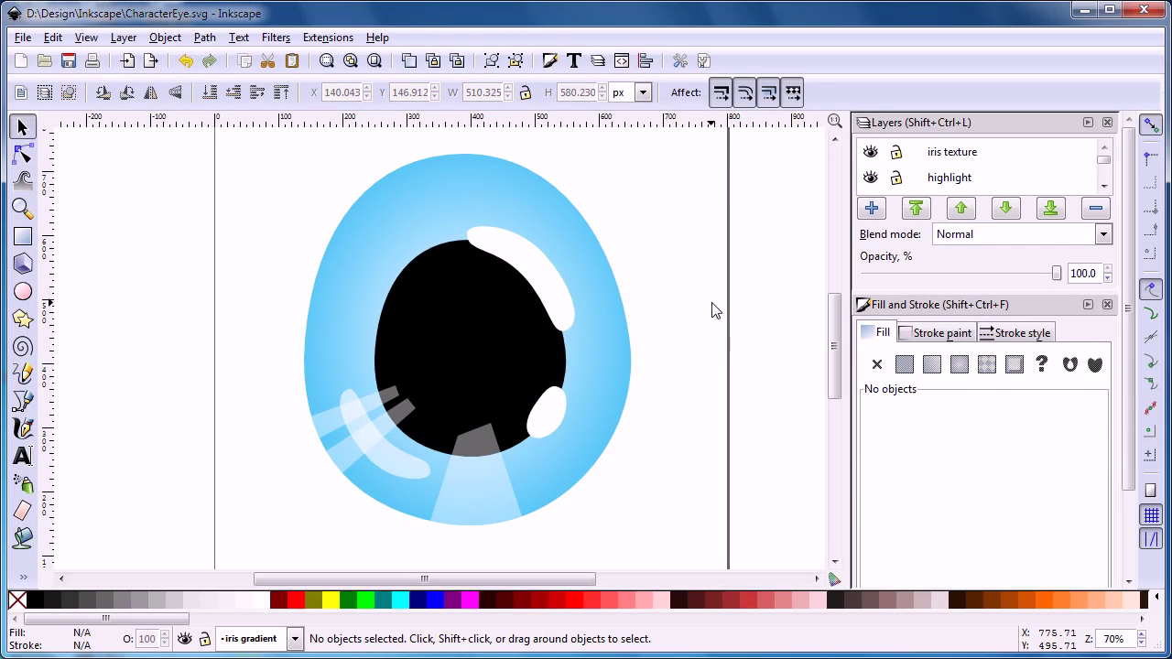
pyautogui.moveTo(1108, 162); pyautogui.dragTo(1108, 182)
pyautogui.click(898, 161)
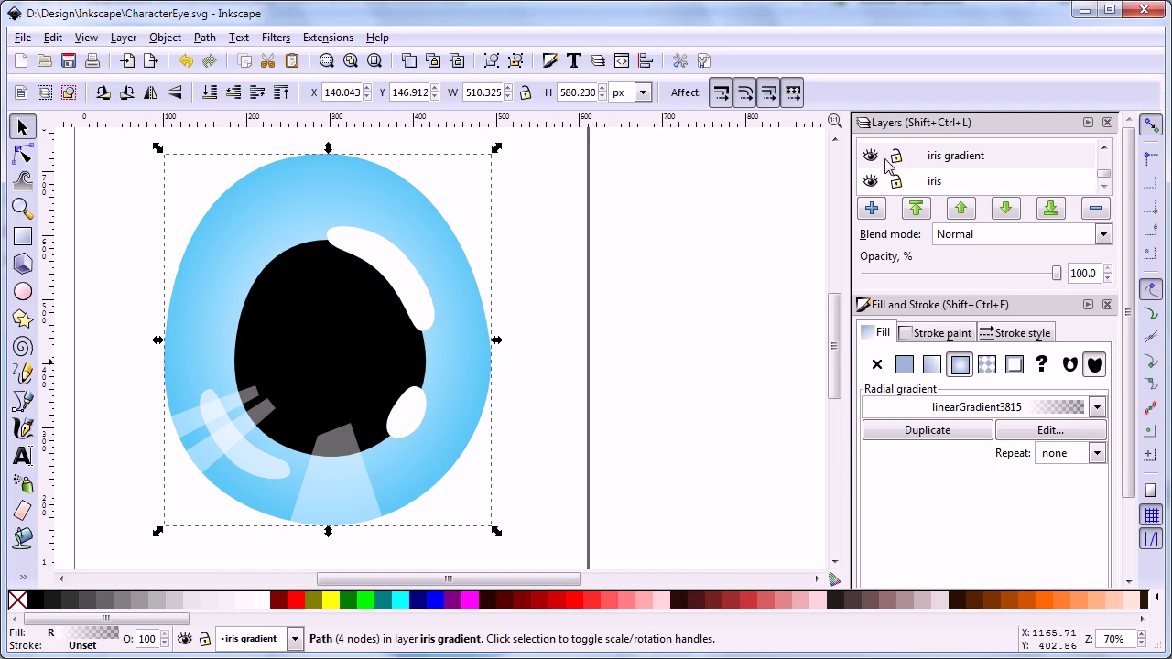
pyautogui.doubleClick(1032, 159)
pyautogui.click(1055, 183)
pyautogui.click(1041, 163)
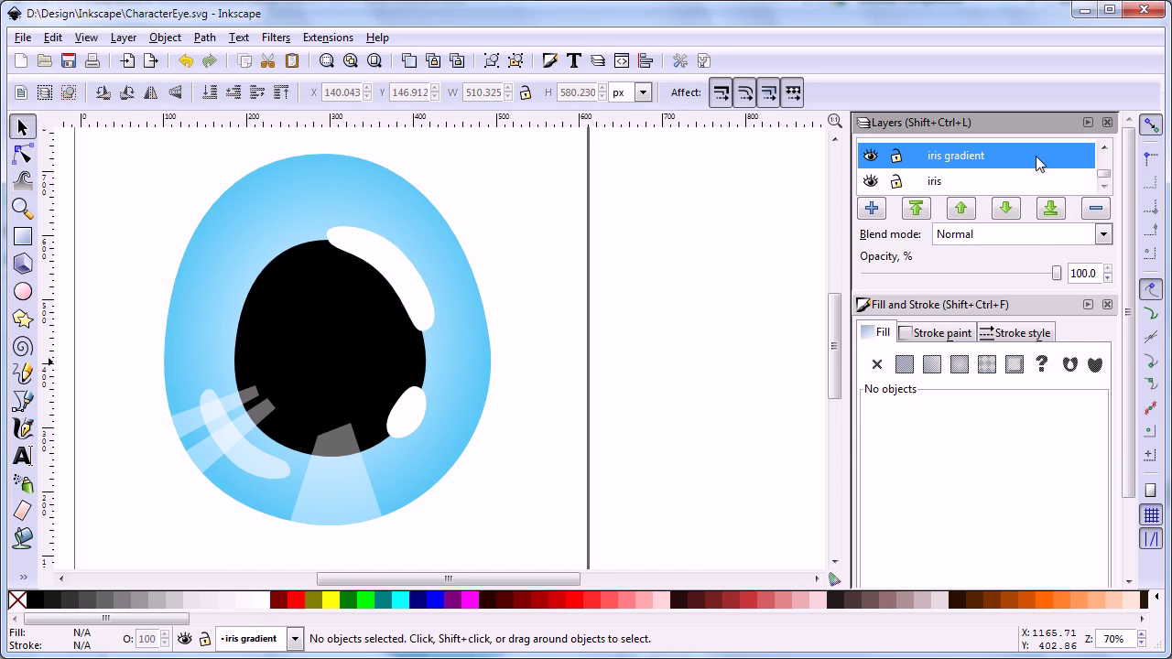
pyautogui.moveTo(1058, 277); pyautogui.dragTo(1015, 277)
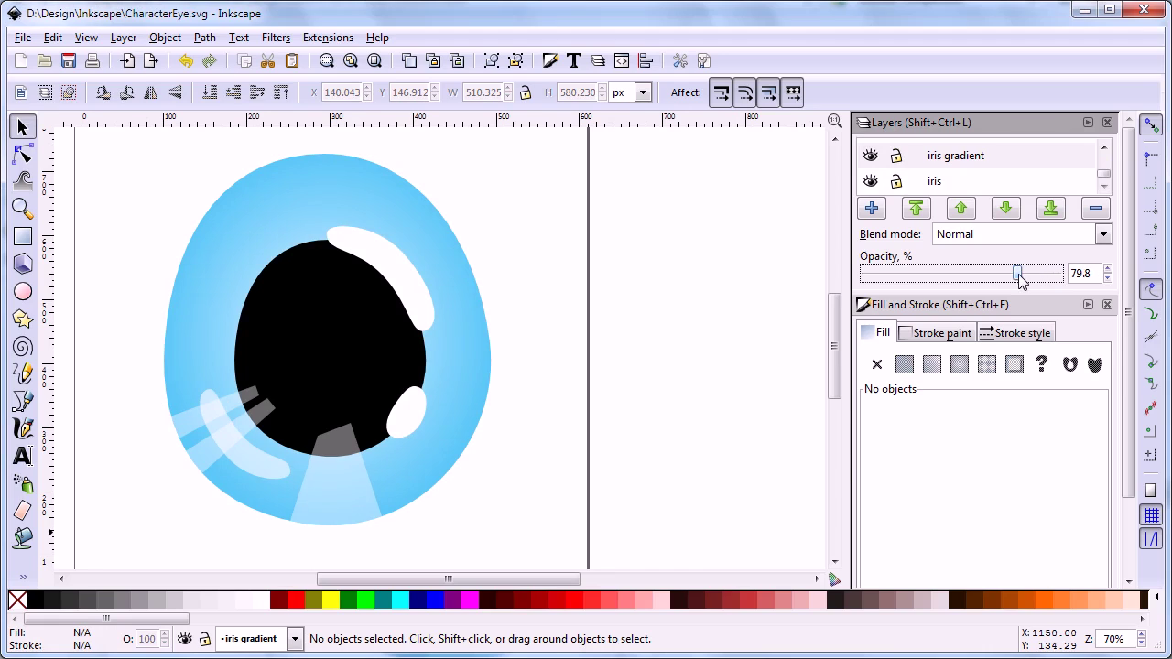
pyautogui.click(1108, 269)
pyautogui.click(1107, 276)
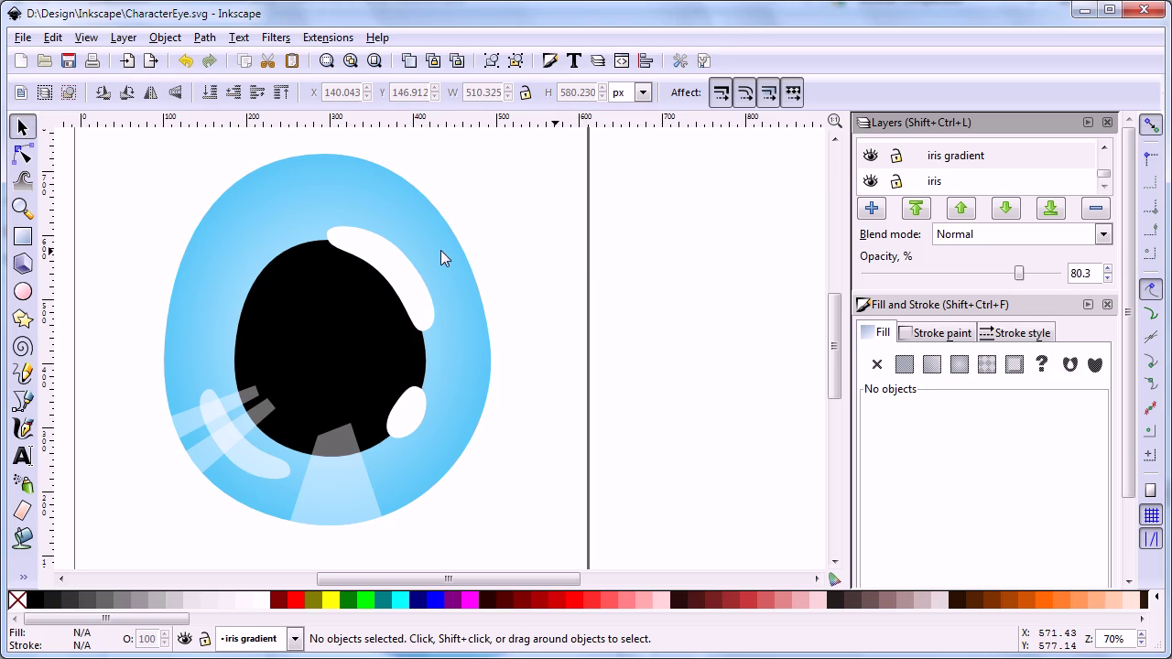
# Make iris the current layer, hide and lock iris gradient, and select the flat blue iris
pyautogui.click(932, 183)
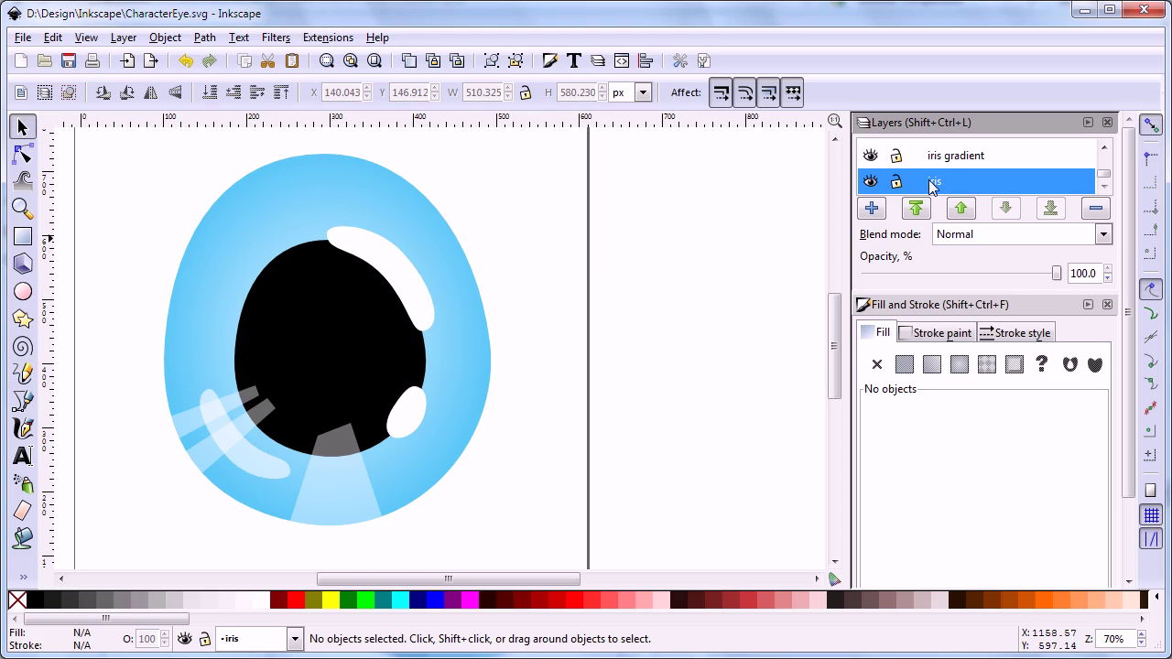
pyautogui.click(870, 157)
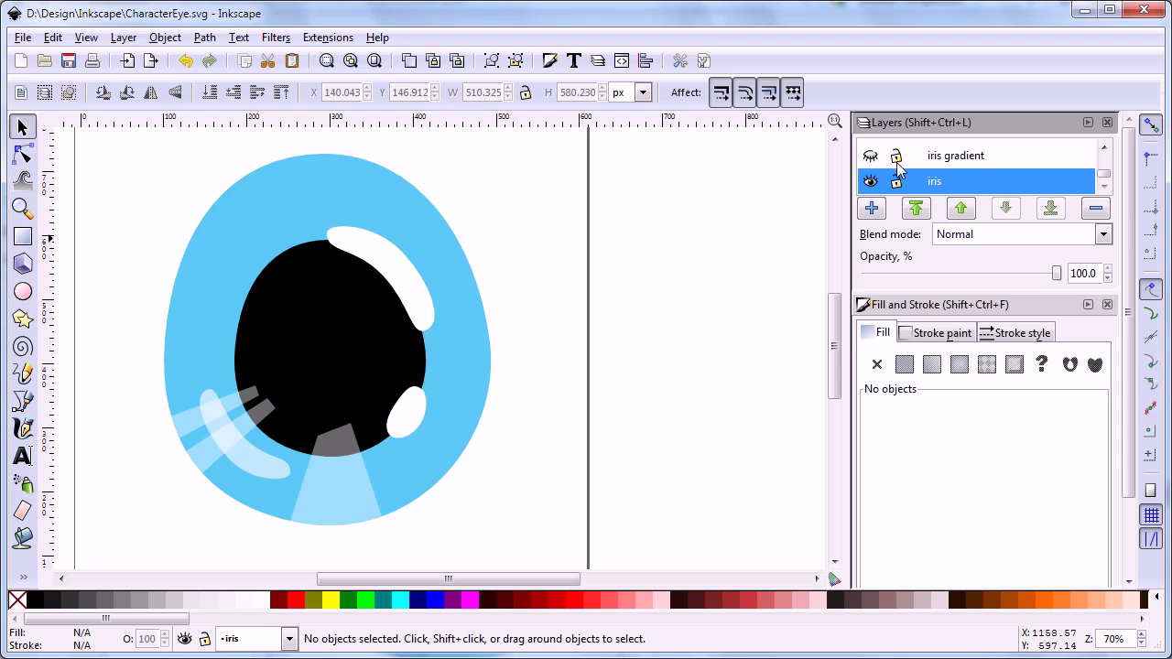
pyautogui.click(896, 157)
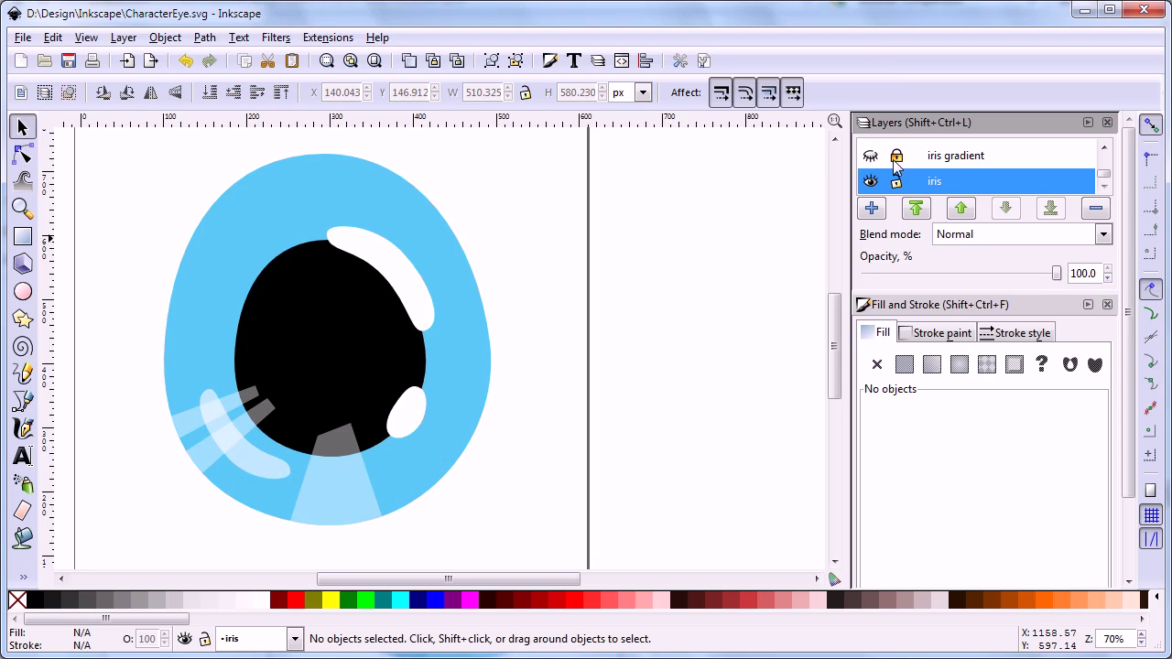
pyautogui.click(483, 319)
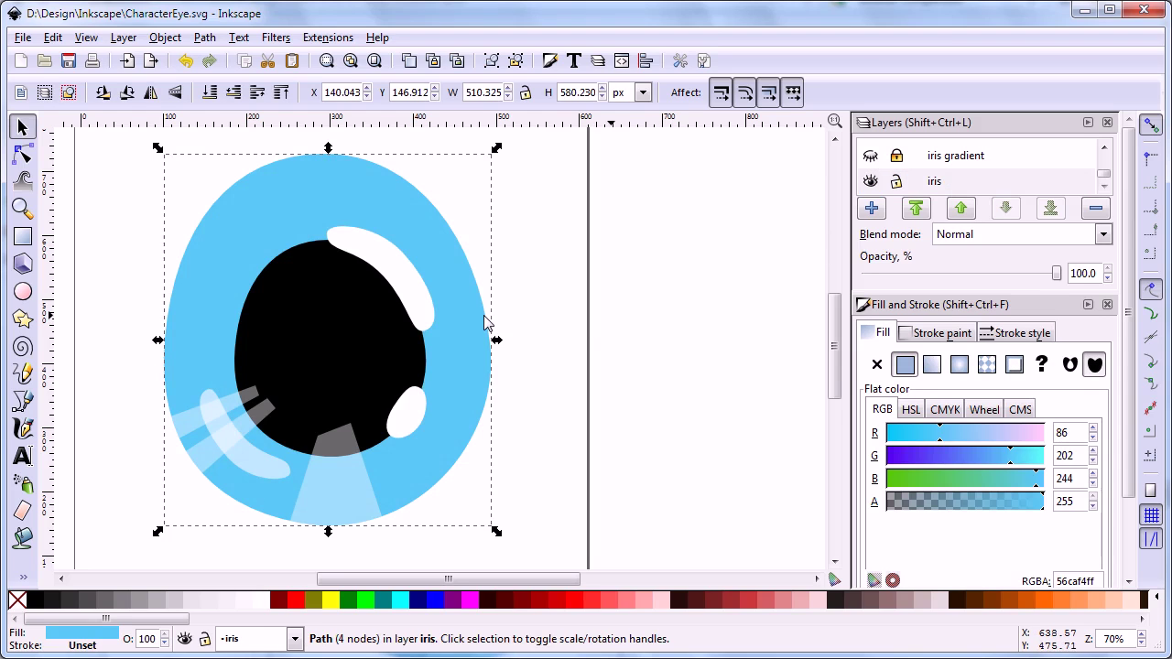
# Apply Filters > Shadows and Glows > Inner Glow to the iris path for a soft yellowish edge
pyautogui.click(271, 38)
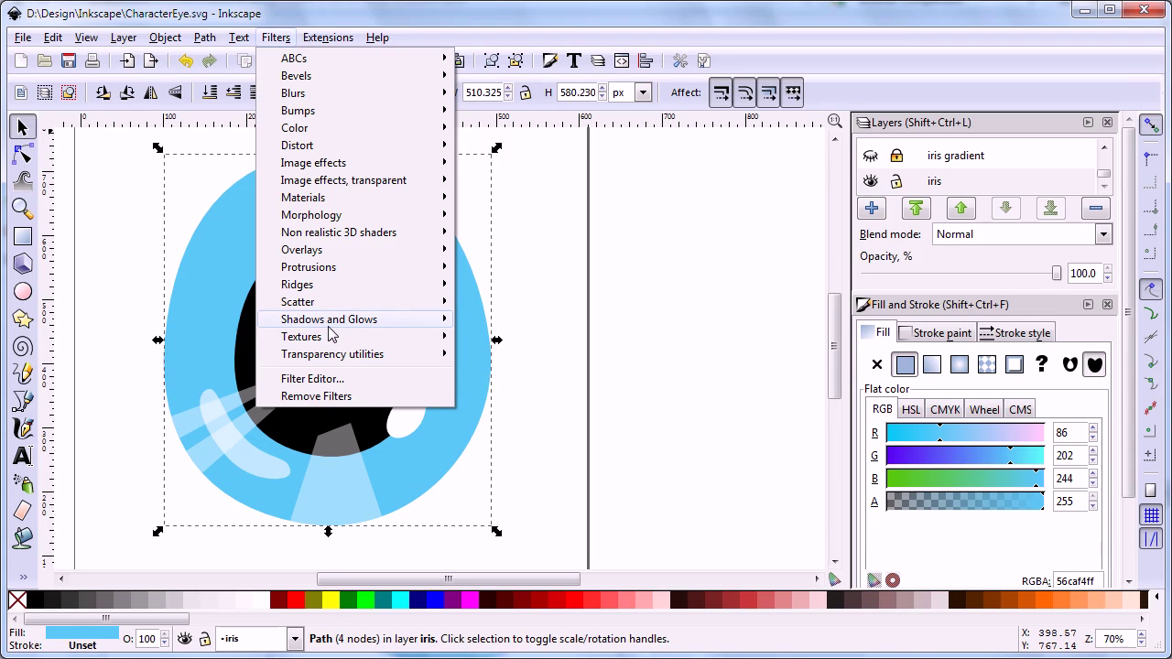
pyautogui.moveTo(331, 320)
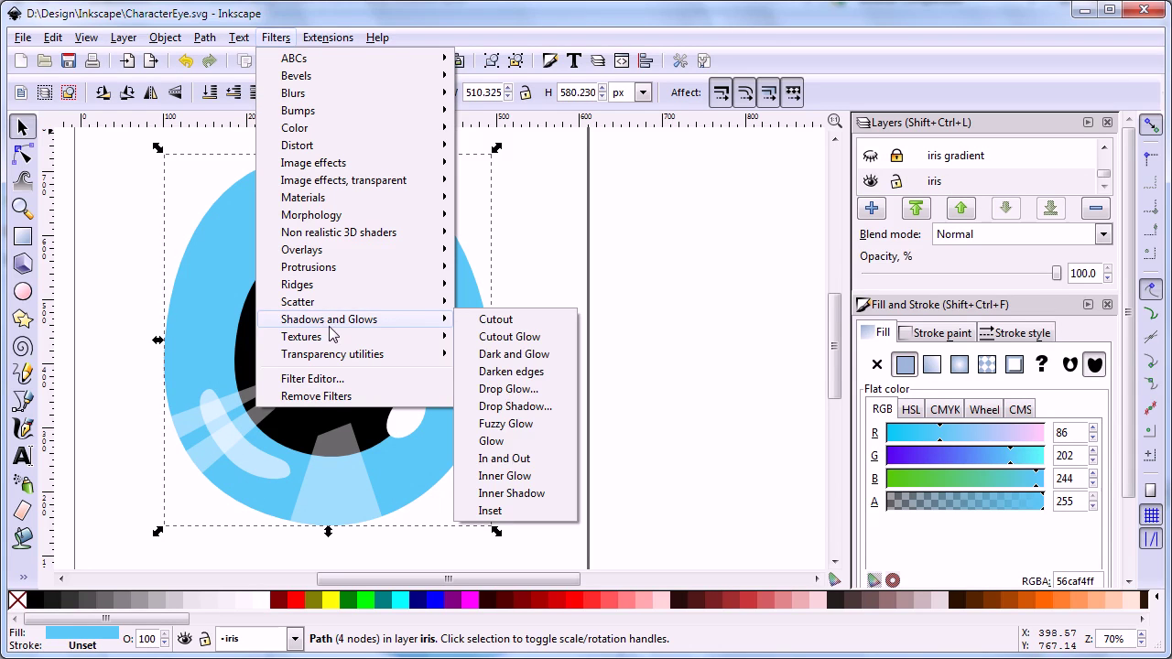
pyautogui.click(499, 477)
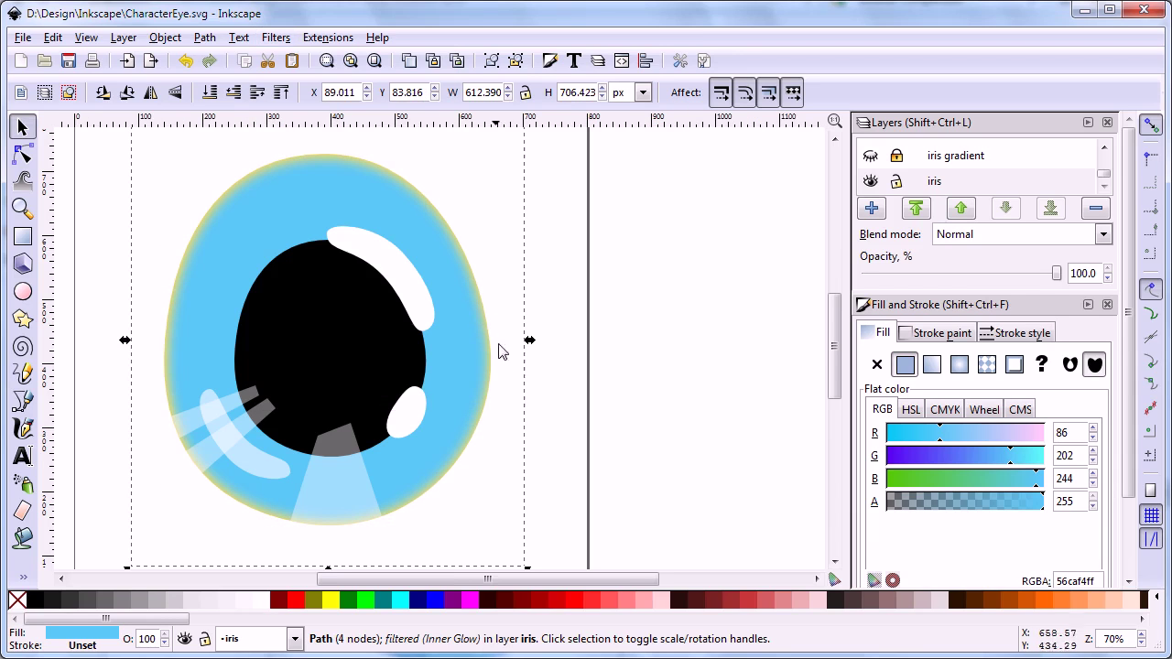
pyautogui.click(276, 40)
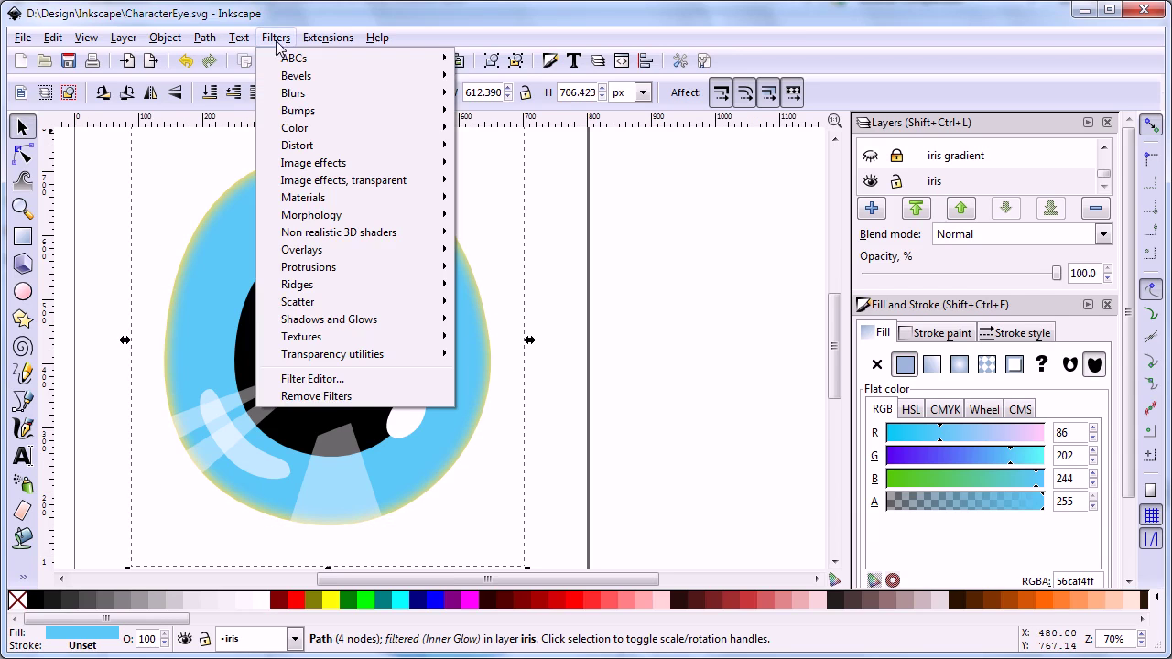
# In the Filter Editor, raise filter3841's Gaussian Blur standard deviation from 10.0 to 24.9
pyautogui.click(312, 378)
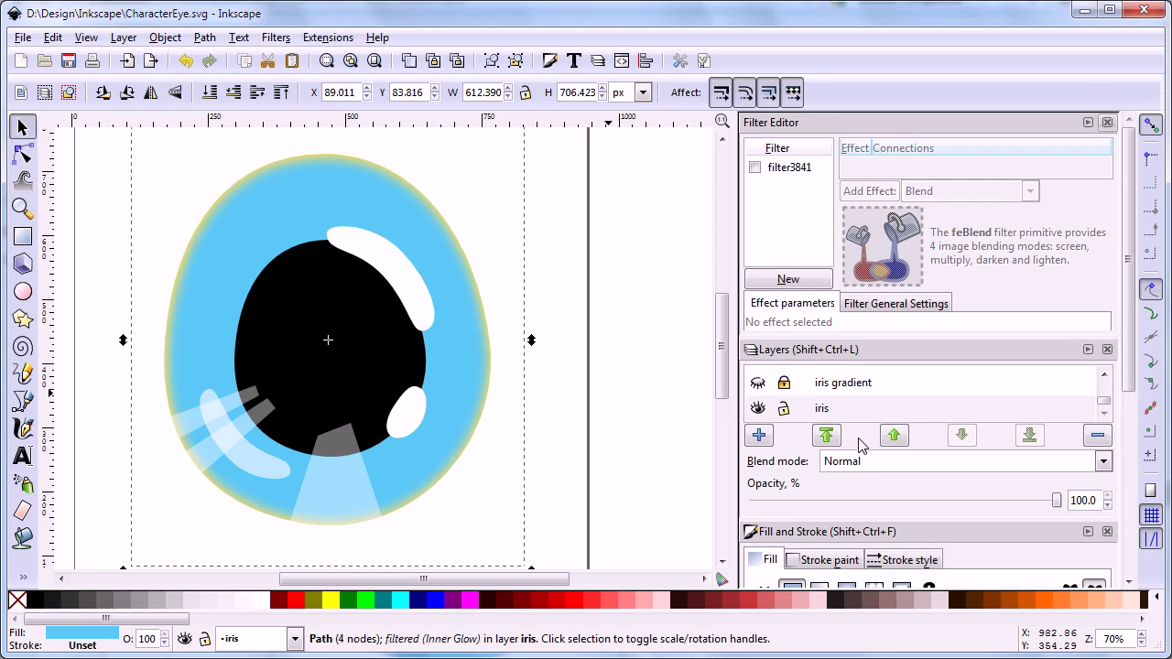
pyautogui.click(793, 169)
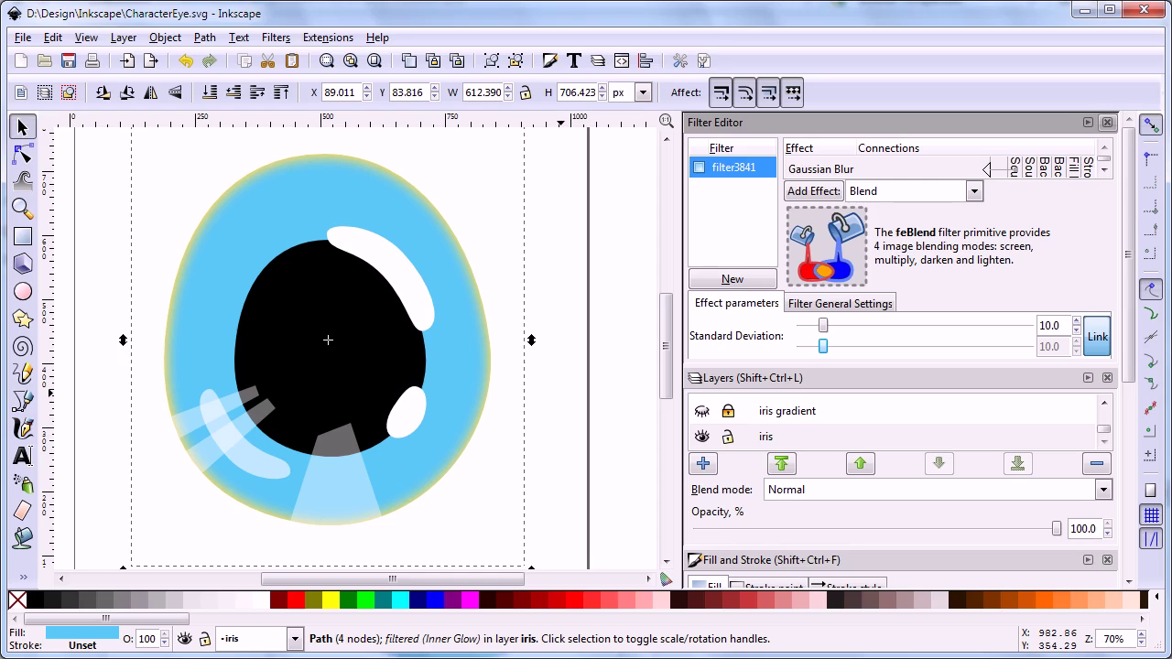
pyautogui.moveTo(849, 371); pyautogui.dragTo(862, 541)
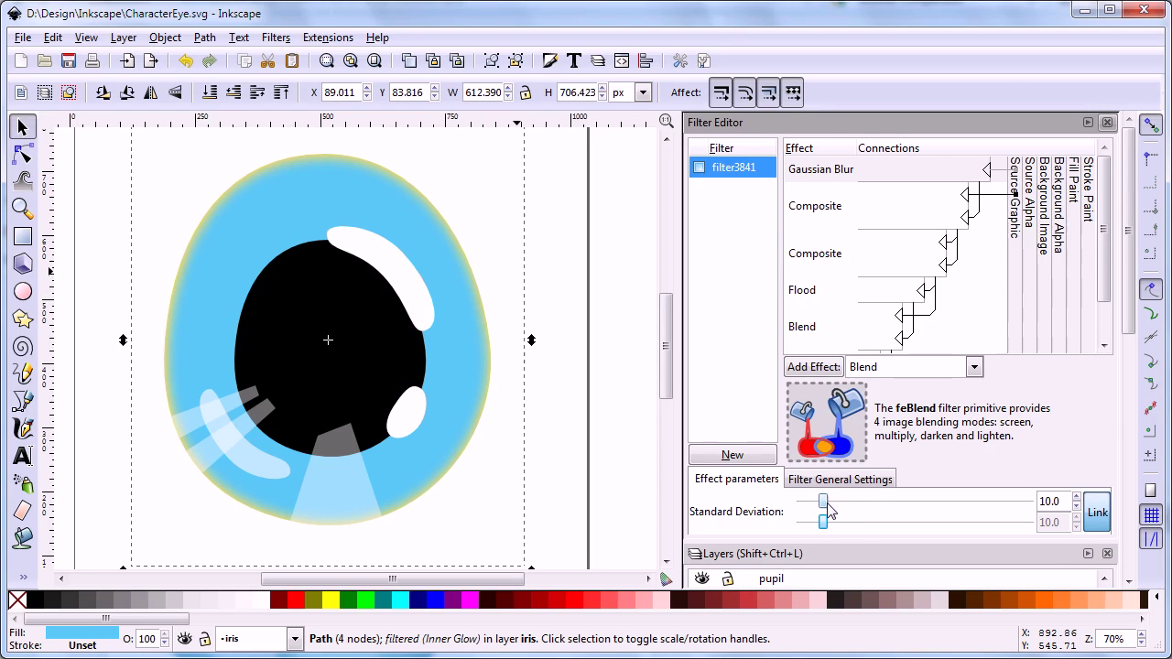
pyautogui.moveTo(823, 518); pyautogui.dragTo(857, 510)
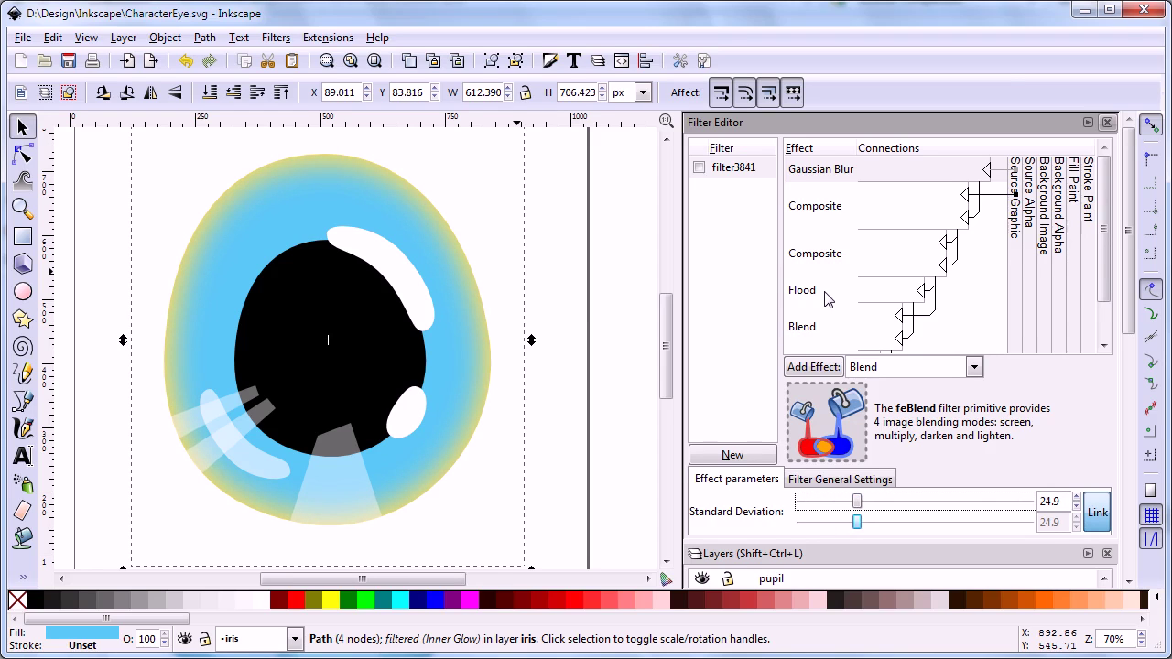
# Make the inner glow's flood colour black and set its Blend mode to Multiply
pyautogui.click(815, 293)
pyautogui.click(899, 505)
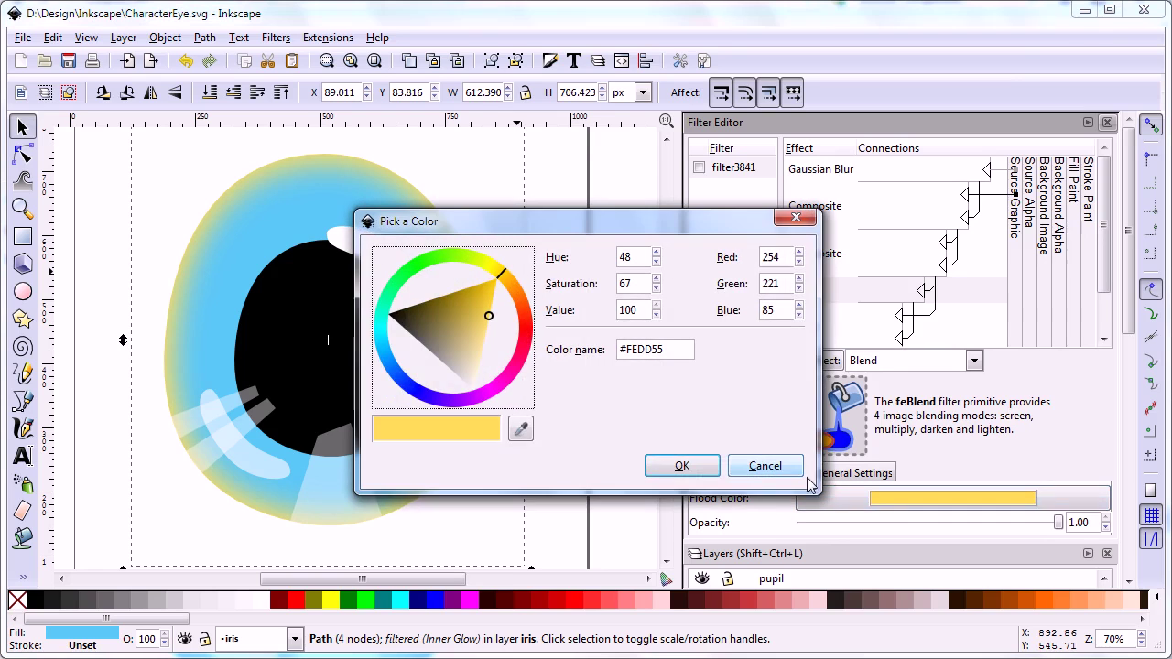
pyautogui.click(390, 315)
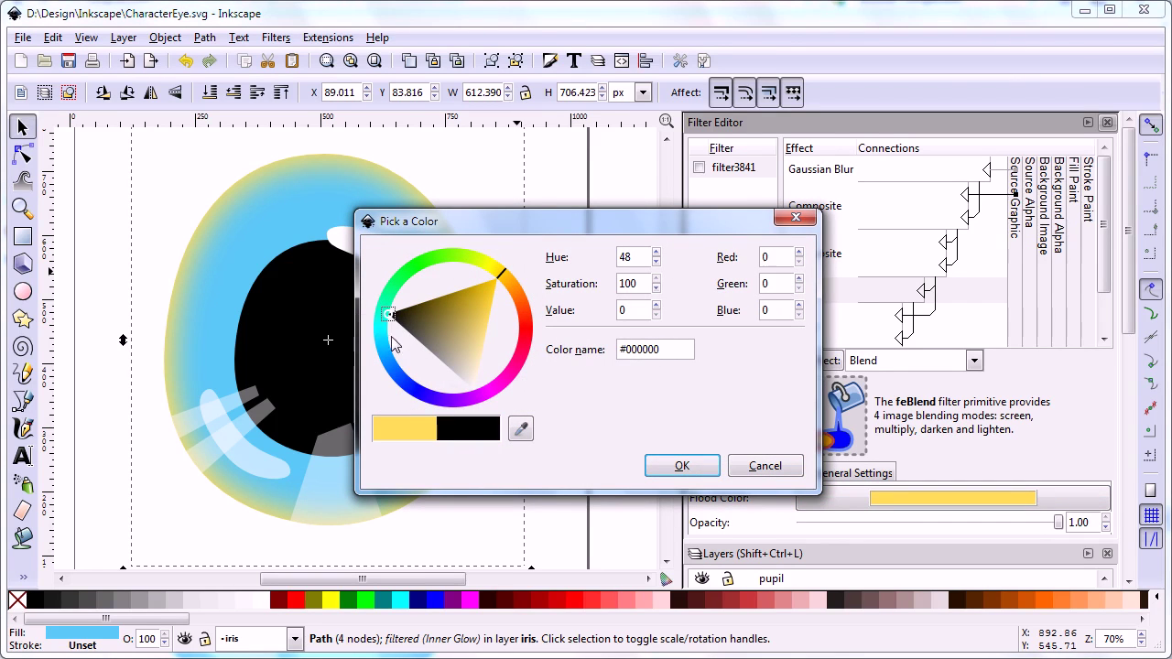
pyautogui.click(682, 466)
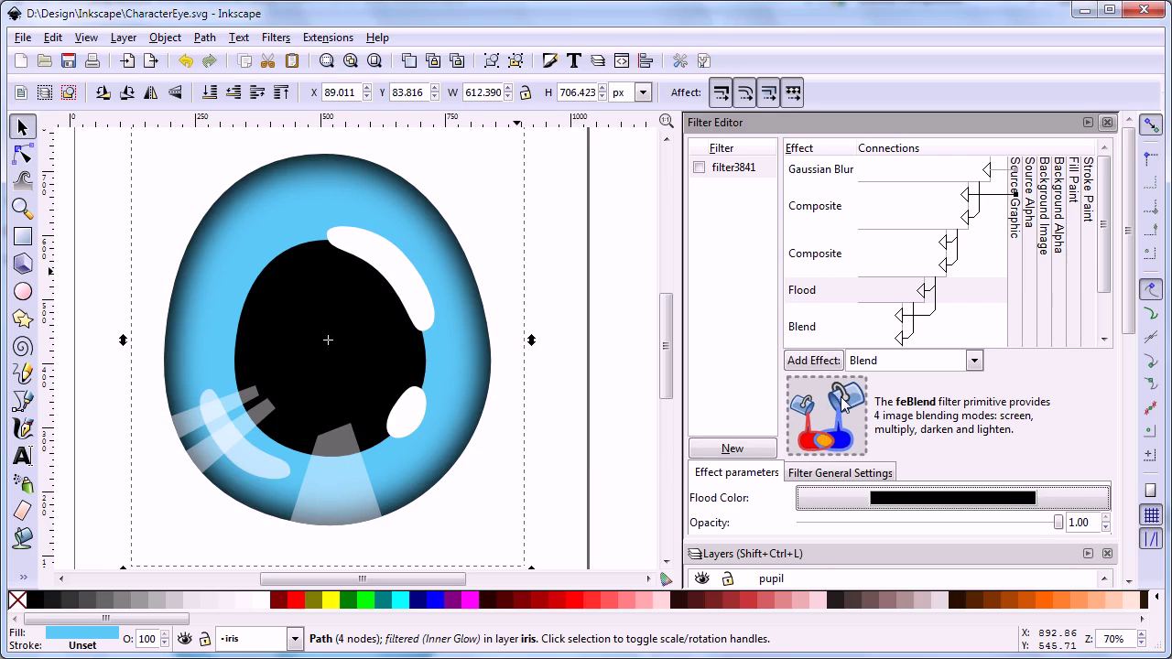
pyautogui.click(821, 331)
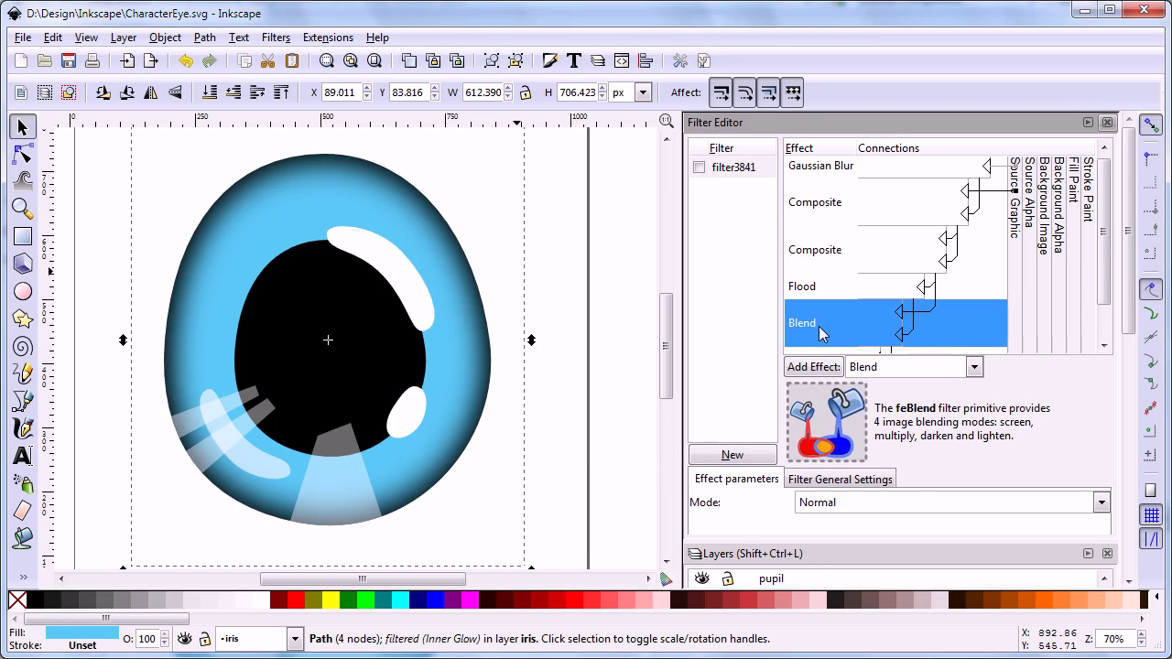
pyautogui.click(1101, 503)
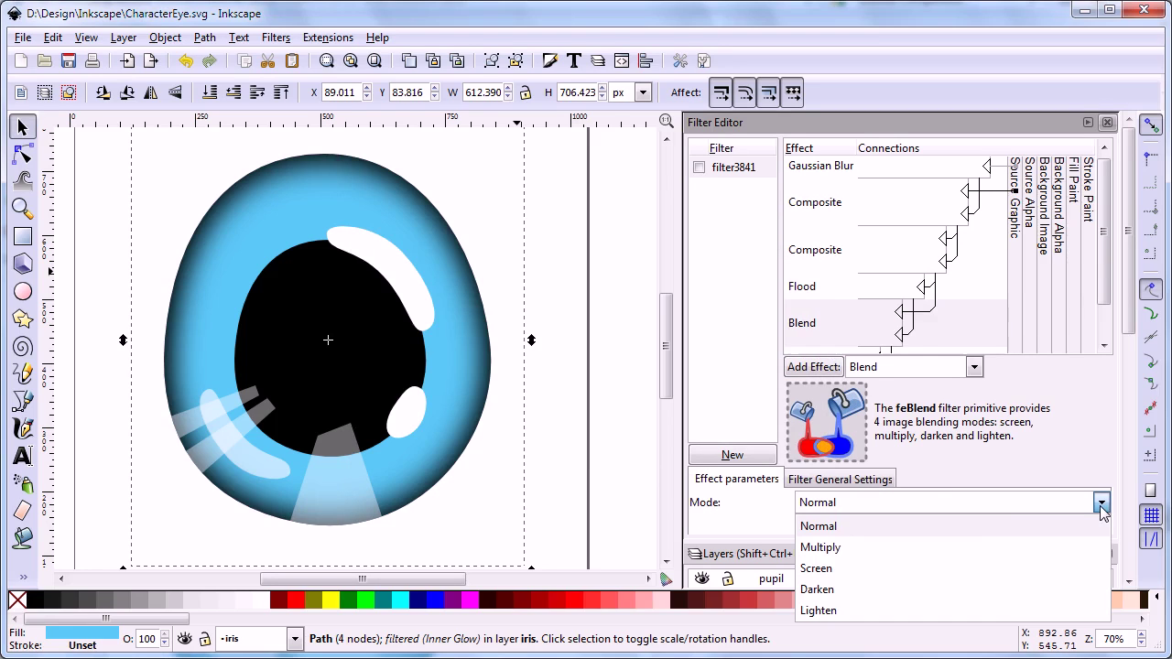
pyautogui.click(838, 547)
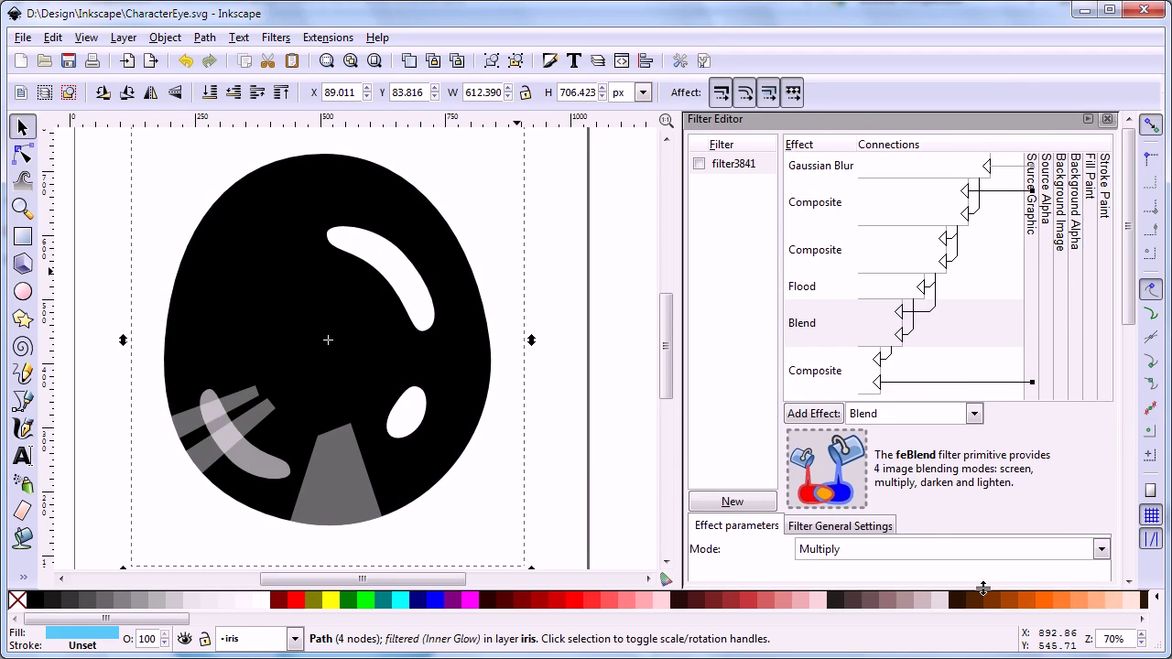
# Lower the glow's Flood opacity from 1.00 to 0.05
pyautogui.click(835, 234)
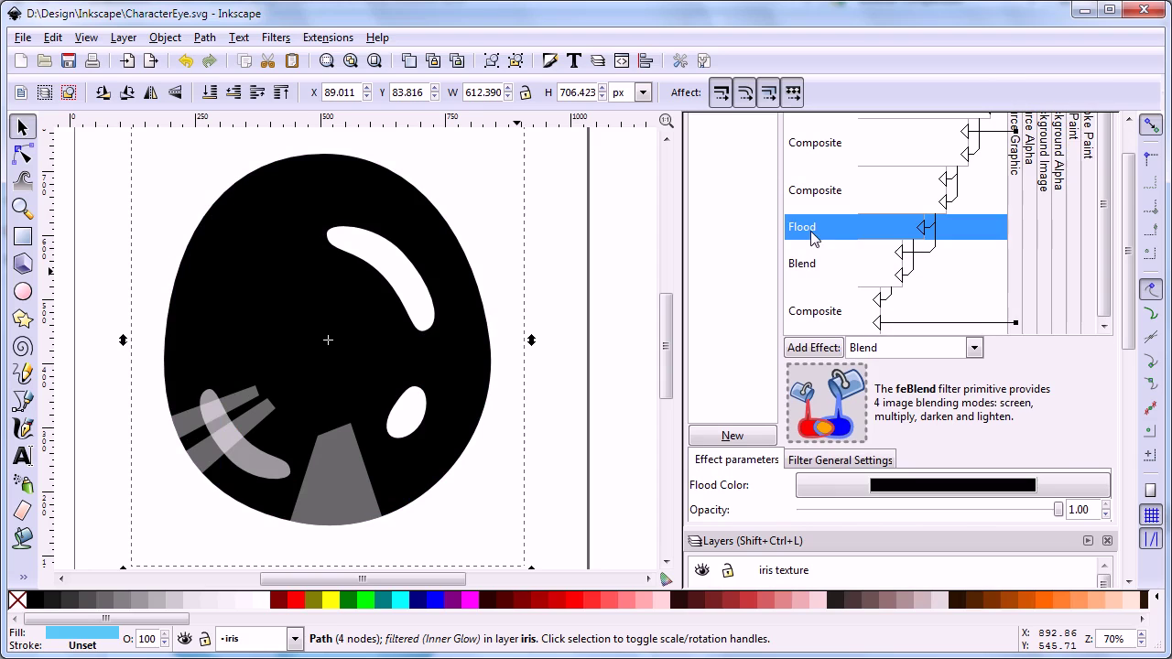
pyautogui.moveTo(1059, 511); pyautogui.dragTo(812, 510)
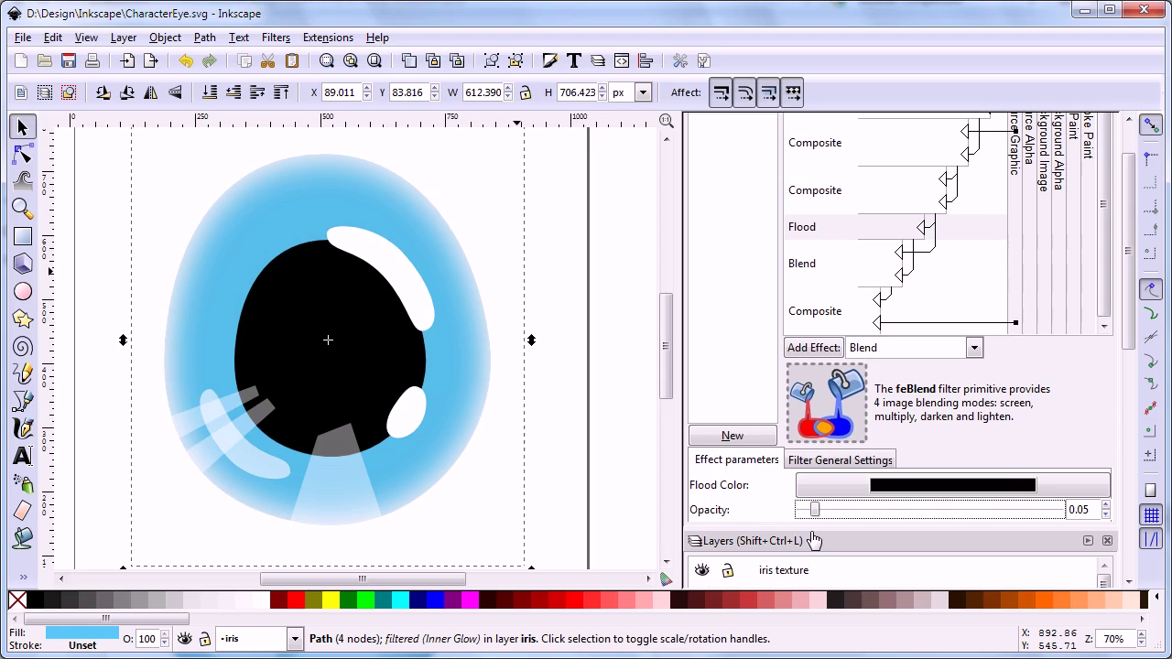
pyautogui.moveTo(811, 525); pyautogui.dragTo(811, 476)
pyautogui.scroll(-4, 810, 476)
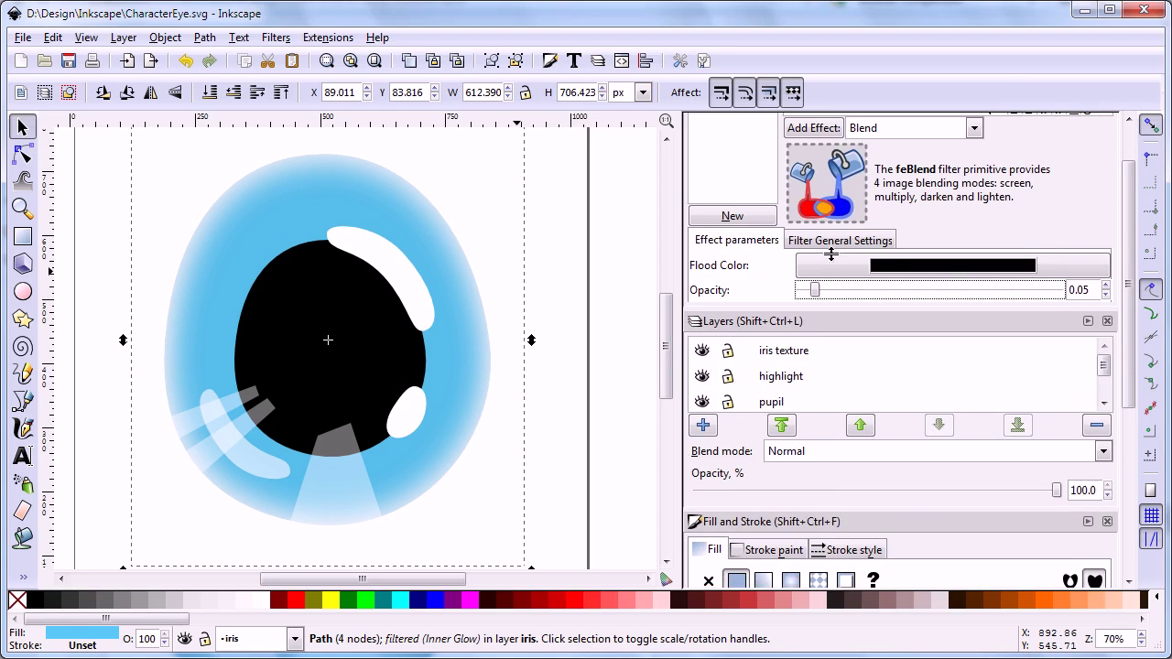
pyautogui.moveTo(1106, 375); pyautogui.dragTo(1106, 392)
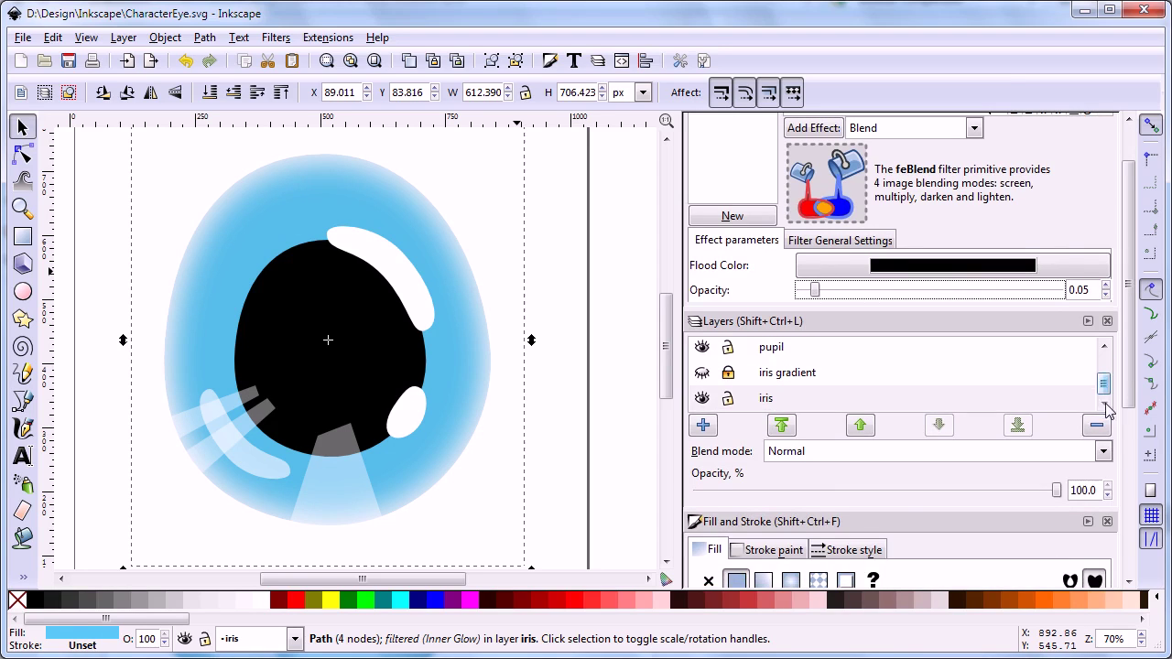
# Unhide iris gradient, save, and scale the whole eye to about 187 × 210 px at top-left
pyautogui.click(703, 376)
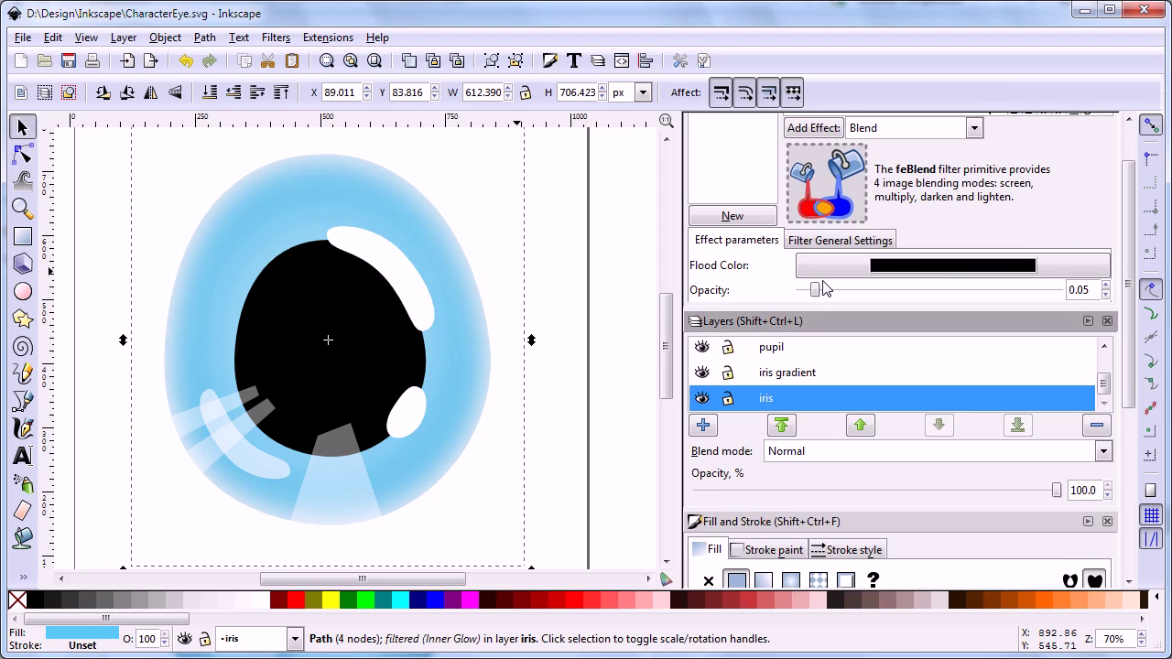
pyautogui.hotkey('ctrl', 's')
pyautogui.hotkey('ctrl', 's')
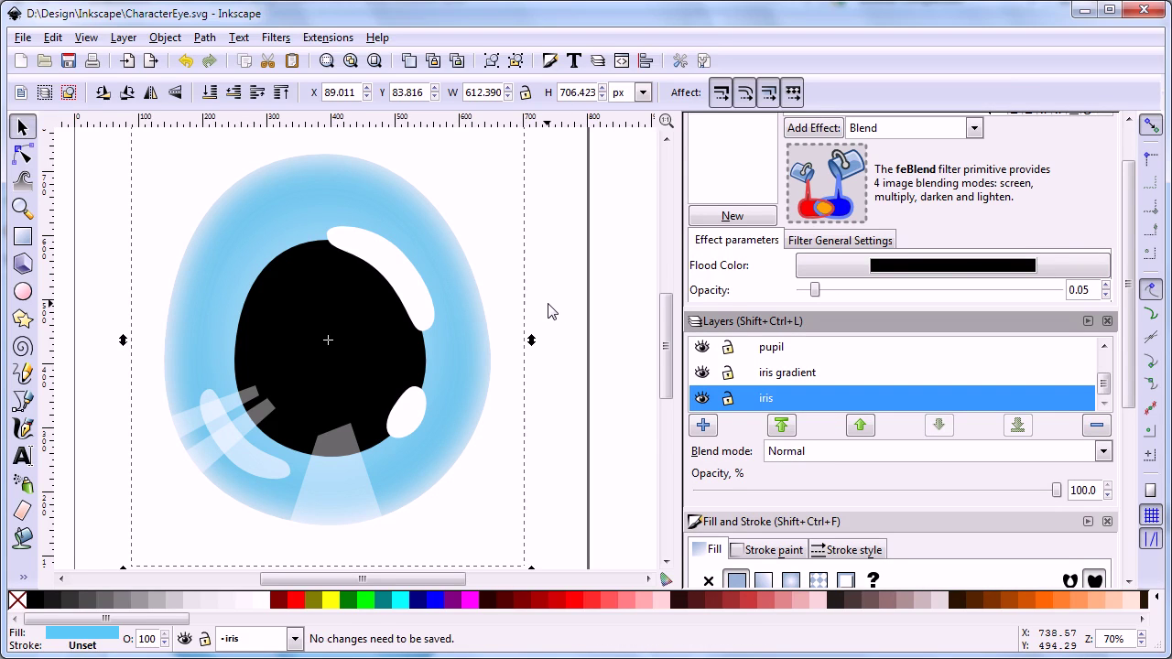
pyautogui.click(577, 387)
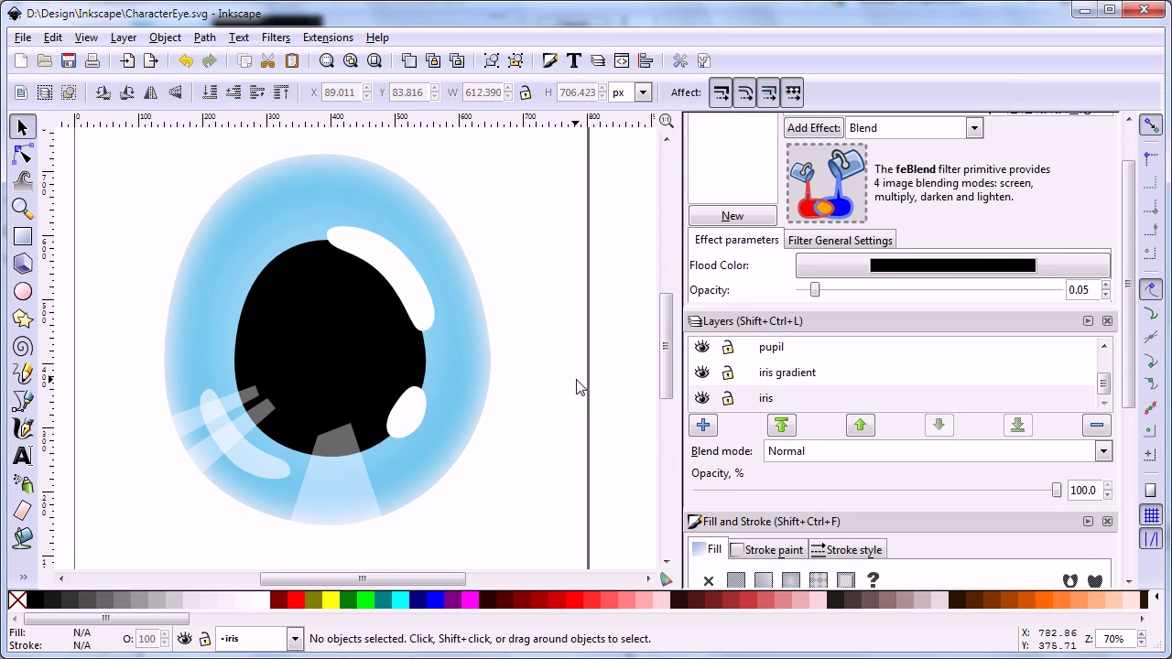
pyautogui.keyDown('ctrl'); pyautogui.scroll(-2, 569, 388); pyautogui.keyUp('ctrl')
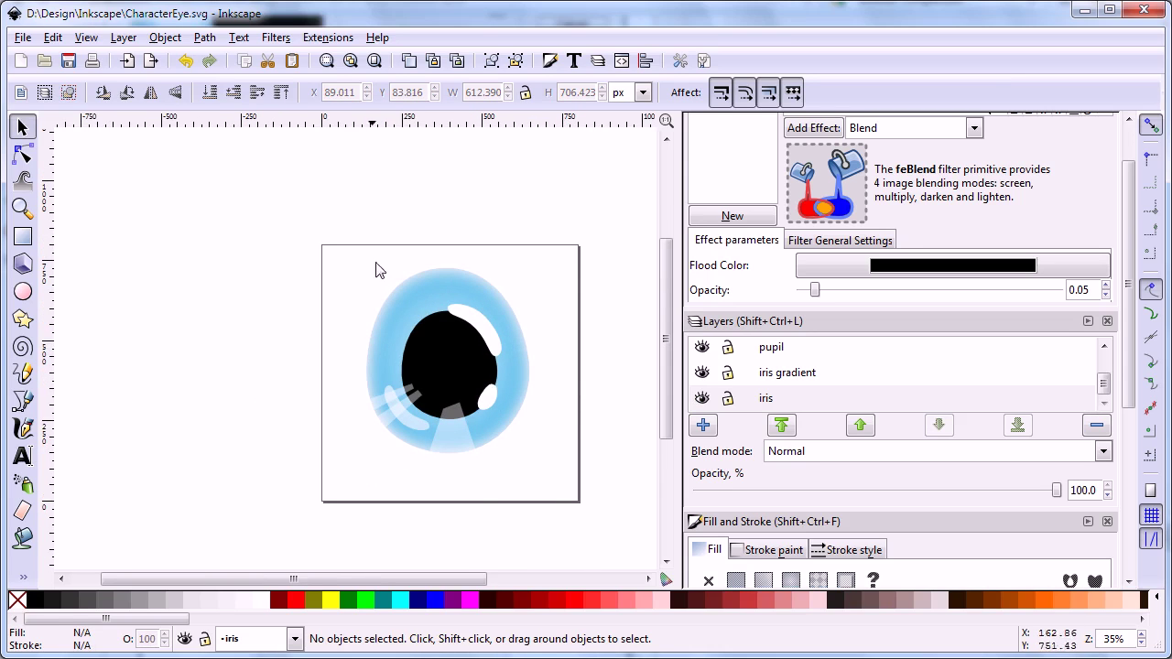
pyautogui.moveTo(276, 212); pyautogui.dragTo(431, 337)
# Draw a 460 × 502.857 px ellipse below the small eye and nudge it upward
pyautogui.click(469, 412)
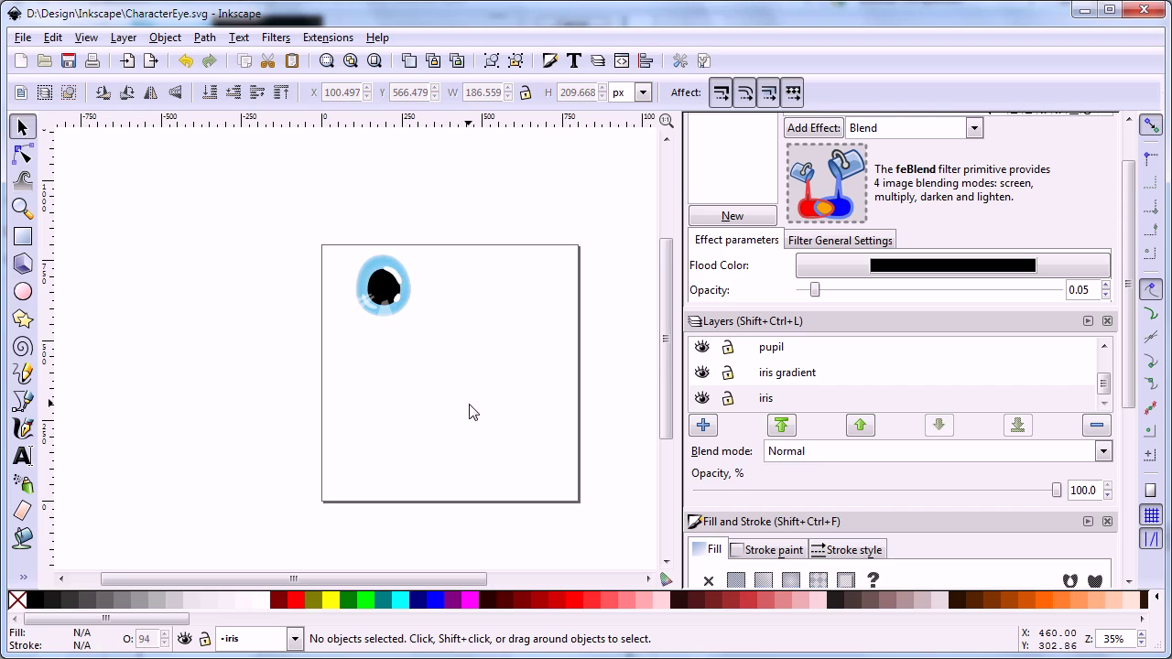
pyautogui.click(25, 293)
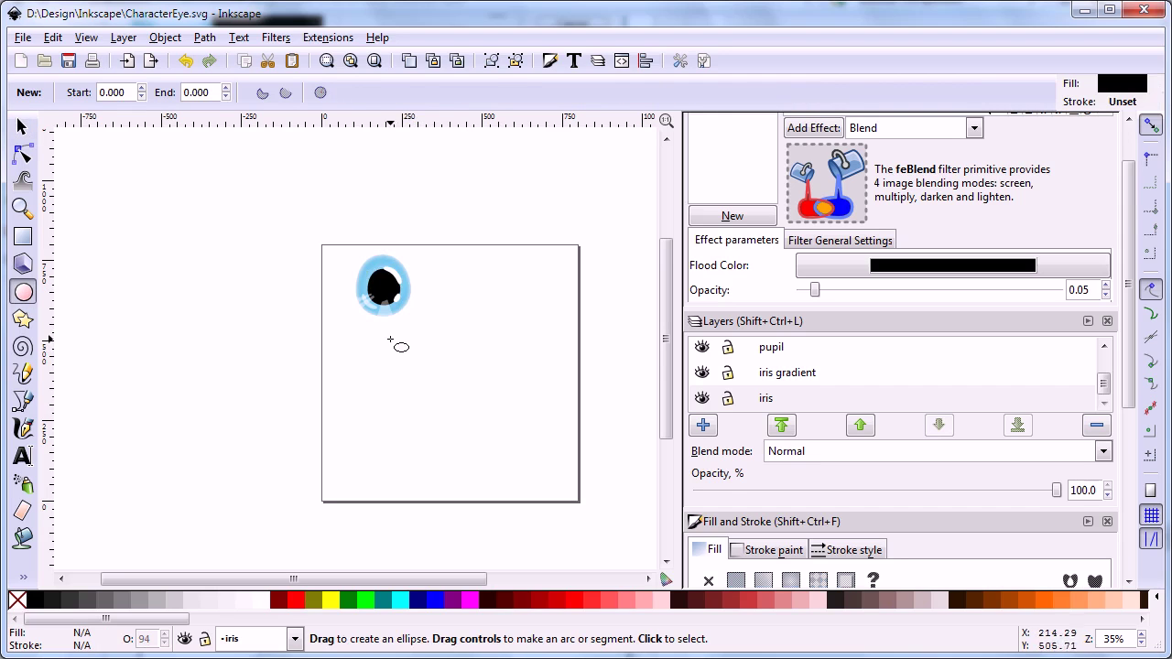
pyautogui.moveTo(390, 339); pyautogui.dragTo(538, 502)
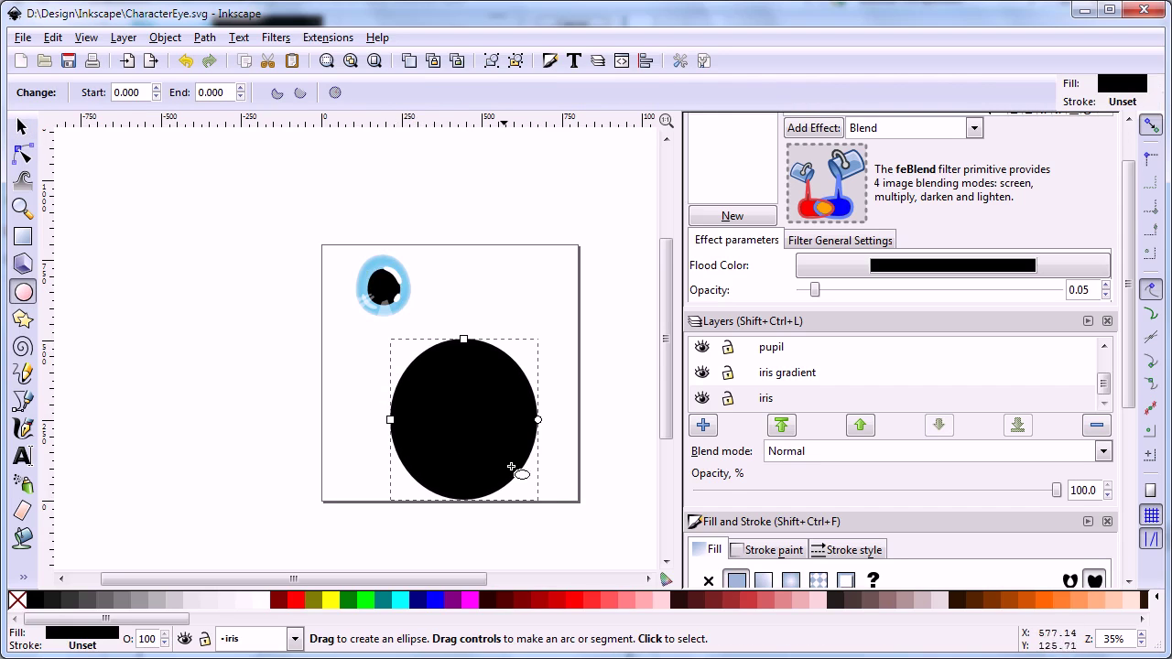
pyautogui.click(22, 126)
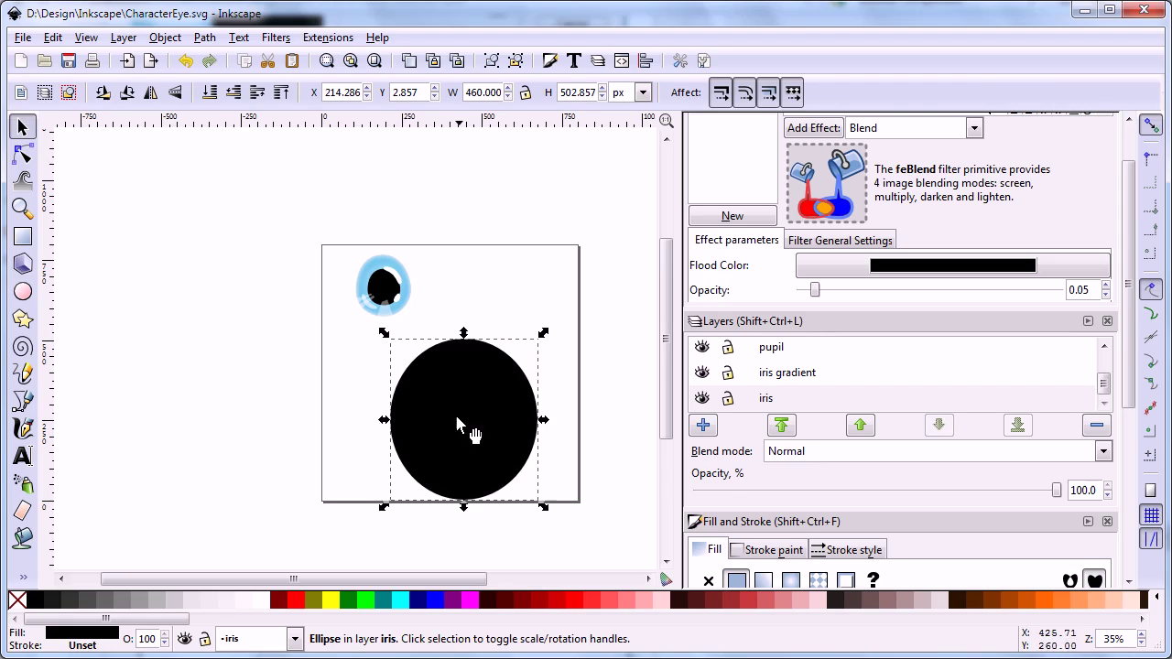
pyautogui.moveTo(458, 421); pyautogui.dragTo(463, 404)
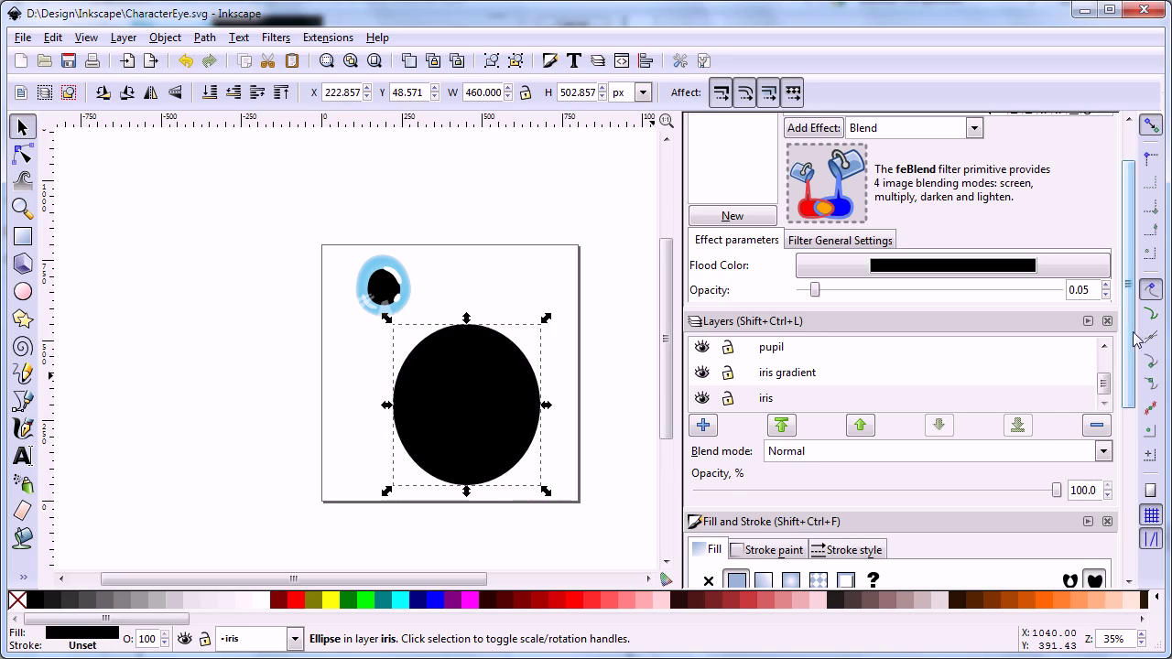
# Enter f7f6f0ff in the RGBA field to turn the black ellipse off-white
pyautogui.scroll(-5, 1087, 472)
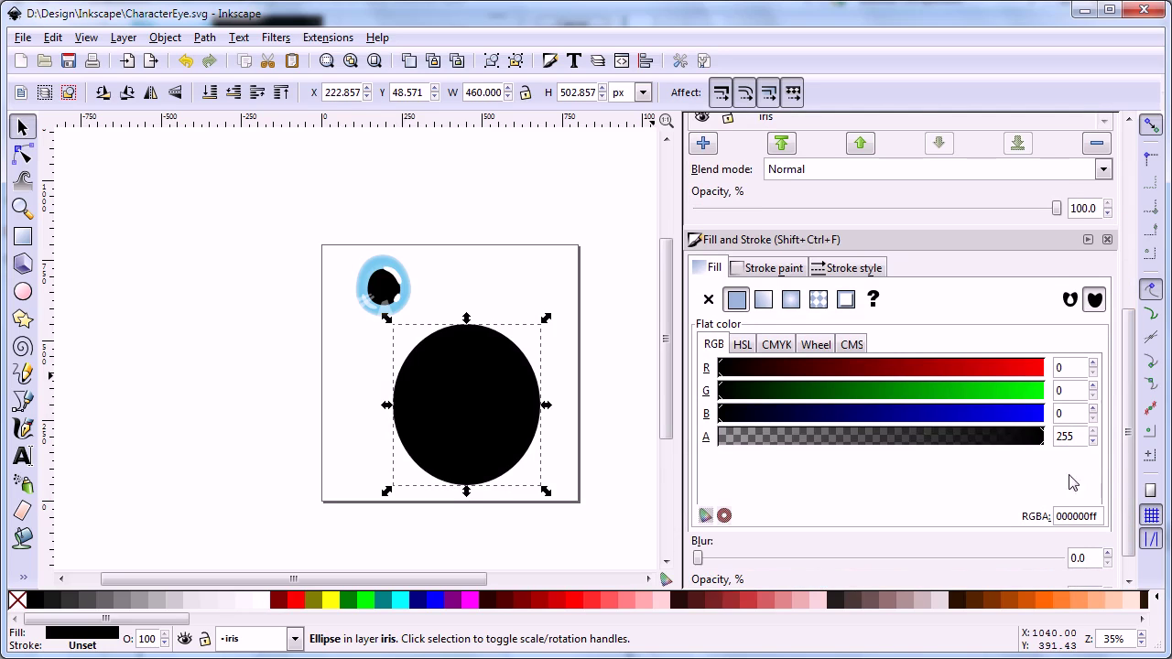
pyautogui.click(1080, 515)
pyautogui.write('f7f6ff')
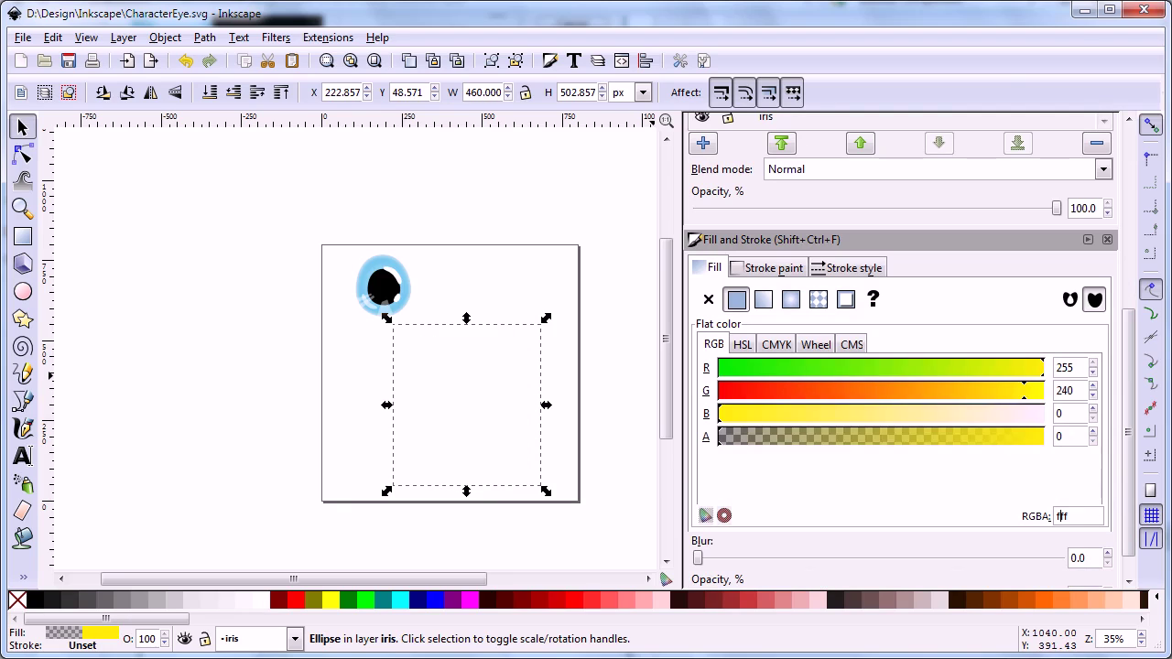
pyautogui.write('f7f6f0')
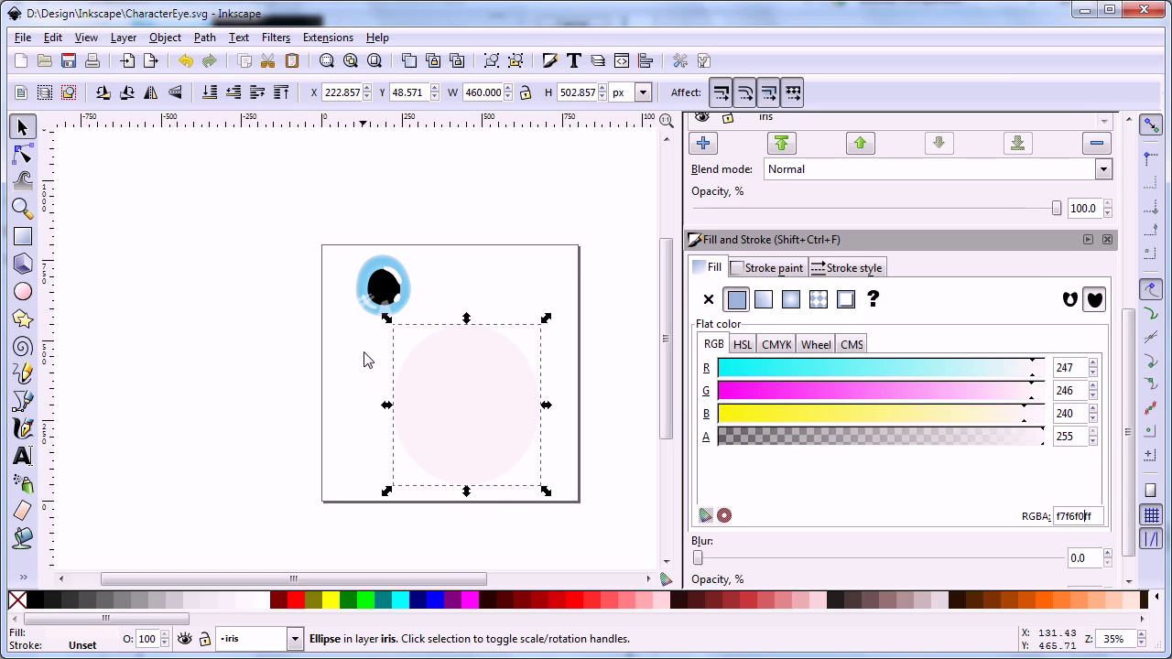
# With the Node tool, raise the ellipse's top and reshape its right side and bottom curve
pyautogui.click(22, 156)
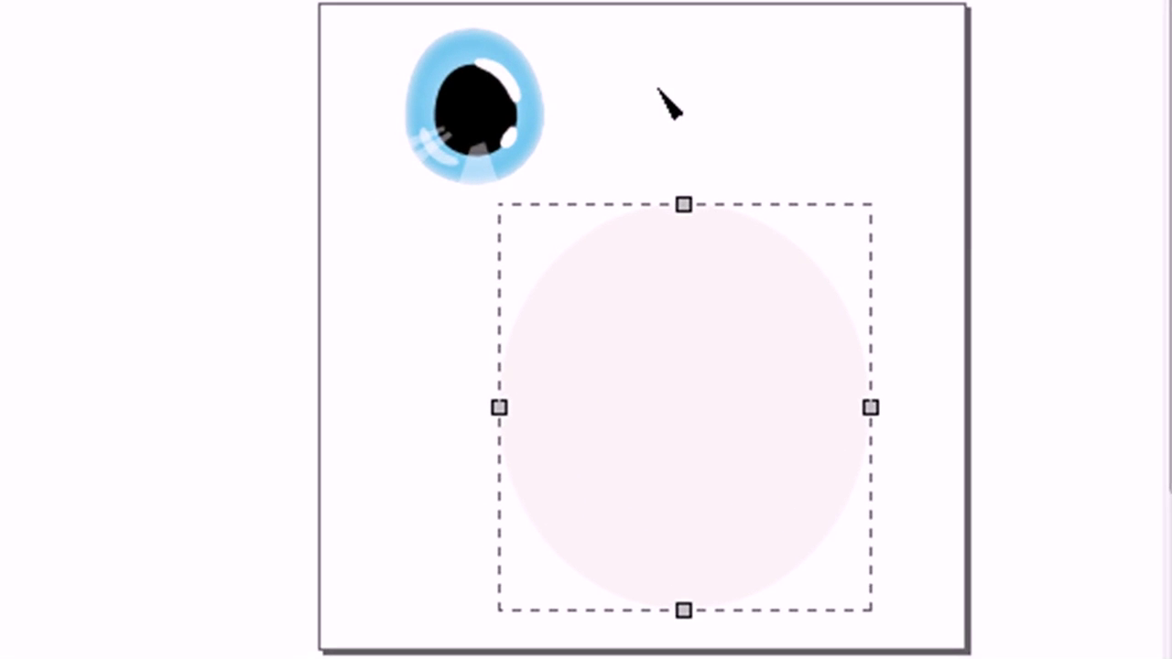
pyautogui.click(689, 208)
pyautogui.moveTo(684, 204); pyautogui.dragTo(688, 184)
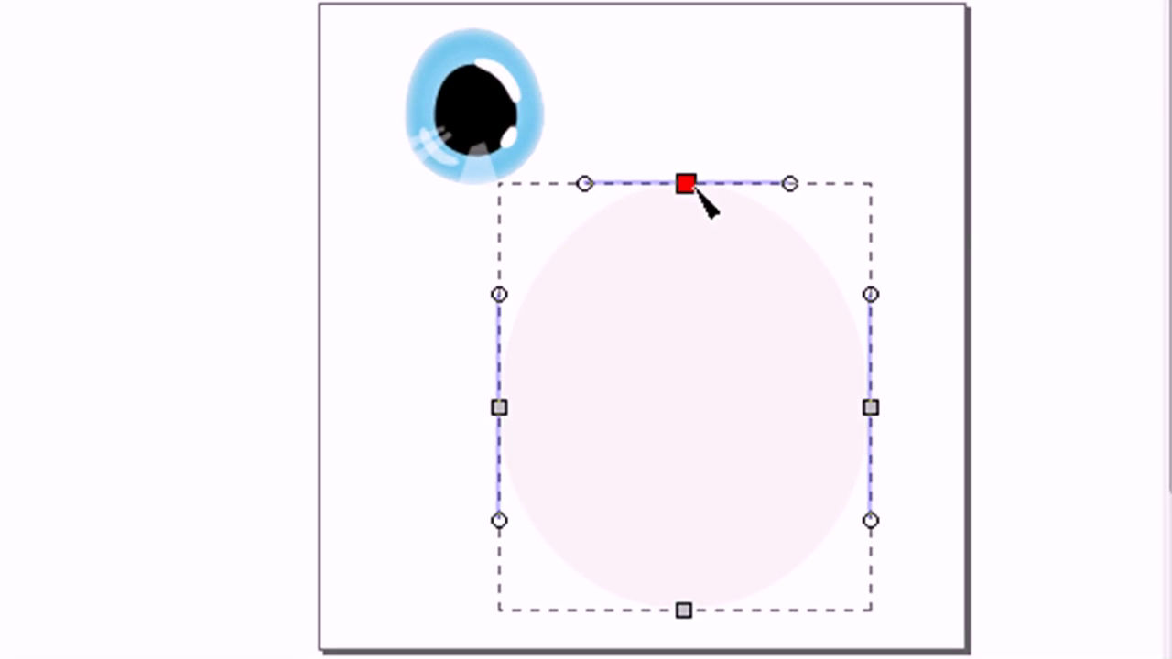
pyautogui.moveTo(869, 407)
pyautogui.mouseDown()
pyautogui.moveTo(877, 381)
pyautogui.moveTo(873, 407)
pyautogui.mouseUp()
pyautogui.moveTo(874, 295); pyautogui.dragTo(854, 290)
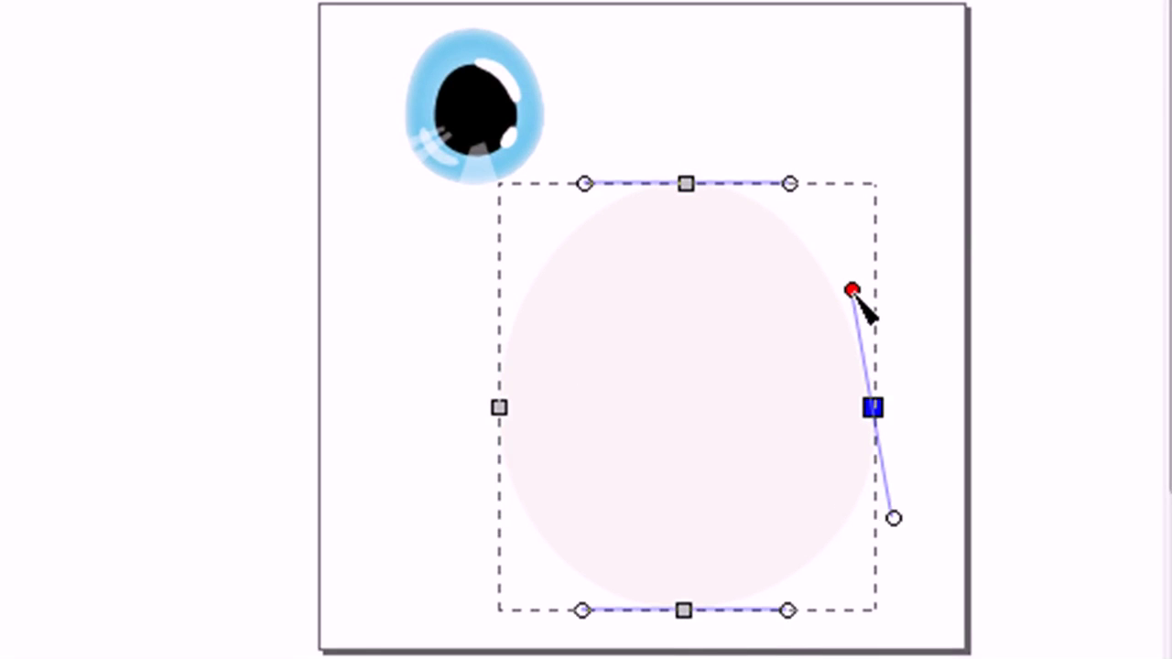
pyautogui.moveTo(684, 610); pyautogui.dragTo(652, 608)
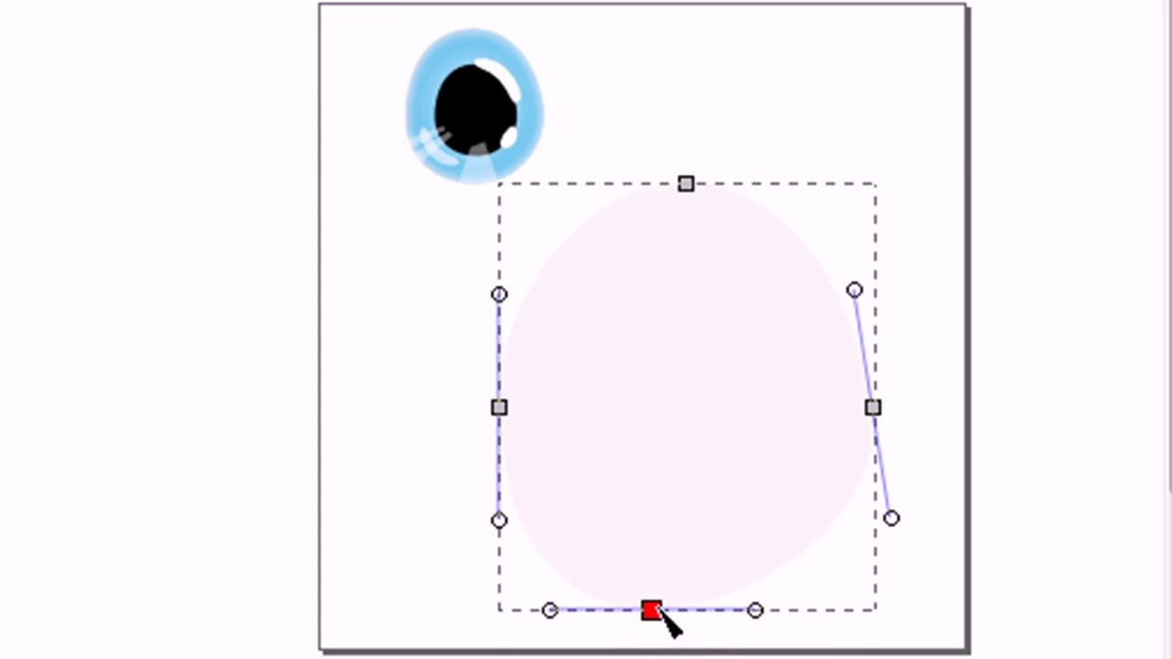
pyautogui.moveTo(756, 608); pyautogui.dragTo(774, 635)
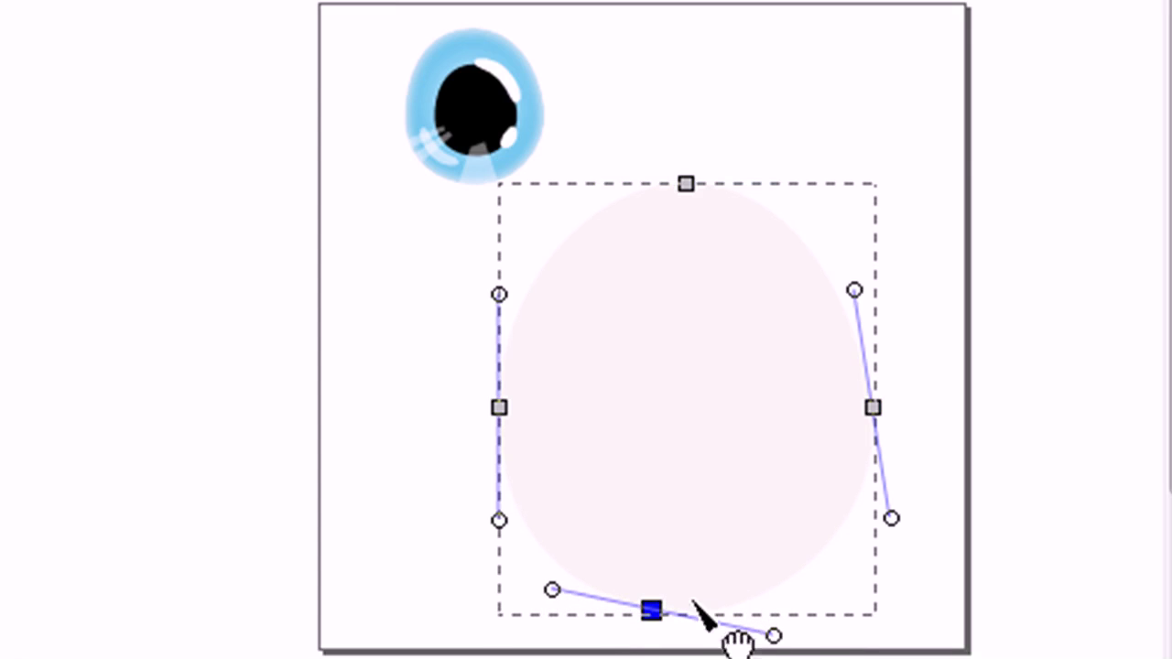
# Reshape the left side curve and nudge the left and right nodes upward
pyautogui.click(512, 307)
pyautogui.click(499, 408)
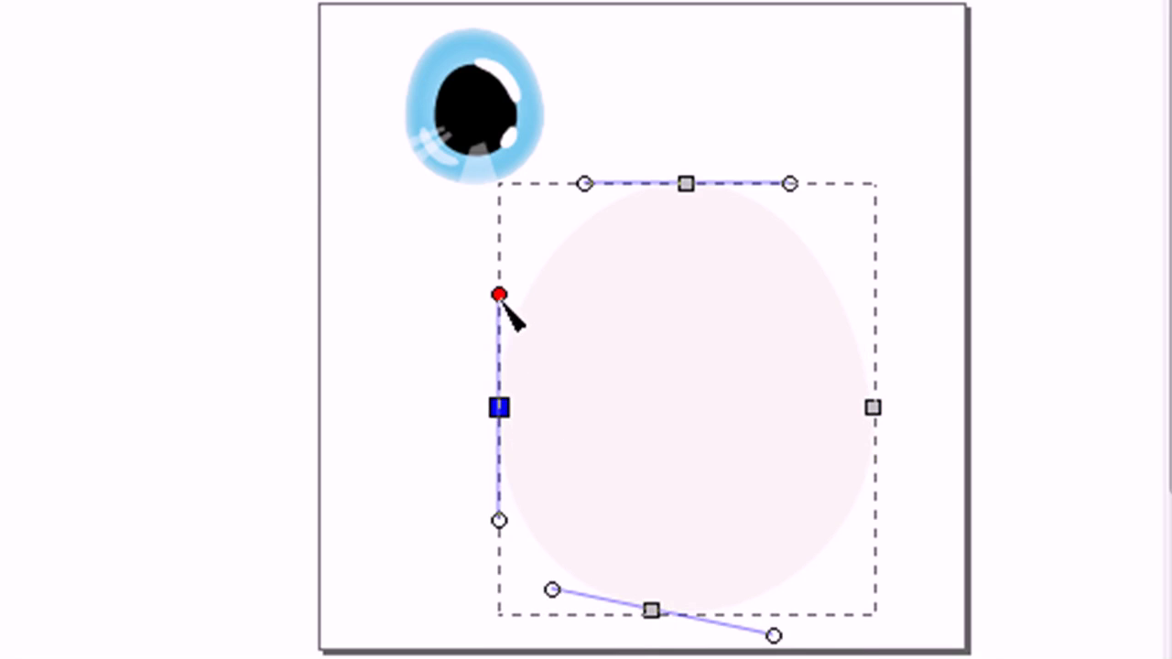
pyautogui.moveTo(498, 293); pyautogui.dragTo(514, 287)
pyautogui.moveTo(506, 412); pyautogui.dragTo(497, 385)
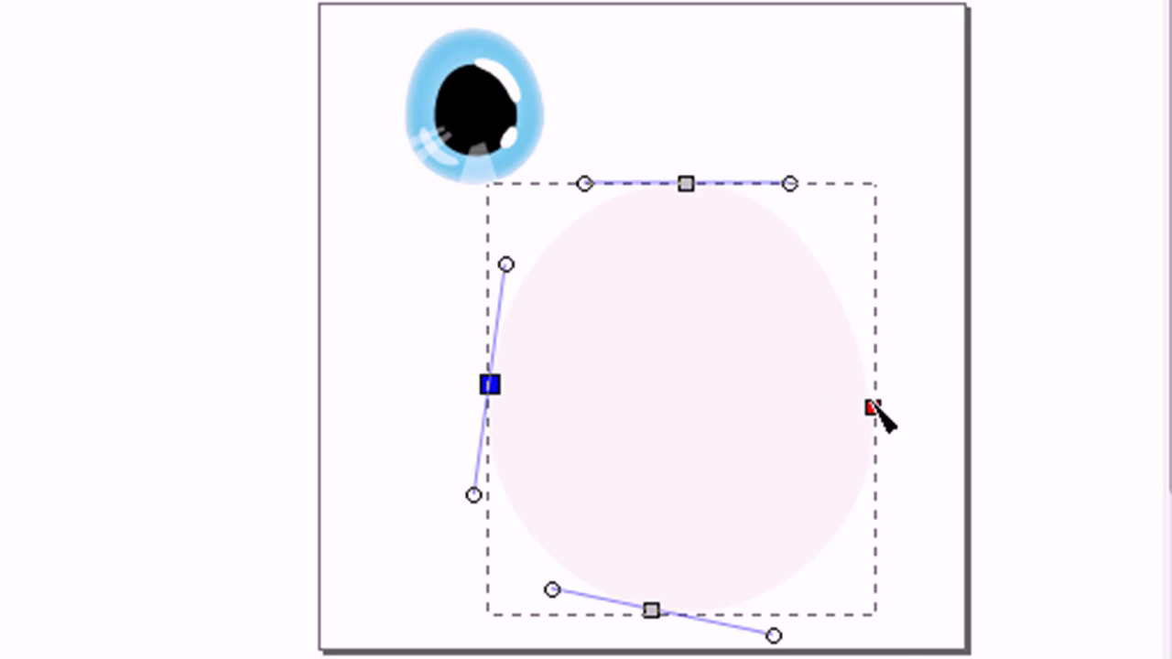
pyautogui.moveTo(872, 409); pyautogui.dragTo(871, 397)
pyautogui.click(946, 427)
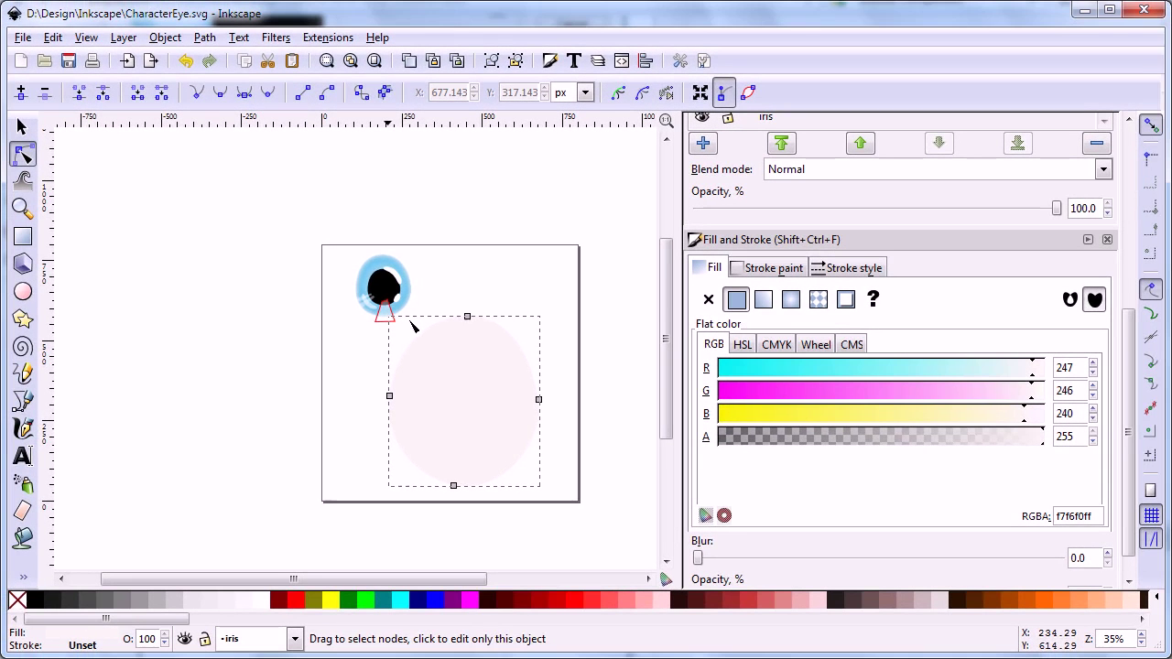
# Apply Filters > Inner Glow to the off-white eyeball shape
pyautogui.click(23, 126)
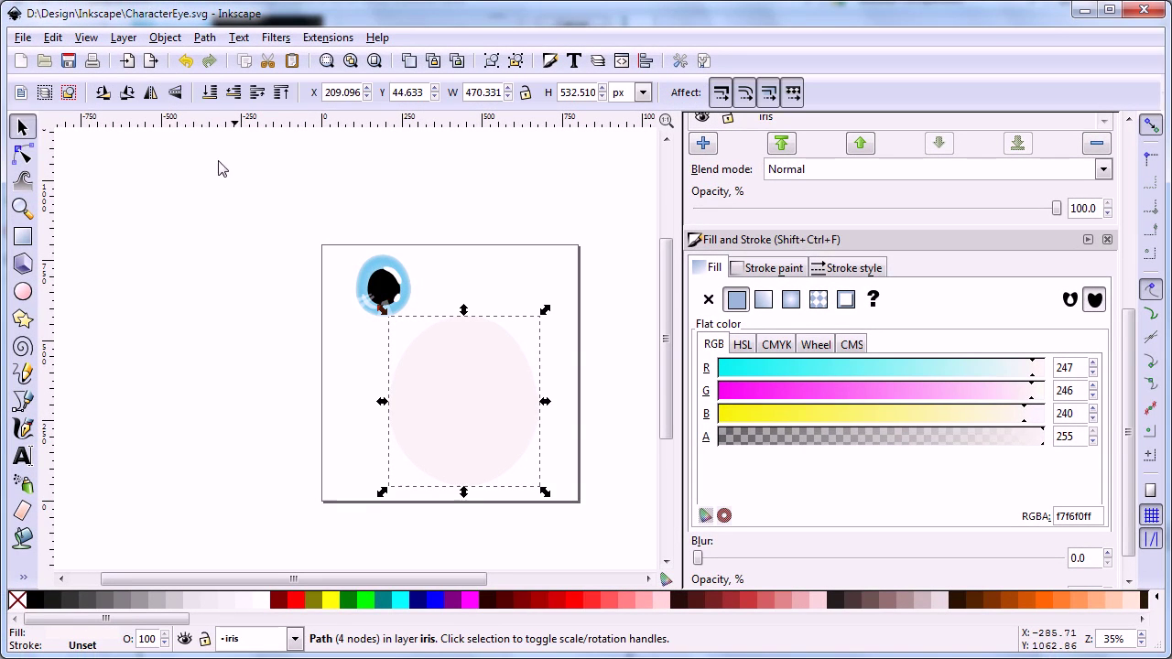
pyautogui.click(276, 38)
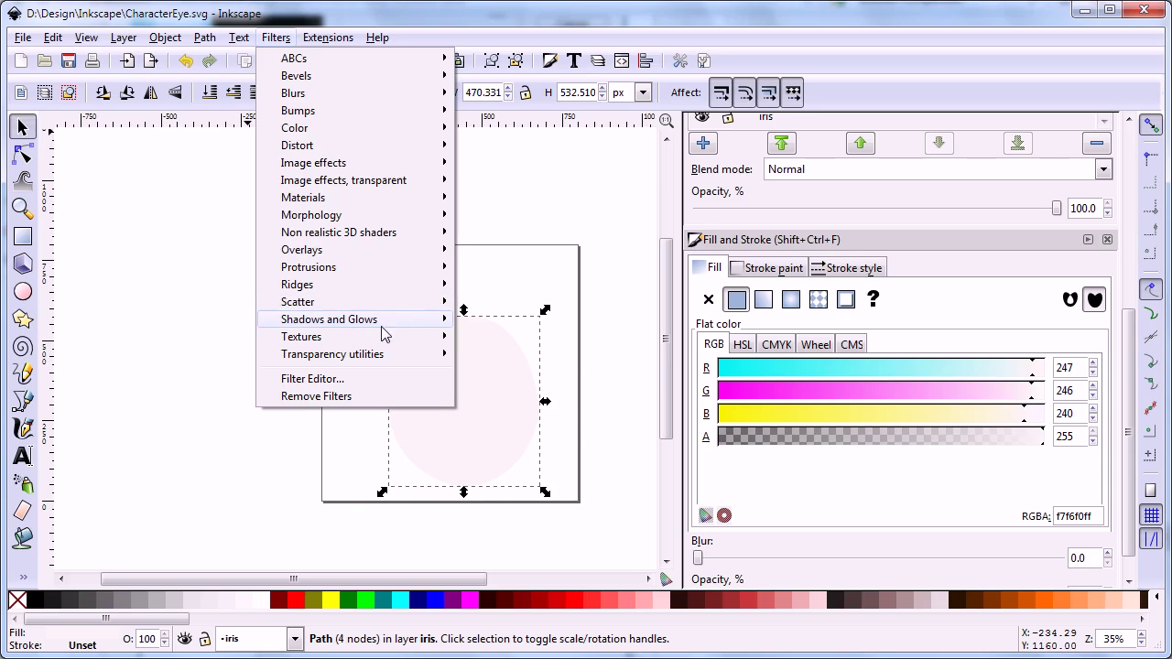
pyautogui.moveTo(384, 327)
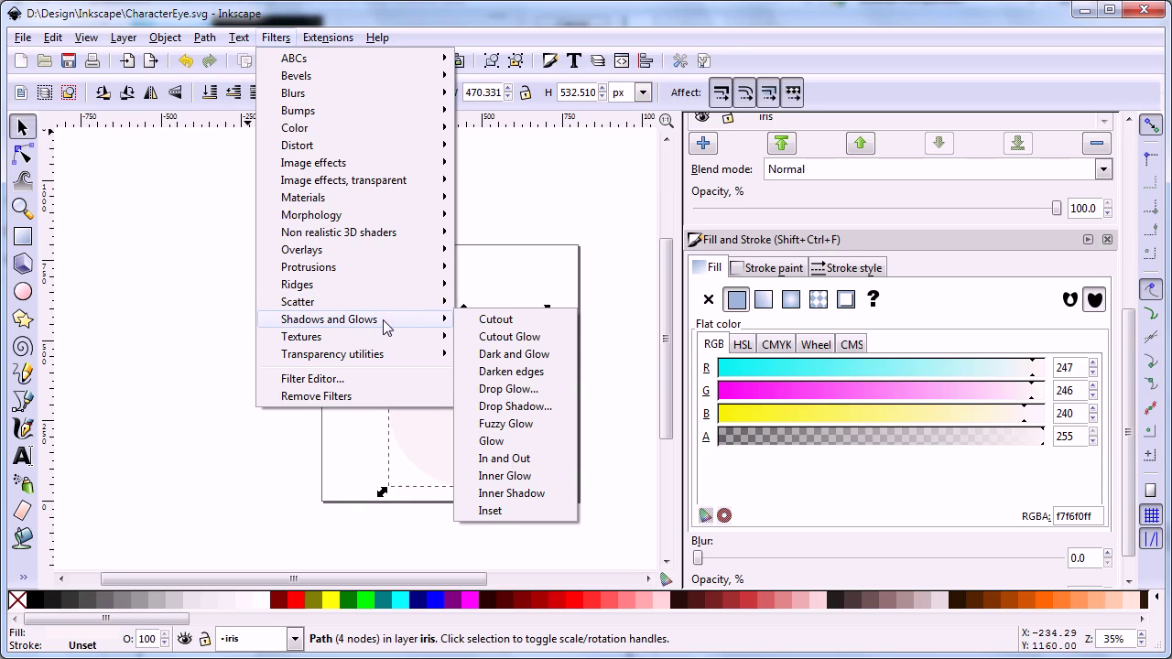
pyautogui.click(497, 476)
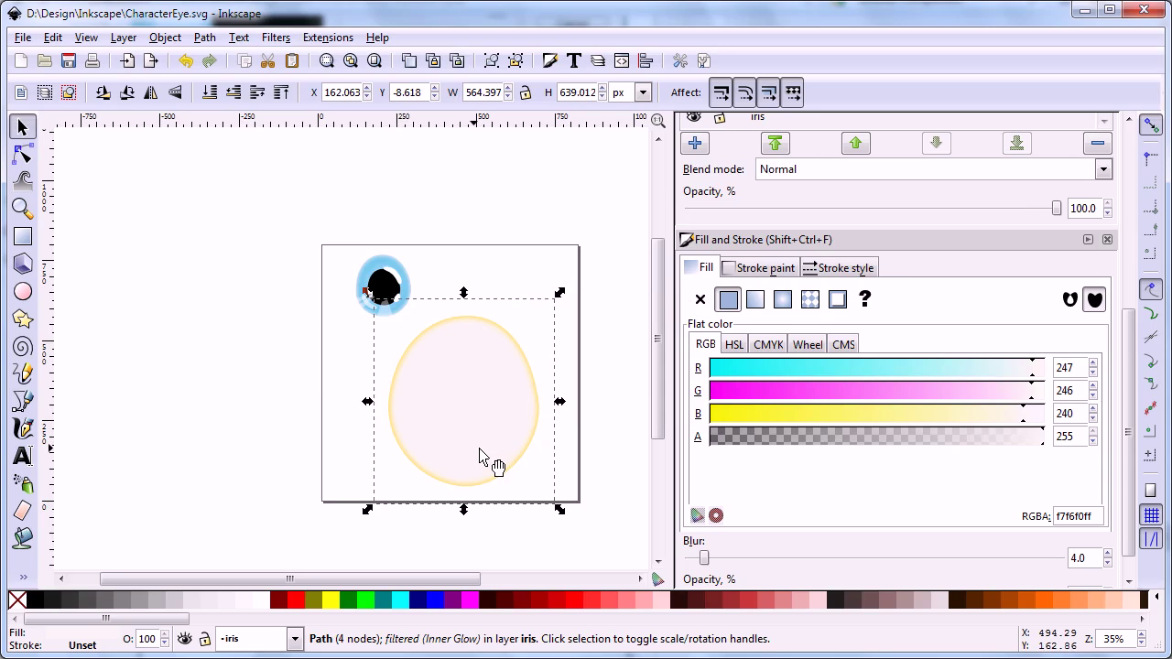
# In the Filter Editor, raise filter3858's Gaussian Blur standard deviation to 100
pyautogui.click(451, 404)
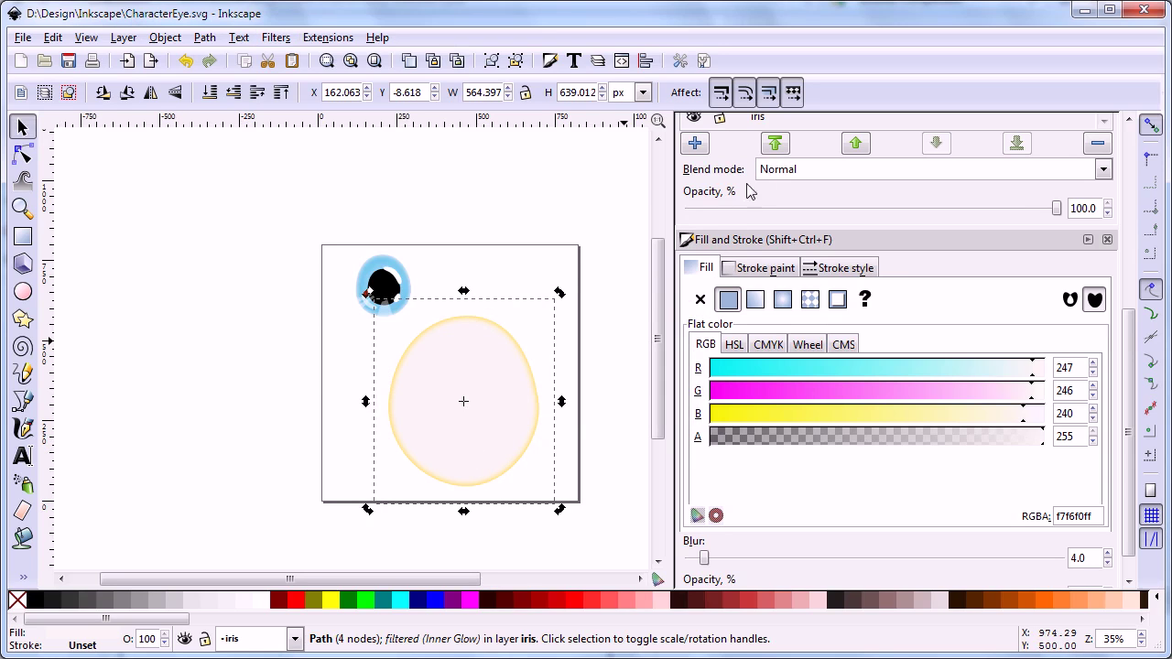
pyautogui.moveTo(1128, 387); pyautogui.dragTo(996, 247)
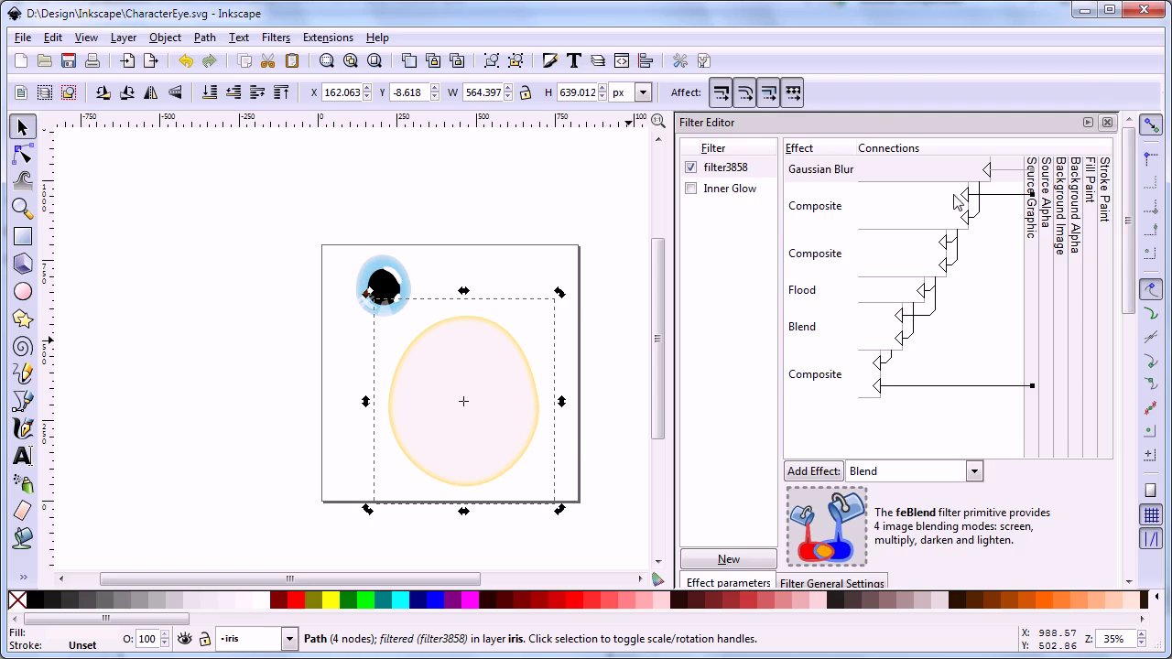
pyautogui.moveTo(1128, 220); pyautogui.dragTo(1112, 317)
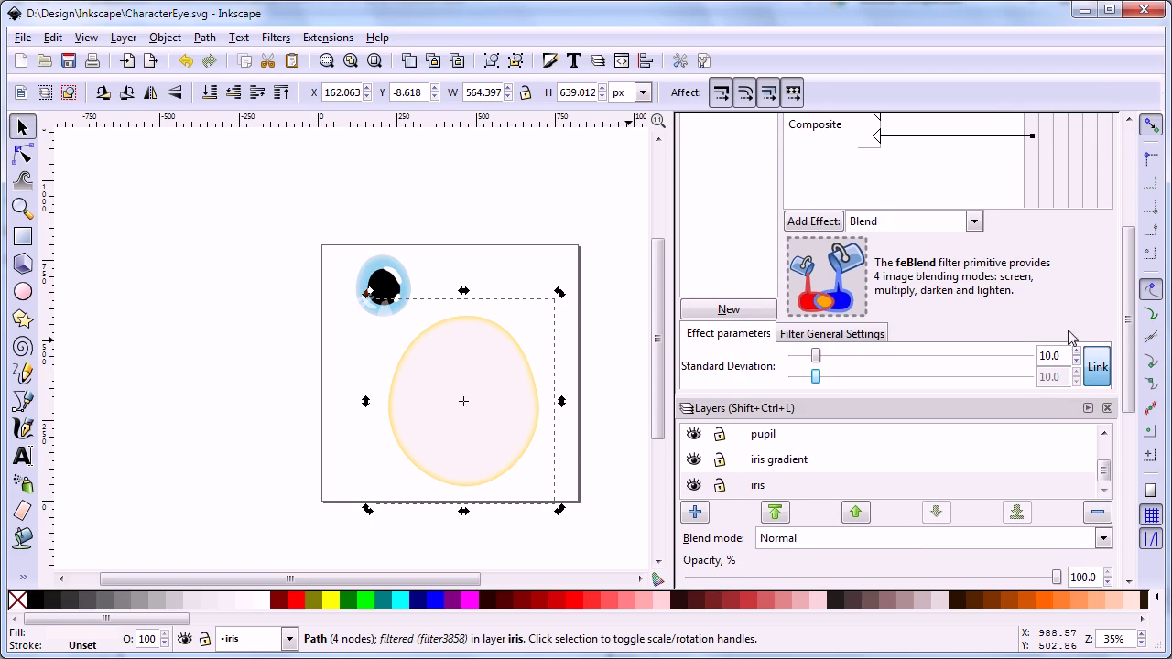
pyautogui.moveTo(815, 360); pyautogui.dragTo(1033, 366)
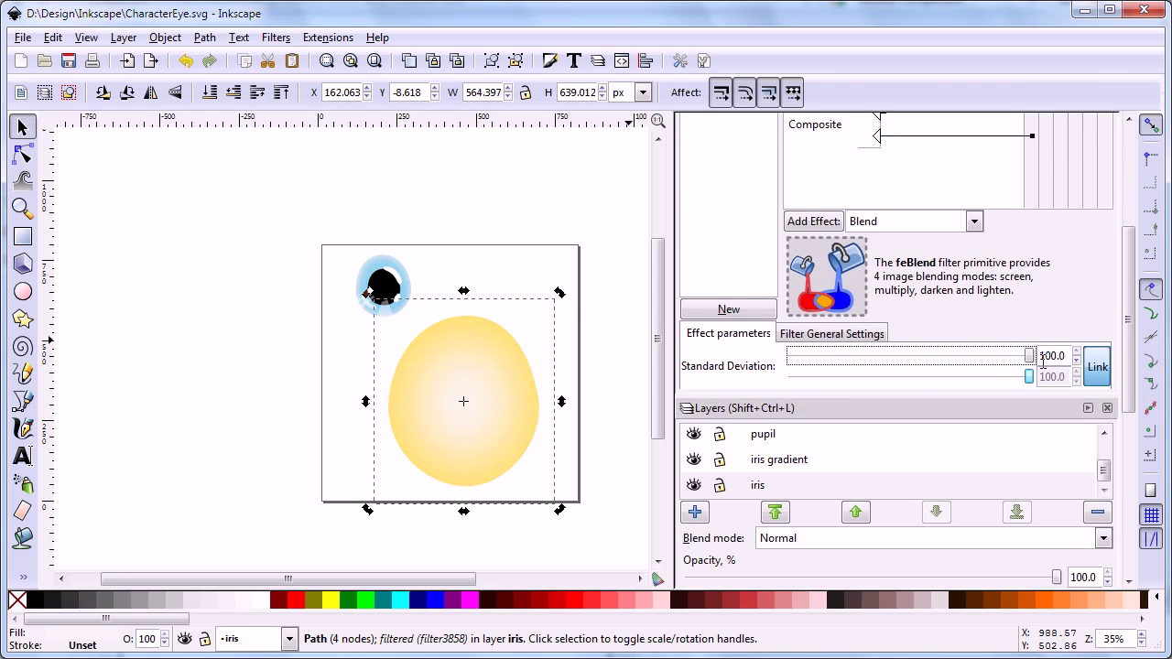
# Set the eyeball glow's flood colour to #442d00 at about 0.05 opacity
pyautogui.moveTo(1128, 368)
pyautogui.mouseDown()
pyautogui.moveTo(1142, 274)
pyautogui.moveTo(1139, 375)
pyautogui.mouseUp()
pyautogui.click(814, 295)
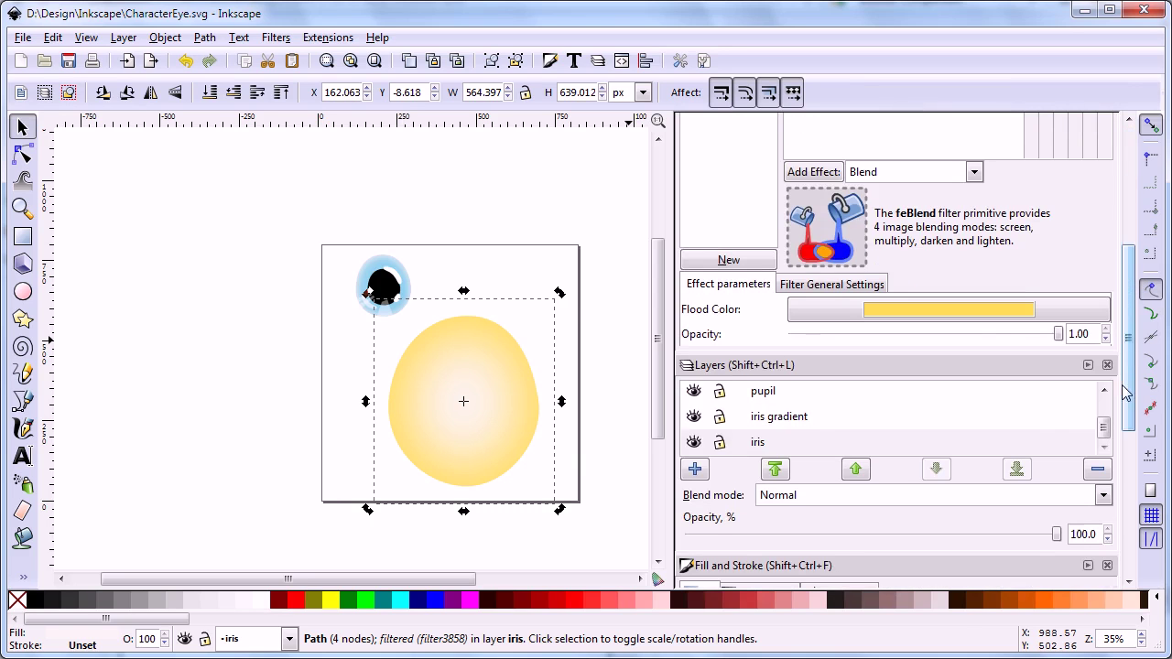
pyautogui.click(976, 320)
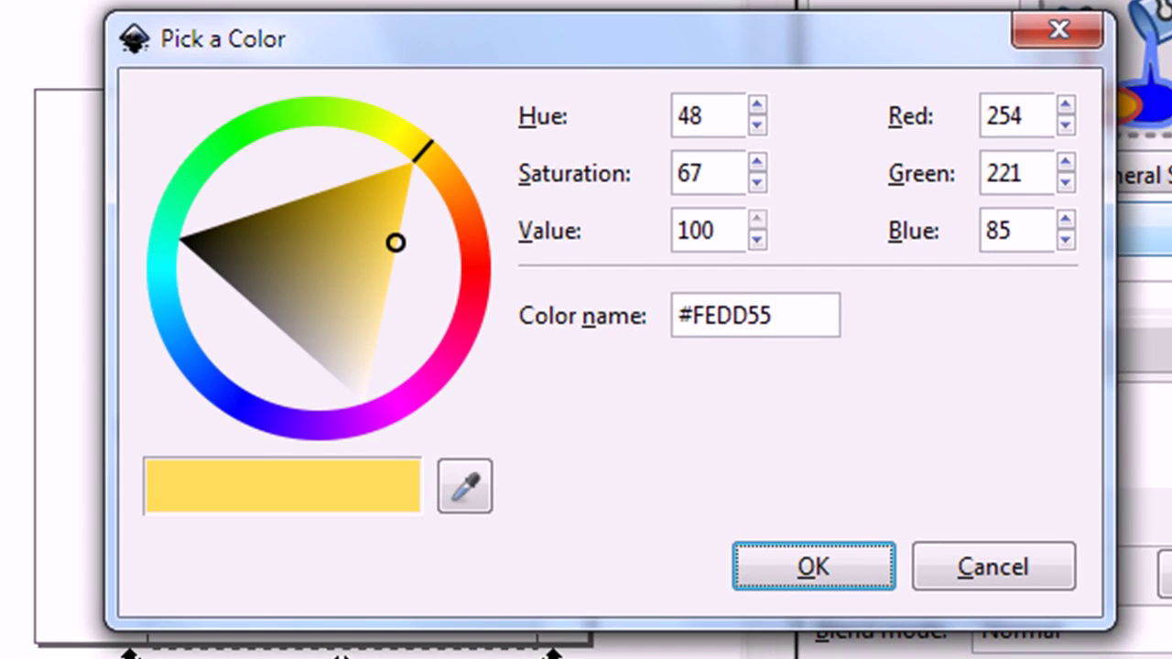
pyautogui.tripleClick(731, 325)
pyautogui.write('#442d')
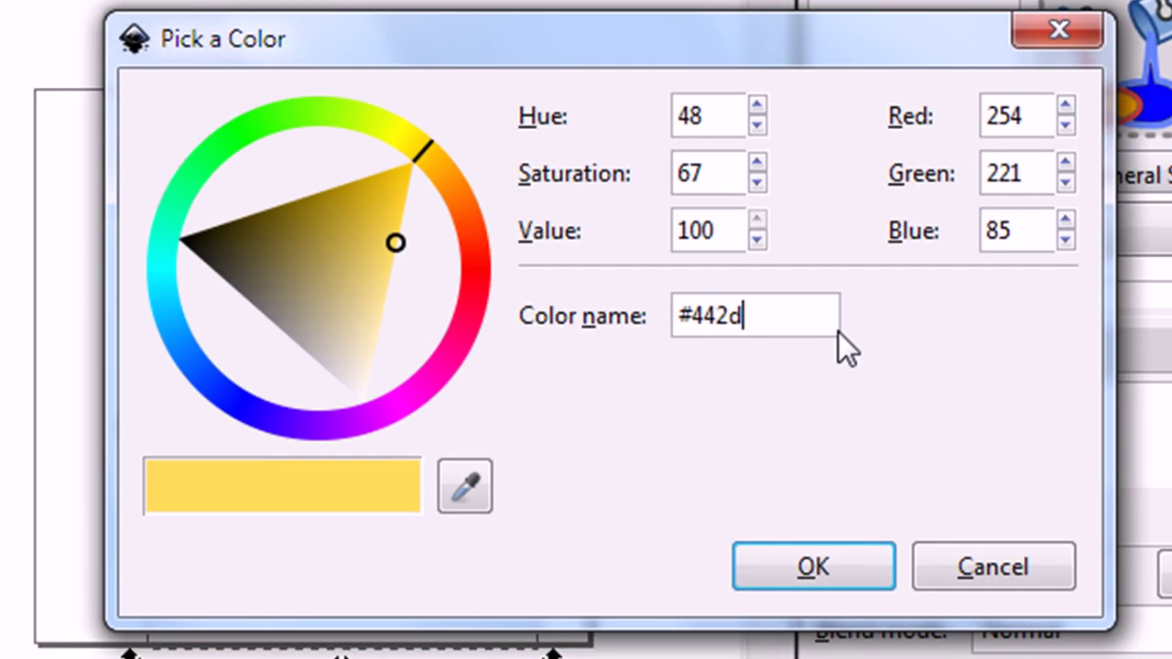
pyautogui.write('00')
pyautogui.press('Return')
pyautogui.click(785, 575)
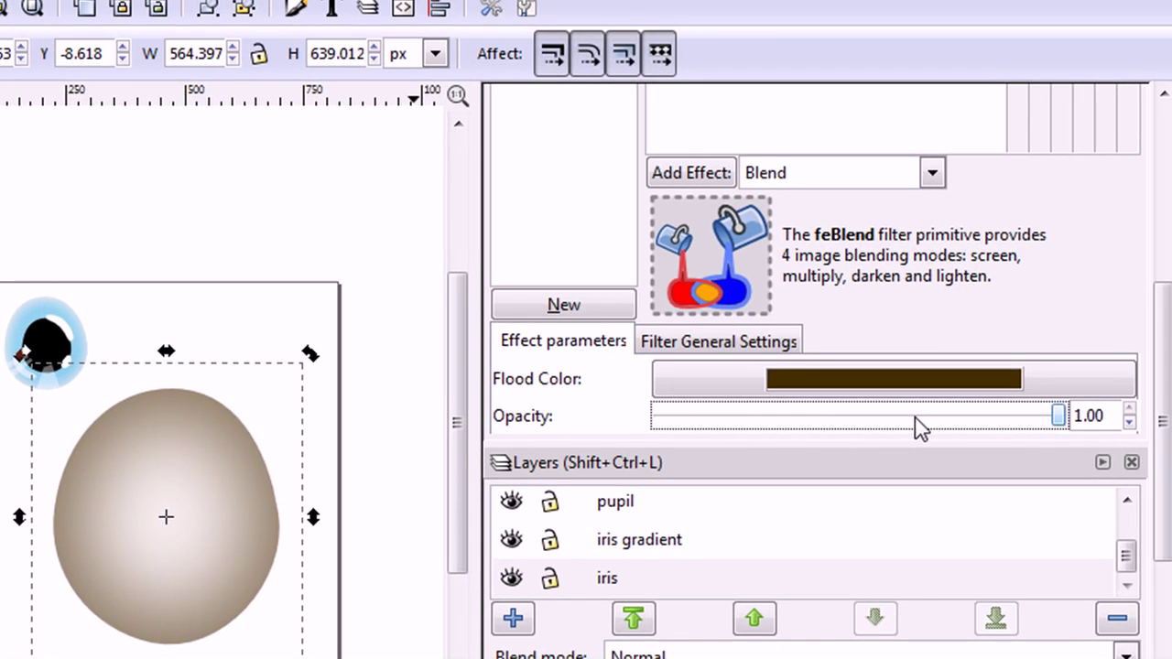
pyautogui.moveTo(914, 417); pyautogui.dragTo(684, 421)
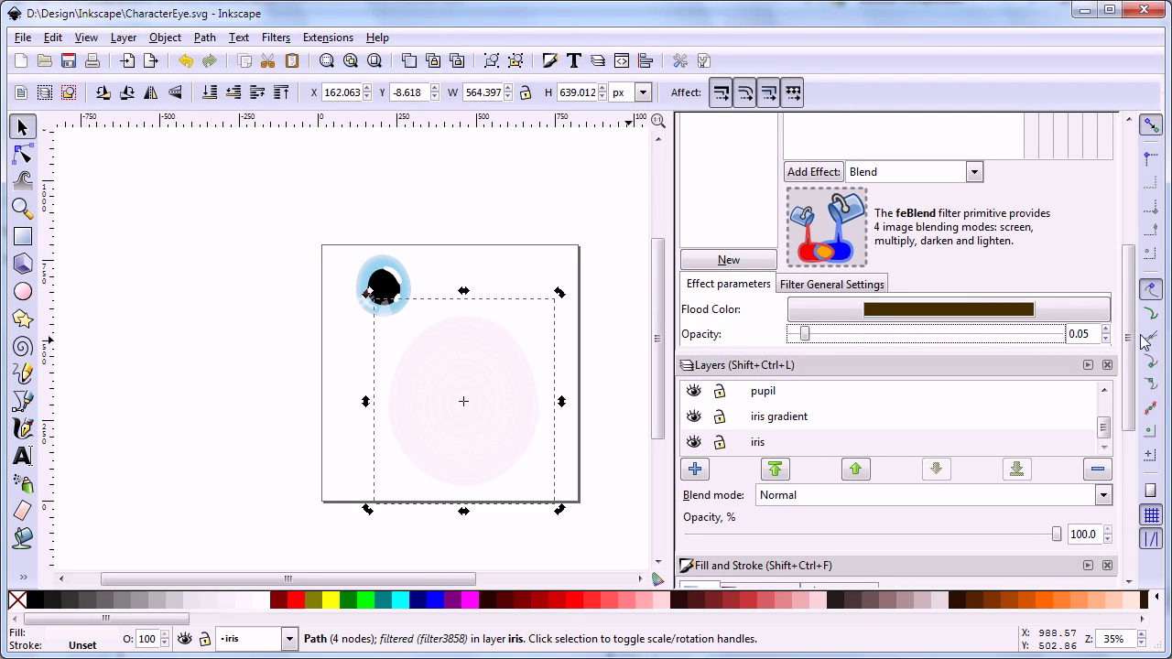
# Set the glow's Blend mode to Multiply and deselect the eyeball
pyautogui.moveTo(1140, 342); pyautogui.dragTo(1139, 265)
pyautogui.click(821, 234)
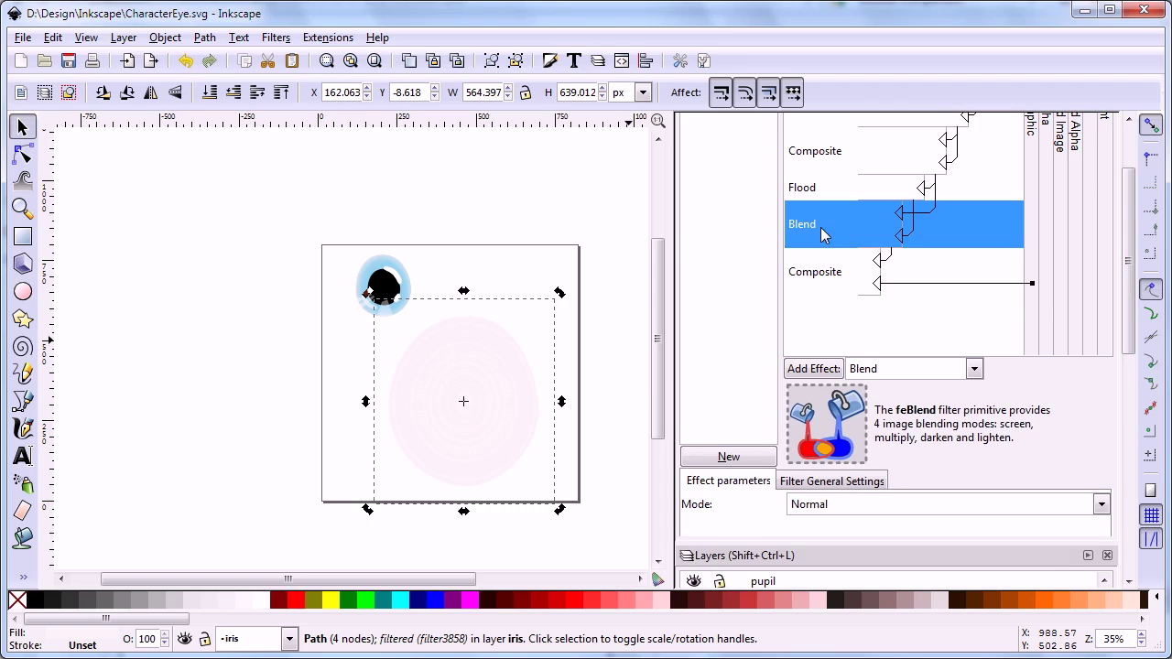
pyautogui.click(884, 504)
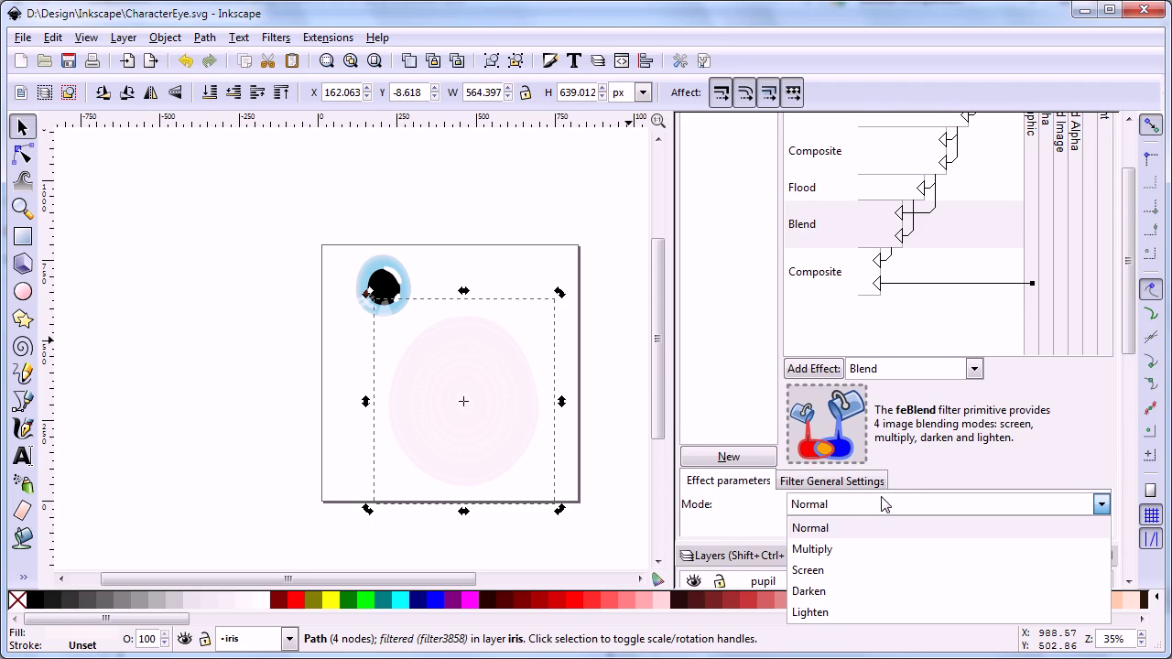
pyautogui.click(832, 553)
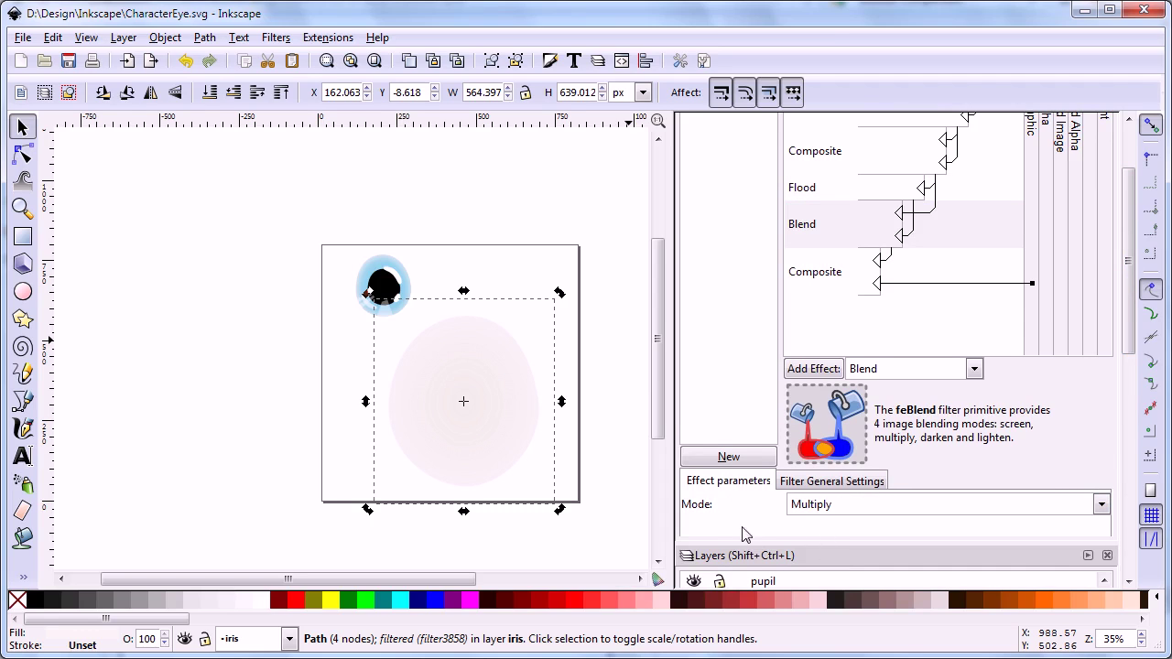
pyautogui.click(612, 503)
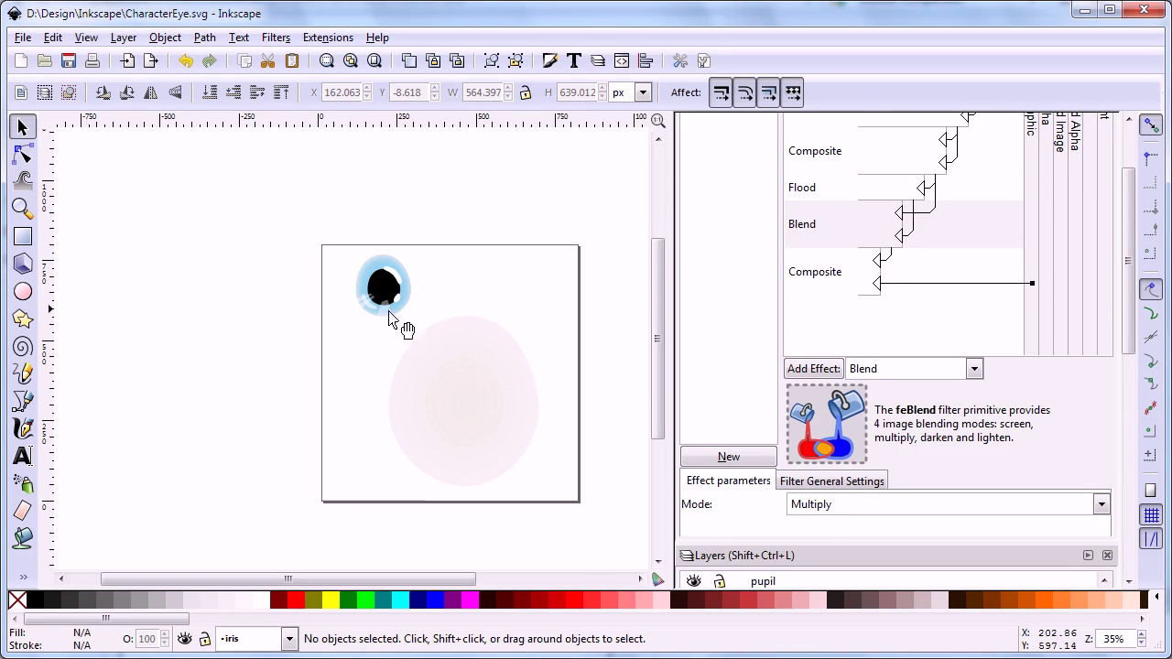
# Cut the iris and pupil group, paste it, and position it on the eyeball
pyautogui.scroll(2, 491, 370)
pyautogui.moveTo(150, 225); pyautogui.dragTo(344, 451)
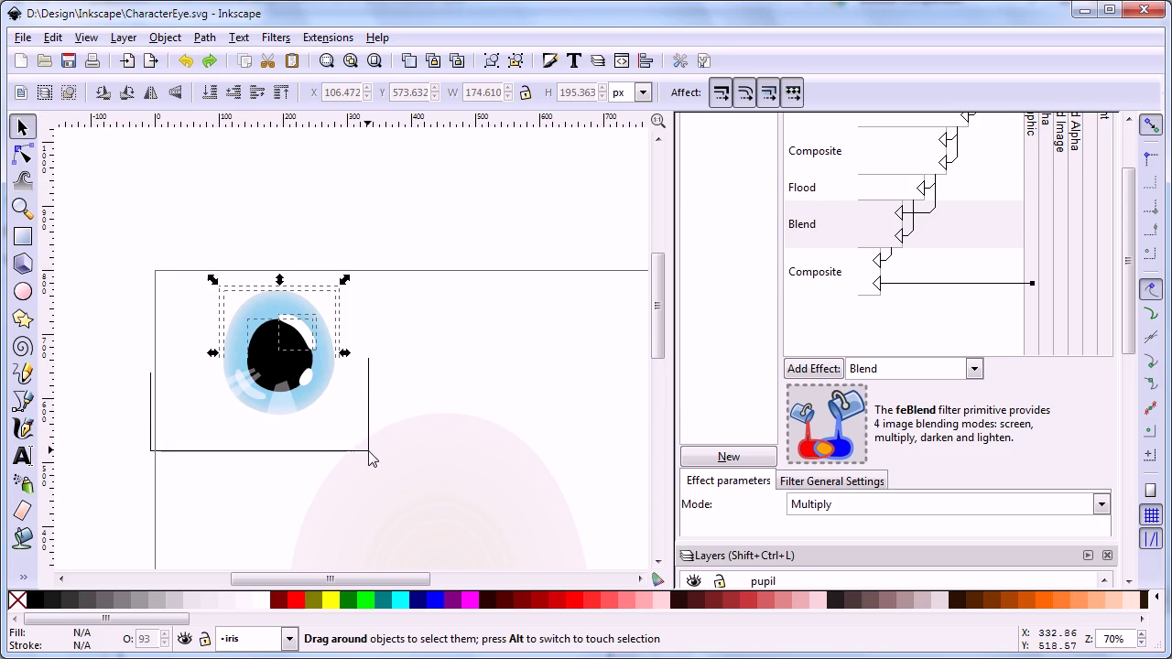
pyautogui.scroll(-3, 335, 397)
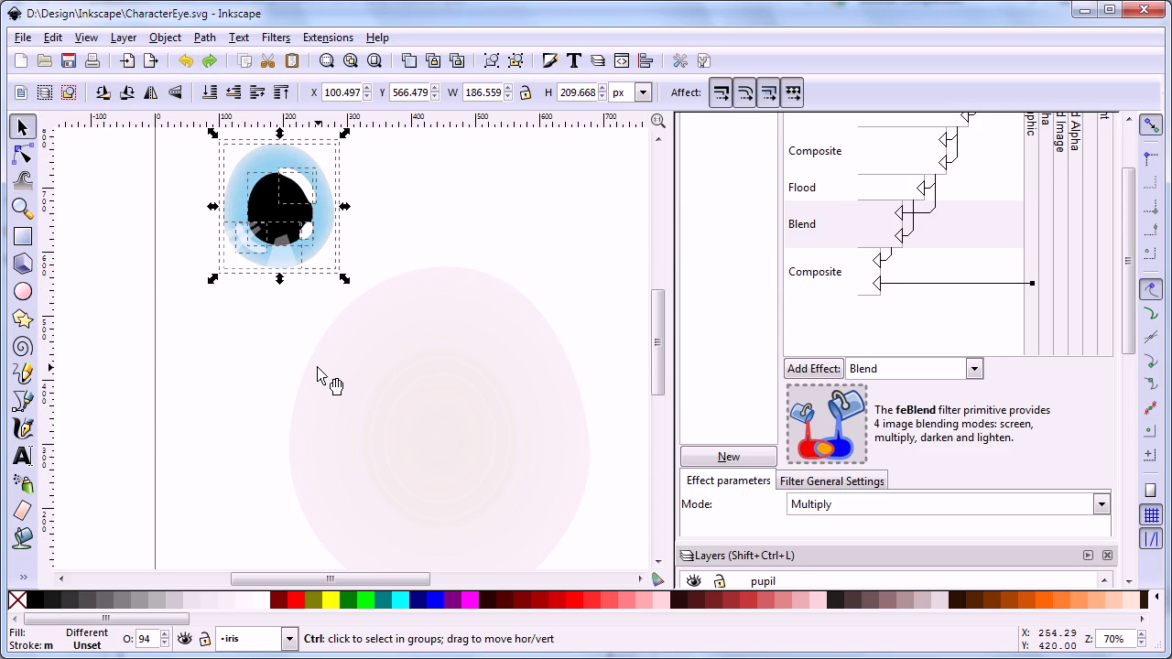
pyautogui.hotkey('ctrl', 'x')
pyautogui.hotkey('ctrl', 'v')
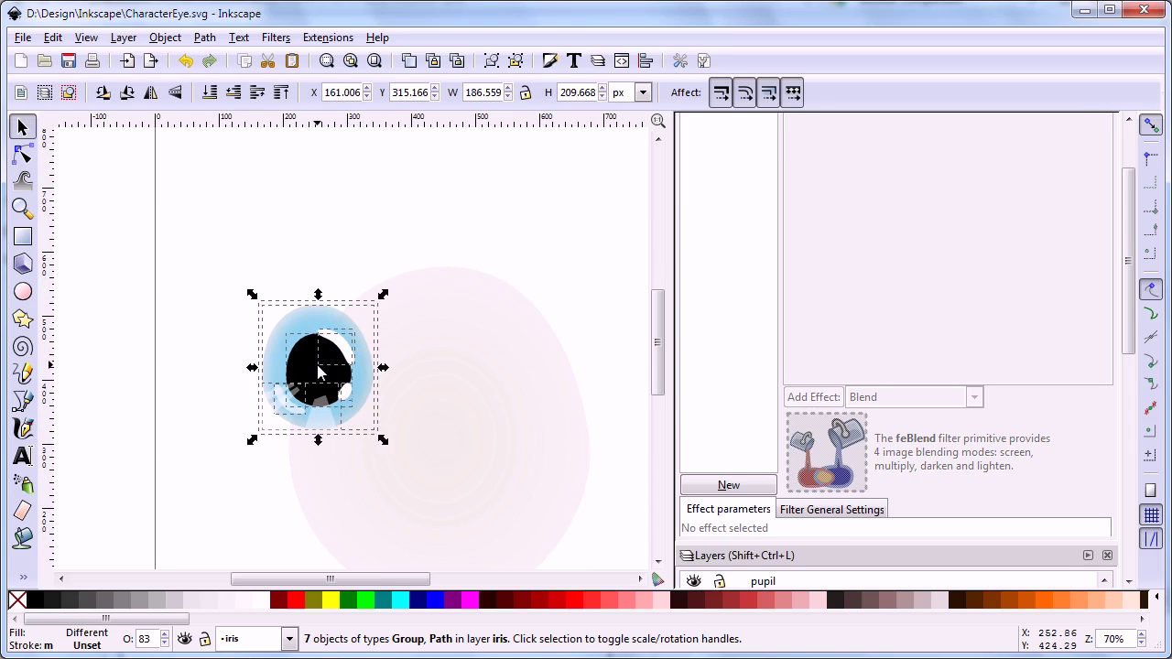
pyautogui.moveTo(319, 371); pyautogui.dragTo(427, 462)
pyautogui.scroll(-4, 474, 405)
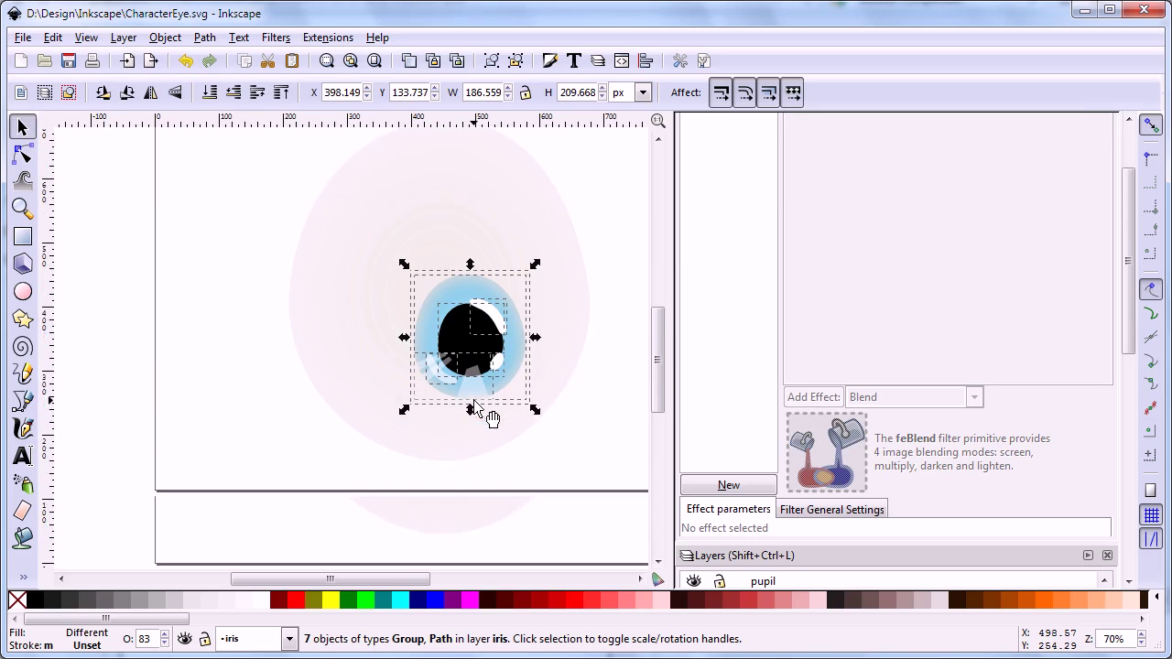
pyautogui.scroll(-2, 473, 405)
pyautogui.scroll(3, 473, 403)
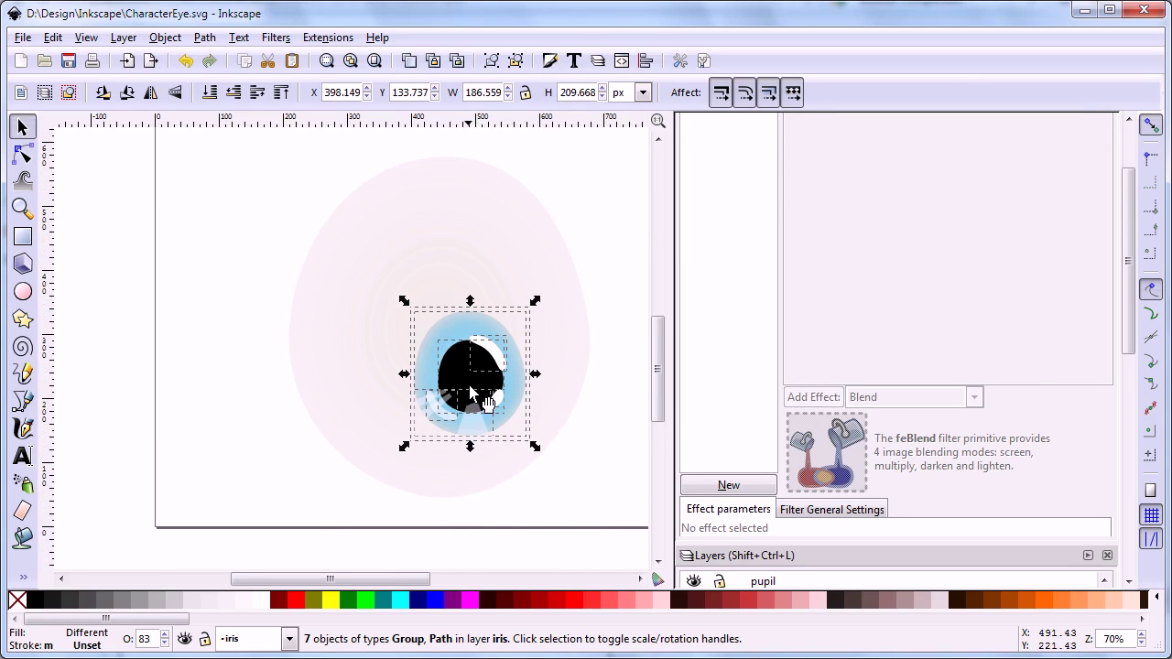
pyautogui.moveTo(470, 392); pyautogui.dragTo(487, 392)
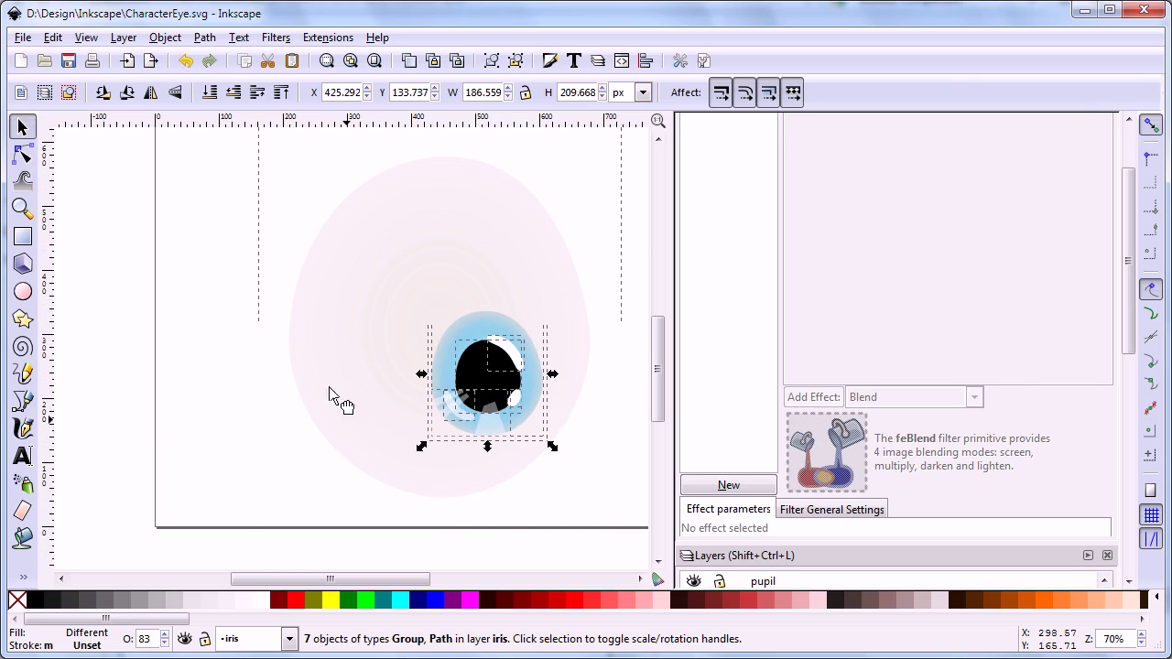
# Select the whole eye, move it up-left, shrink it to 379.173 × 459.022 px, and offset a copy
pyautogui.click(313, 352)
pyautogui.click(235, 399)
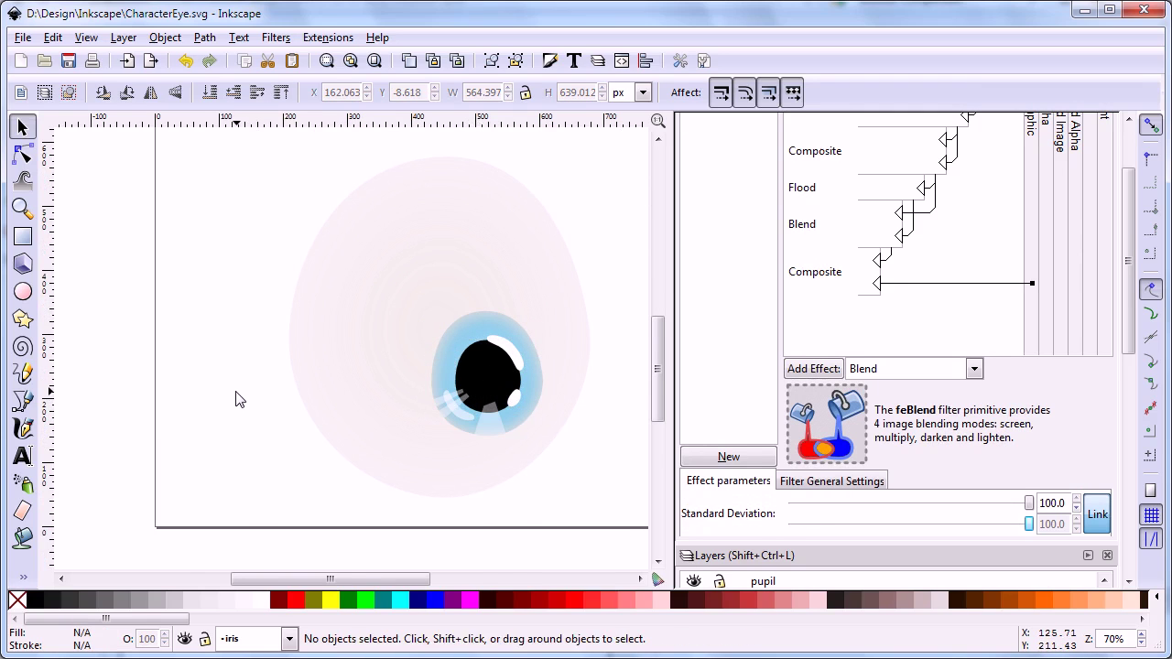
pyautogui.scroll(-2, 236, 397)
pyautogui.moveTo(240, 304); pyautogui.dragTo(452, 493)
pyautogui.moveTo(148, 176); pyautogui.dragTo(462, 482)
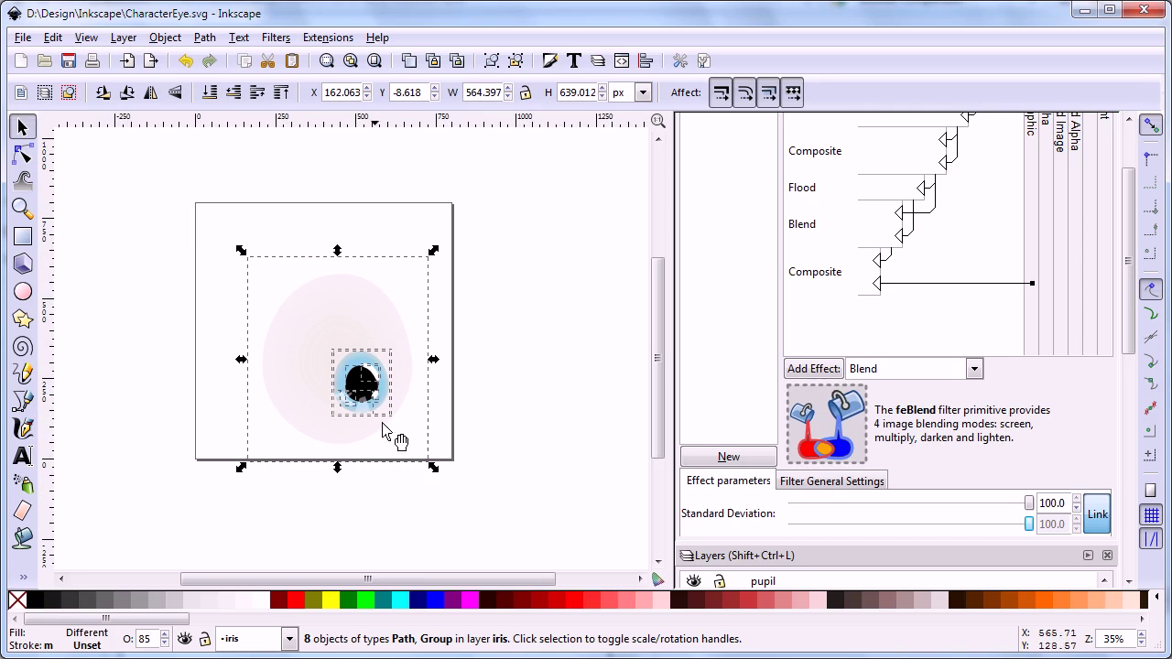
pyautogui.moveTo(371, 402); pyautogui.dragTo(299, 368)
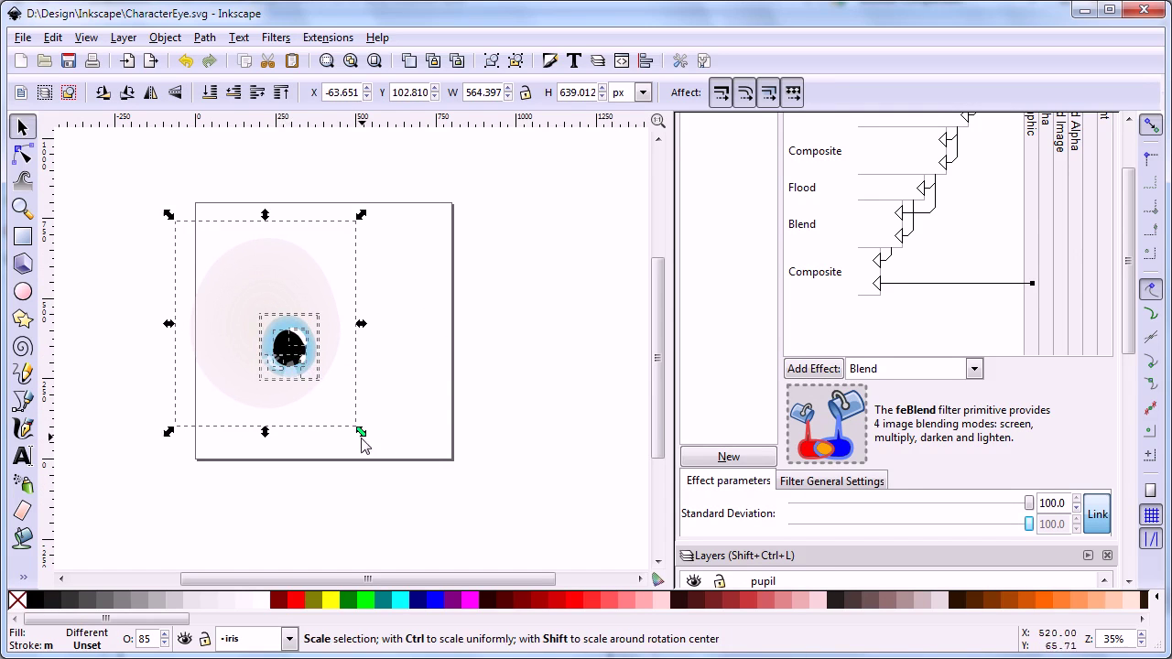
pyautogui.moveTo(363, 435); pyautogui.dragTo(306, 374)
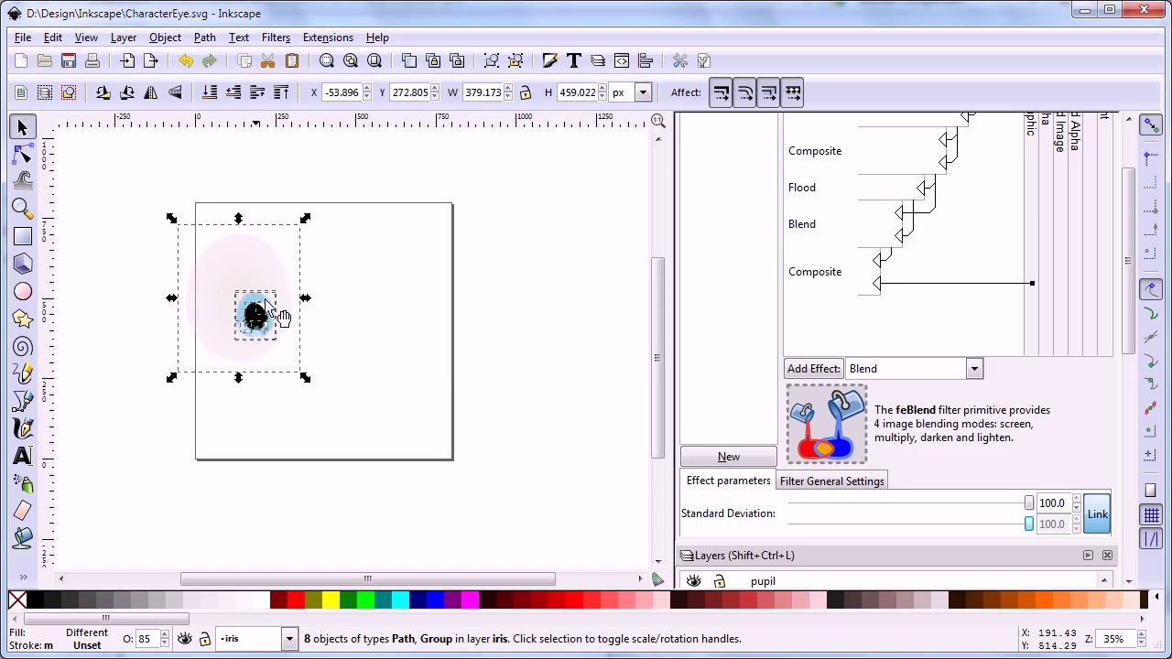
pyautogui.moveTo(239, 307); pyautogui.dragTo(303, 334)
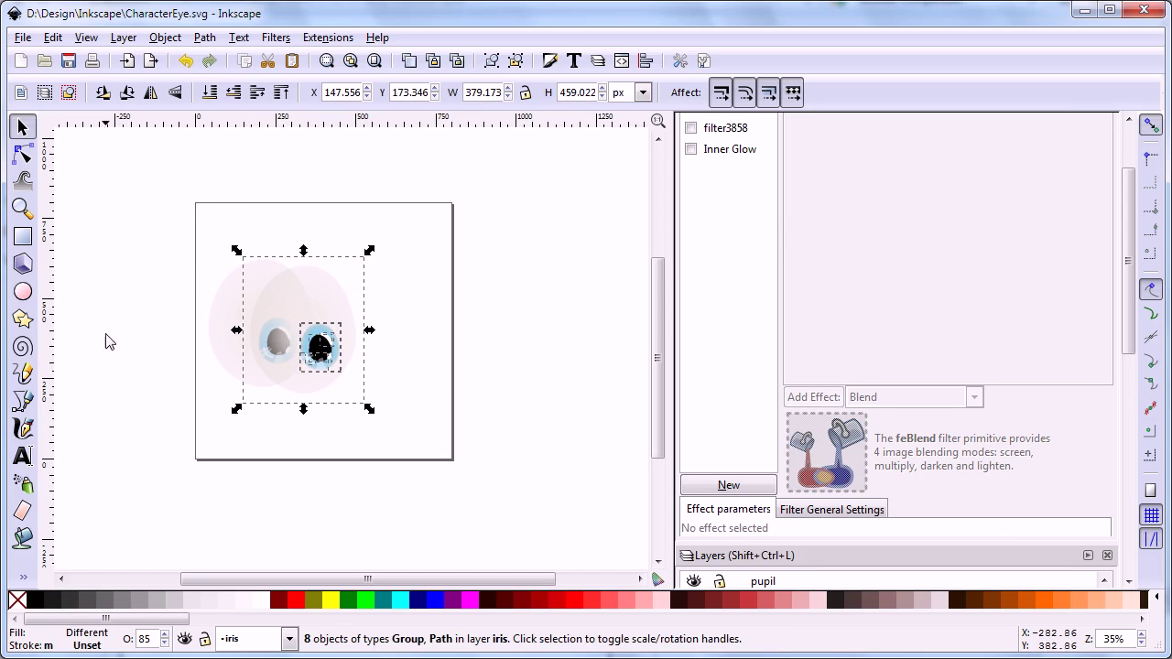
# Mirror the copied eye horizontally so it forms the second eye of the pair
pyautogui.click(151, 93)
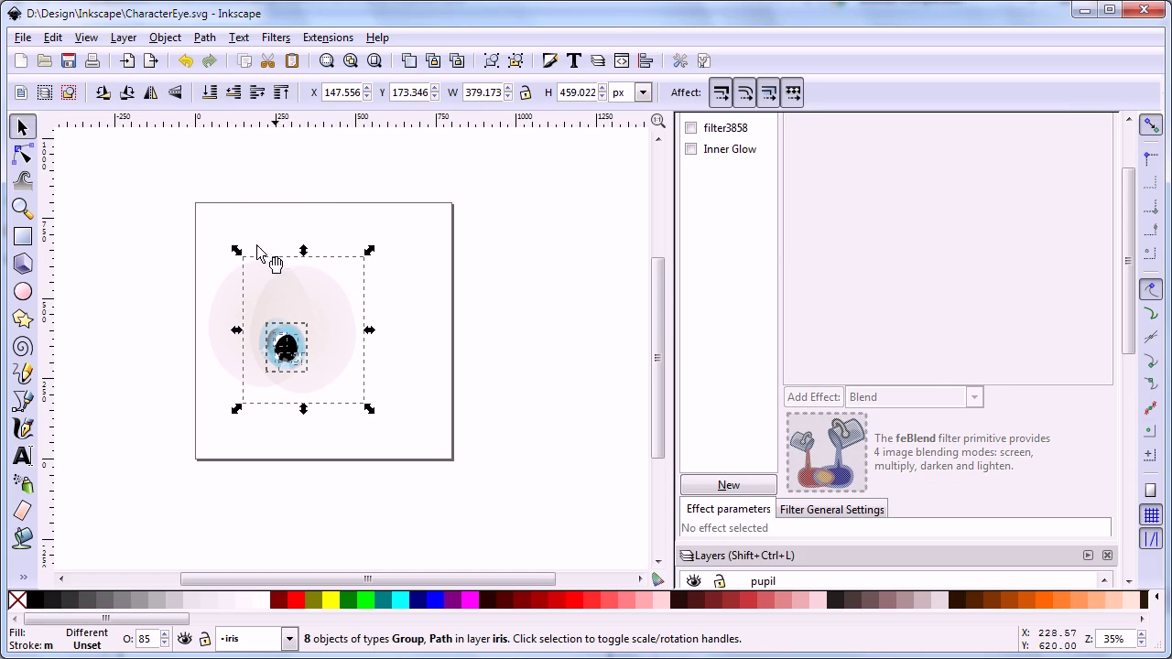